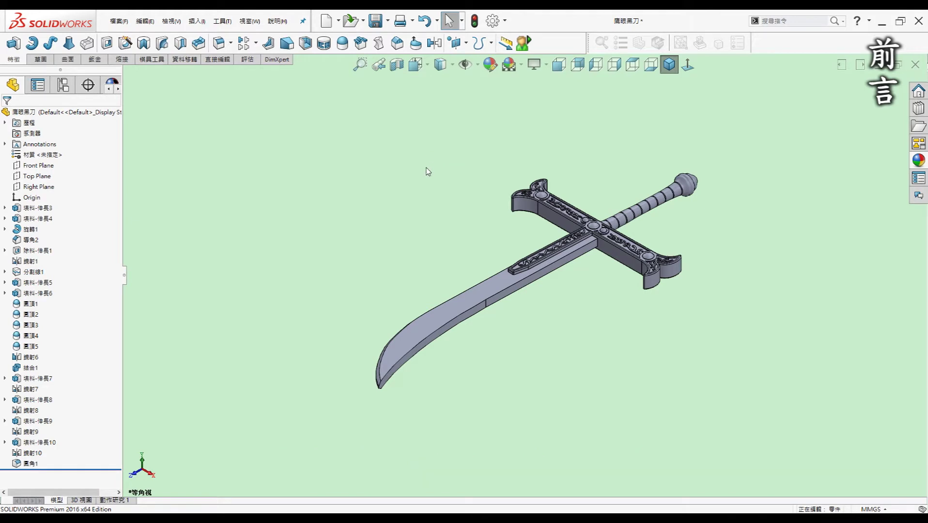
- Zoom and orbit around the sword to inspect it, ending in a standard view
{"action": "scroll", "coordinate": [426, 169], "scroll_direction": "down", "scroll_amount": 2}
{"action": "scroll", "coordinate": [426, 169], "scroll_direction": "down", "scroll_amount": 3}
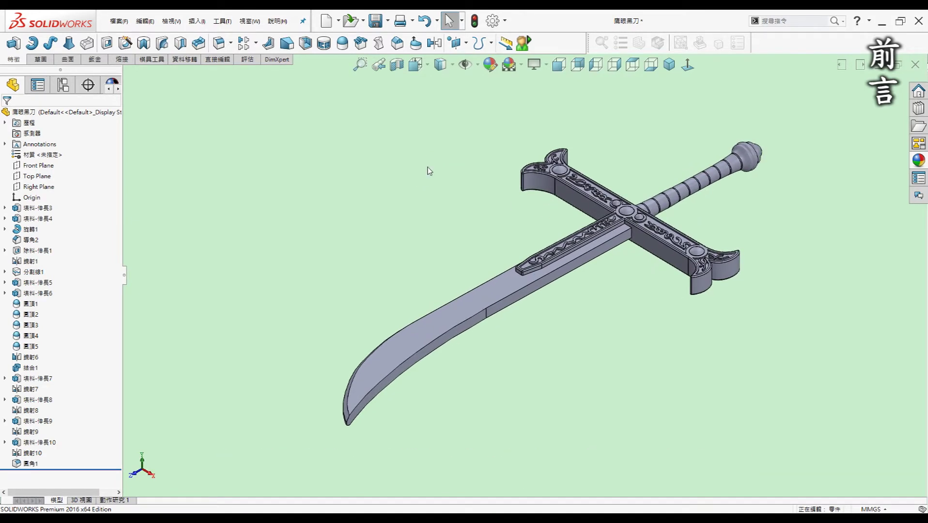
{"action": "scroll", "coordinate": [426, 183], "scroll_direction": "up", "scroll_amount": 2}
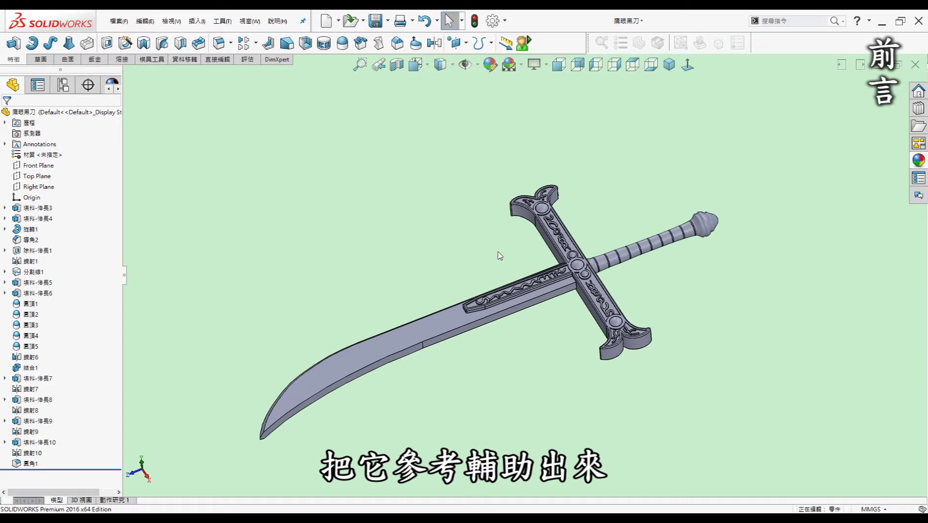
{"action": "scroll", "coordinate": [592, 270], "scroll_direction": "down", "scroll_amount": 2}
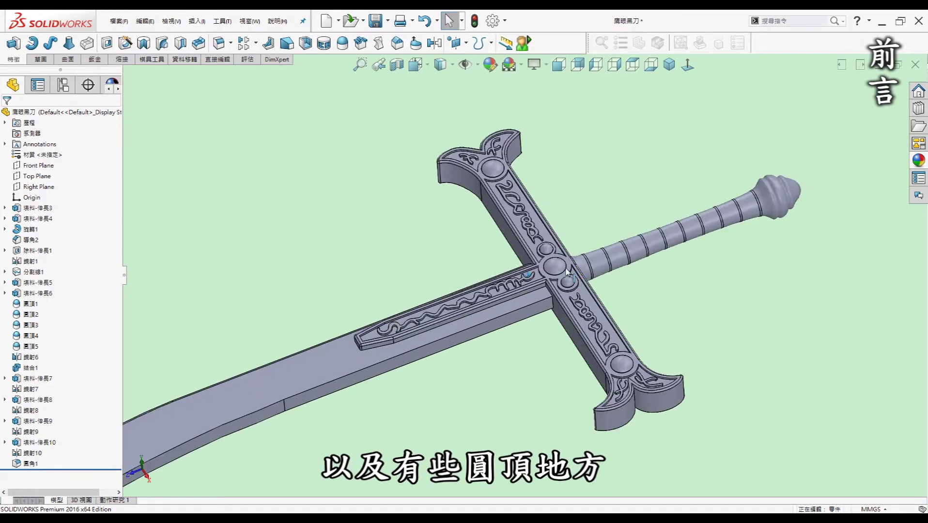
{"action": "scroll", "coordinate": [582, 274], "scroll_direction": "down", "scroll_amount": 2}
{"action": "scroll", "coordinate": [557, 283], "scroll_direction": "down", "scroll_amount": 3}
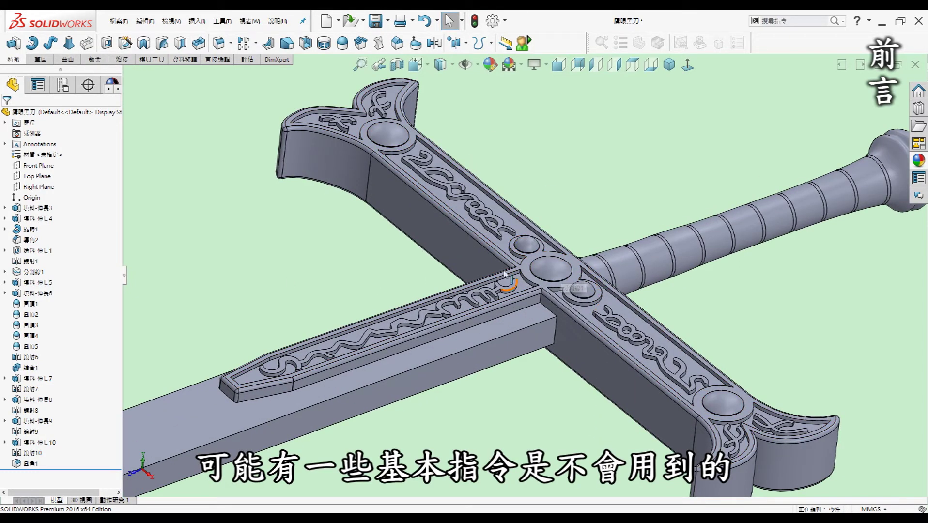
{"action": "scroll", "coordinate": [504, 262], "scroll_direction": "up", "scroll_amount": 2}
{"action": "scroll", "coordinate": [513, 258], "scroll_direction": "up", "scroll_amount": 2}
{"action": "scroll", "coordinate": [525, 253], "scroll_direction": "up", "scroll_amount": 1}
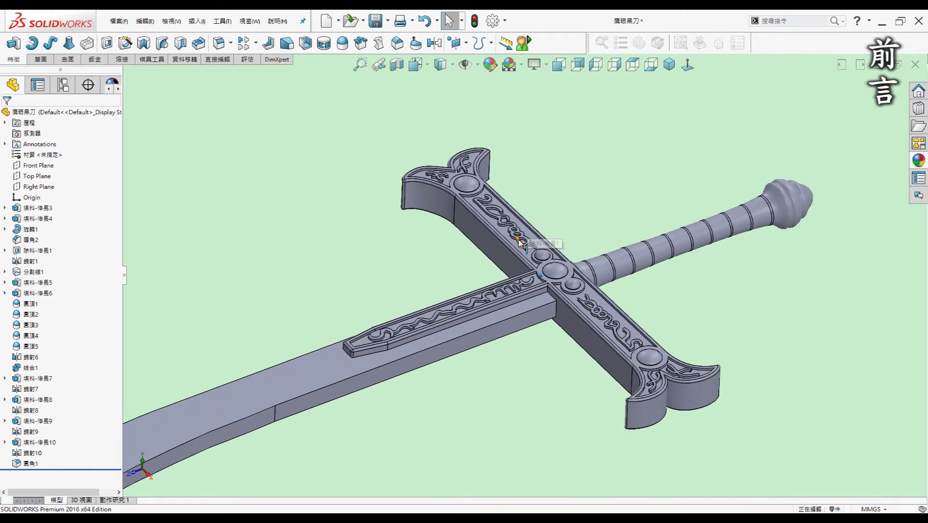
{"action": "scroll", "coordinate": [535, 249], "scroll_direction": "up", "scroll_amount": 1}
{"action": "scroll", "coordinate": [538, 248], "scroll_direction": "up", "scroll_amount": 1}
{"action": "scroll", "coordinate": [578, 273], "scroll_direction": "up", "scroll_amount": 2}
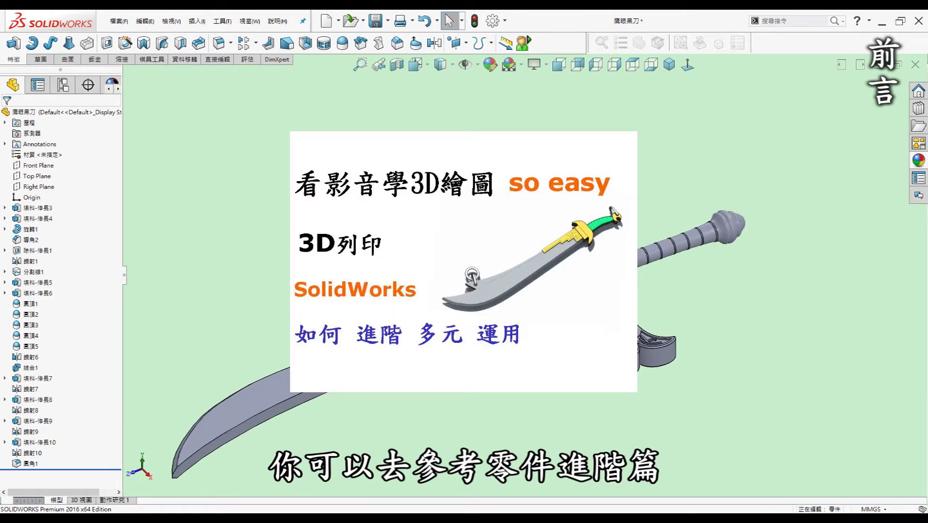
{"action": "scroll", "coordinate": [578, 273], "scroll_direction": "down", "scroll_amount": 2}
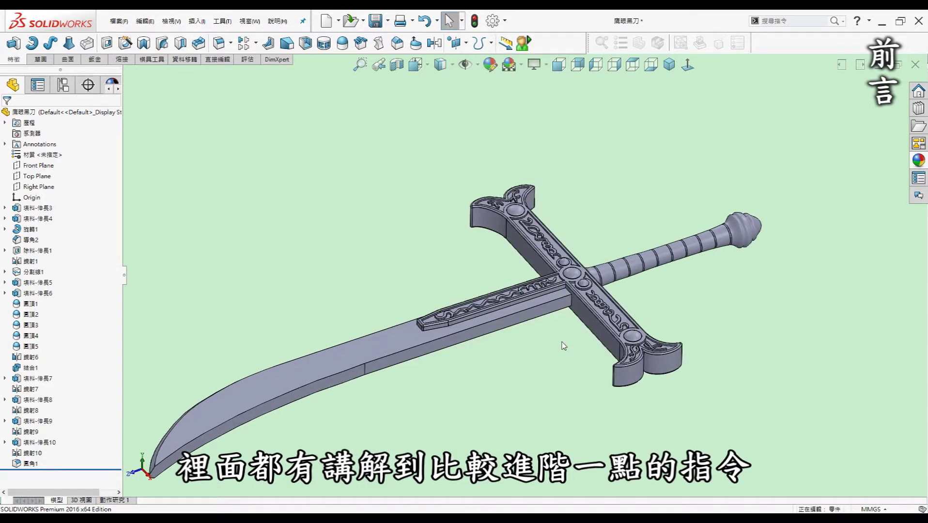
{"action": "middle_click_drag", "start_coordinate": [566, 344], "coordinate": [560, 345]}
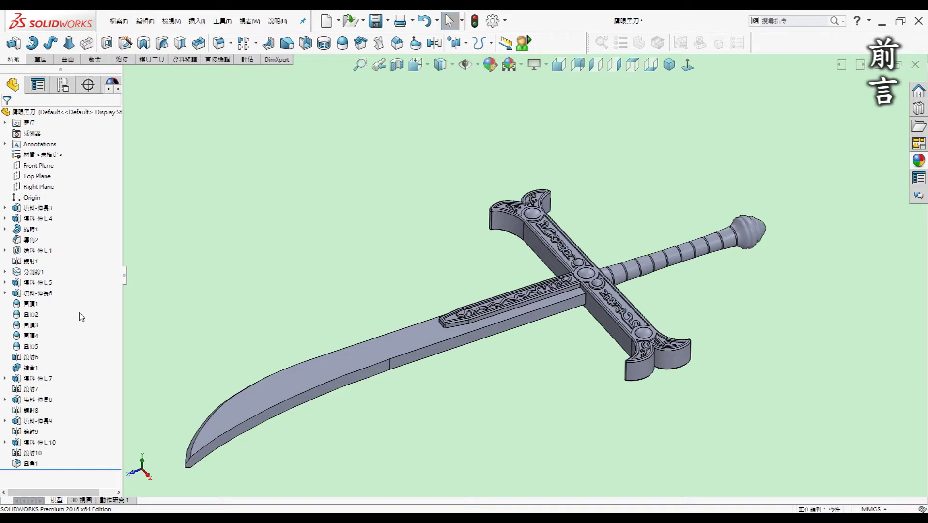
{"action": "mouse_move", "coordinate": [216, 325]}
{"action": "middle_mouse_down"}
{"action": "mouse_move", "coordinate": [699, 270]}
{"action": "mouse_move", "coordinate": [768, 180]}
{"action": "mouse_move", "coordinate": [409, 260]}
{"action": "middle_mouse_up"}
{"action": "key", "text": "Down"}
{"action": "key", "text": "Down"}
{"action": "key", "text": "Down"}
{"action": "key", "text": "Down"}
{"action": "key", "text": "Down"}
{"action": "key", "text": "Down"}
{"action": "key", "text": "Down"}
{"action": "key", "text": "Down"}
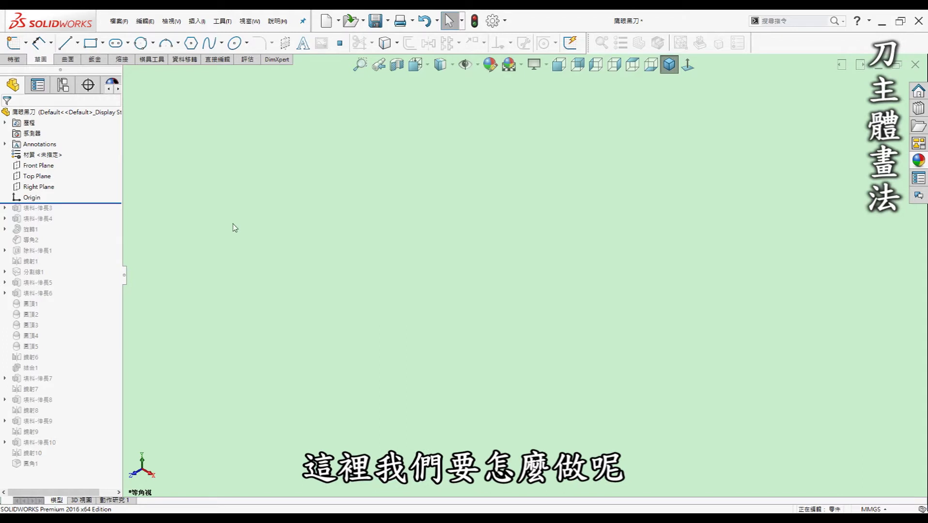
- Start a new sketch on the Top Plane
{"action": "left_click", "coordinate": [44, 177]}
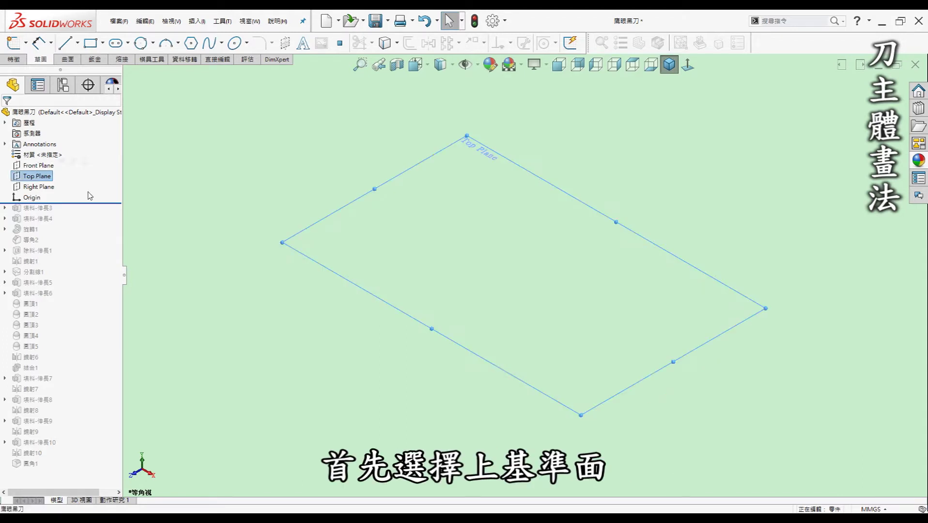
{"action": "key", "text": "s"}
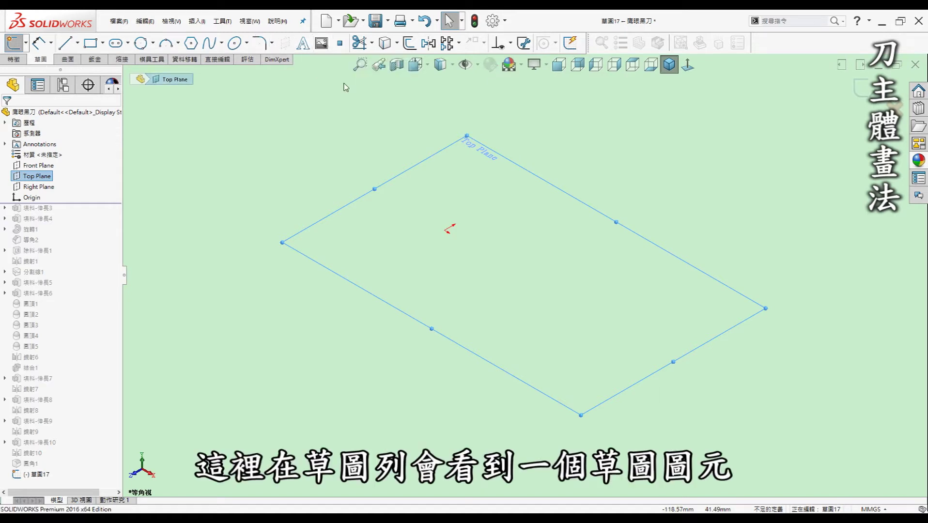
{"action": "left_click", "coordinate": [218, 22]}
- Add Sketch Picture to the Sketch toolbar, then check the blade's 4 mm thickness edge
{"action": "key", "text": "Escape"}
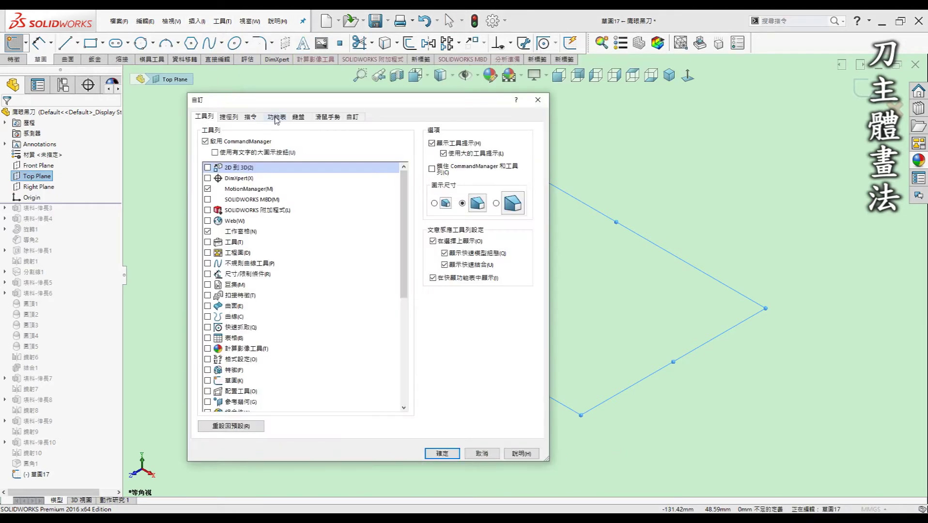
{"action": "left_click", "coordinate": [251, 119]}
{"action": "left_click", "coordinate": [212, 243]}
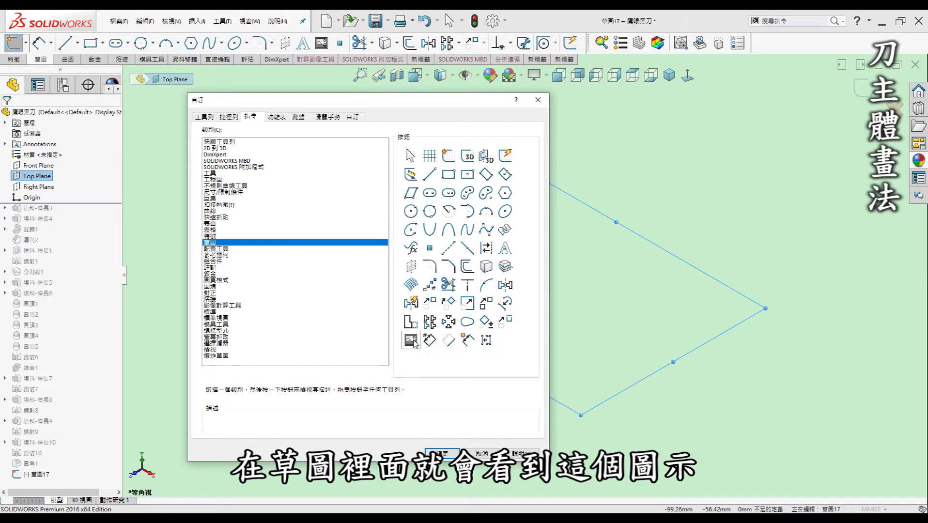
{"action": "left_click_drag", "start_coordinate": [411, 340], "coordinate": [321, 58]}
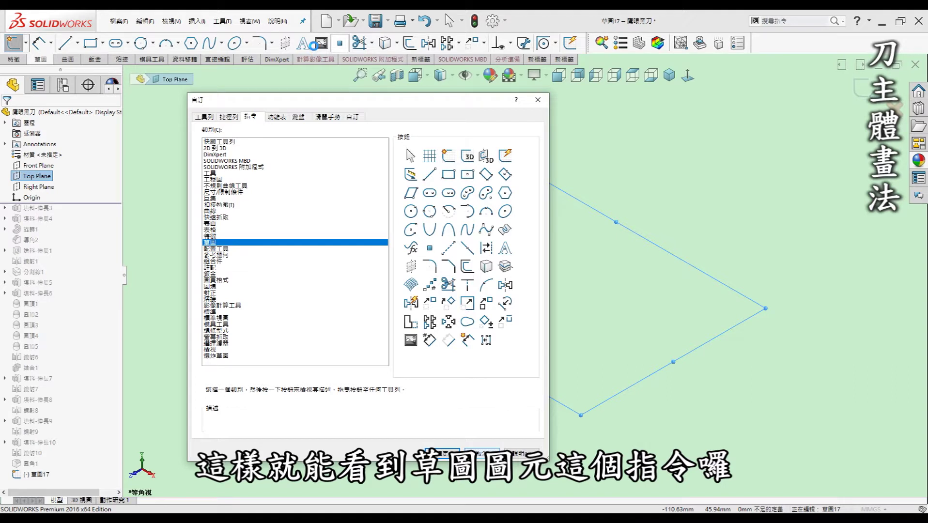
{"action": "key", "text": "Return"}
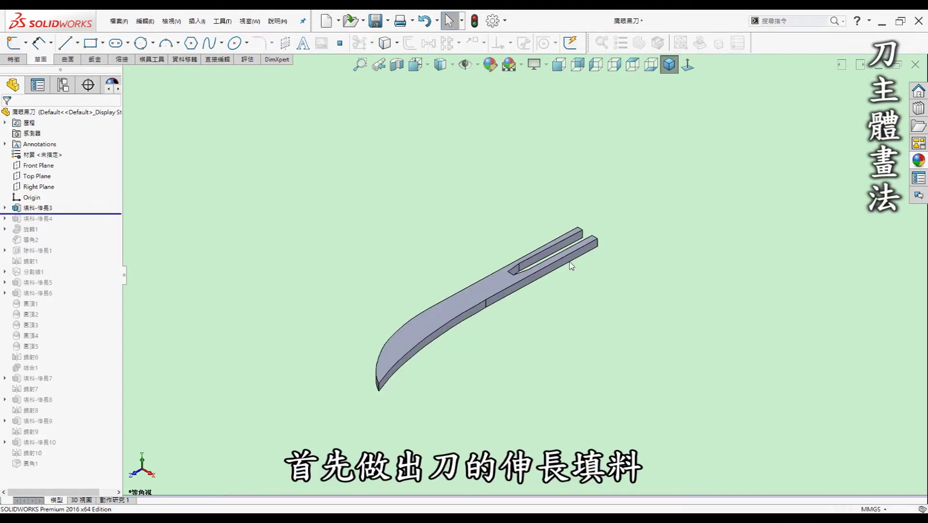
{"action": "left_click", "coordinate": [486, 305]}
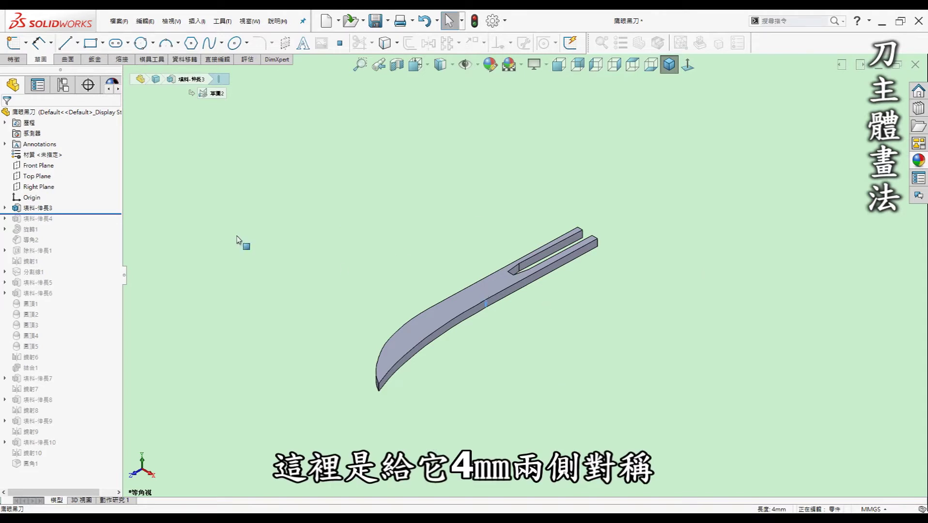
{"action": "left_click", "coordinate": [45, 213]}
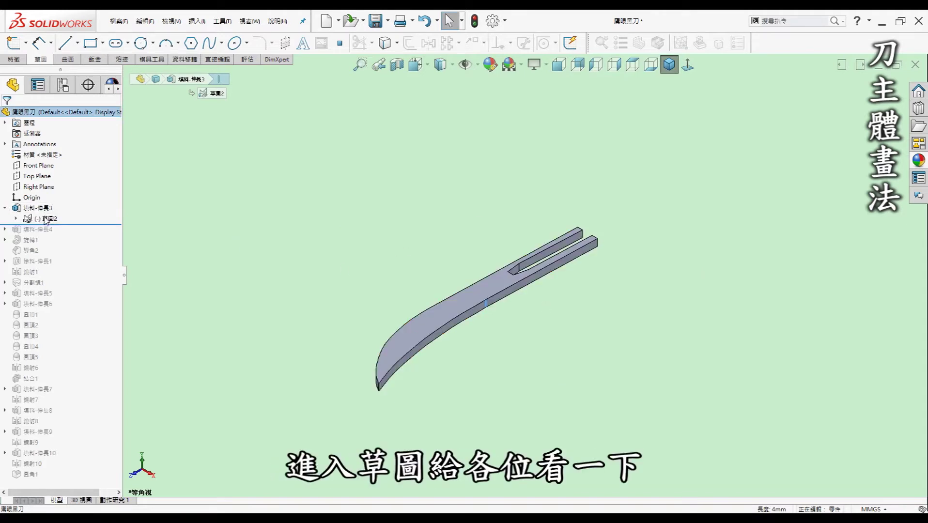
{"action": "left_click", "coordinate": [72, 221]}
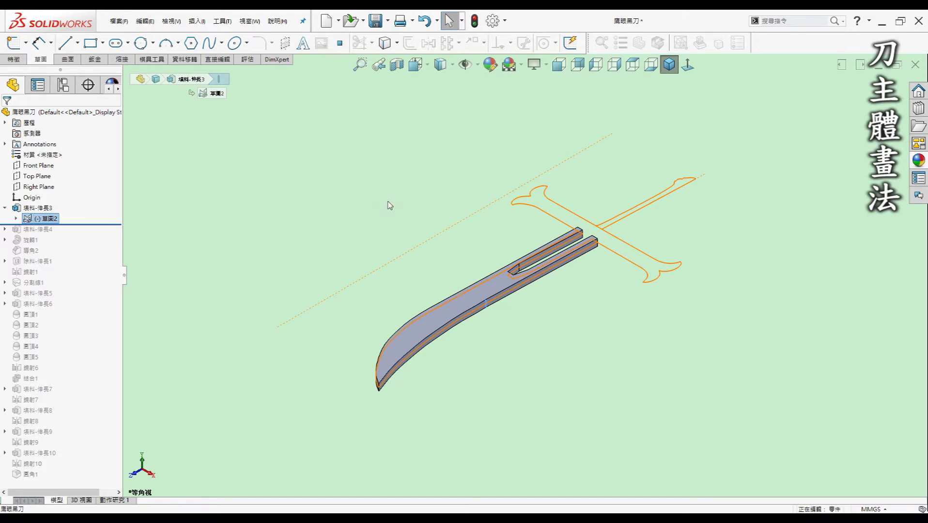
{"action": "scroll", "coordinate": [741, 261], "scroll_direction": "down", "scroll_amount": 5}
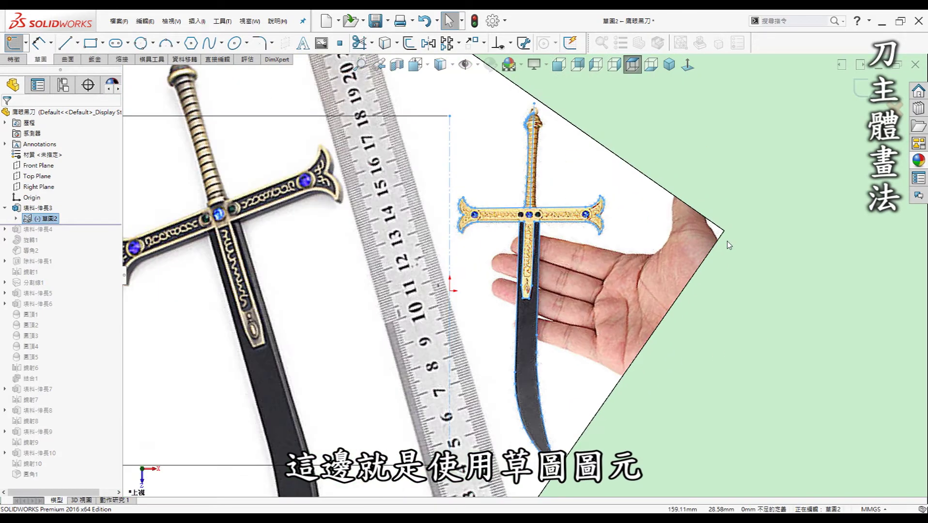
{"action": "left_click", "coordinate": [775, 395]}
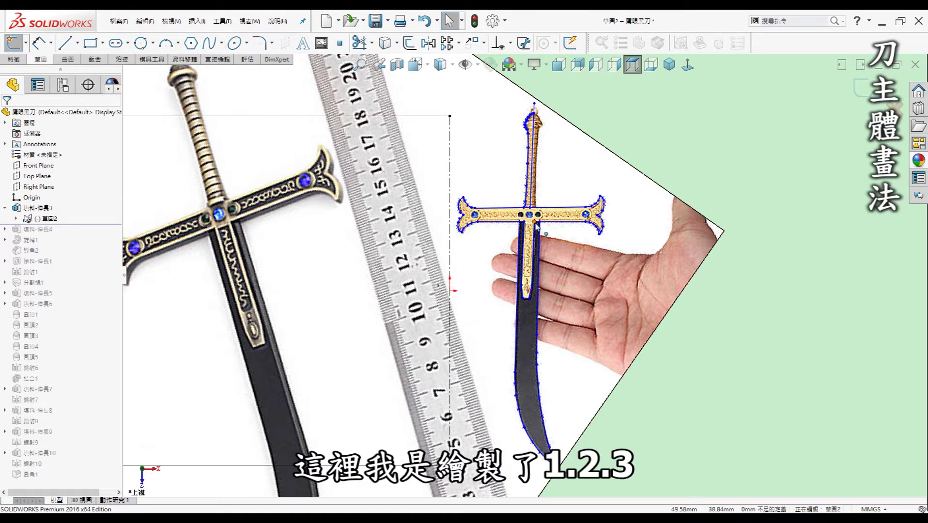
{"action": "scroll", "coordinate": [536, 225], "scroll_direction": "down", "scroll_amount": 3}
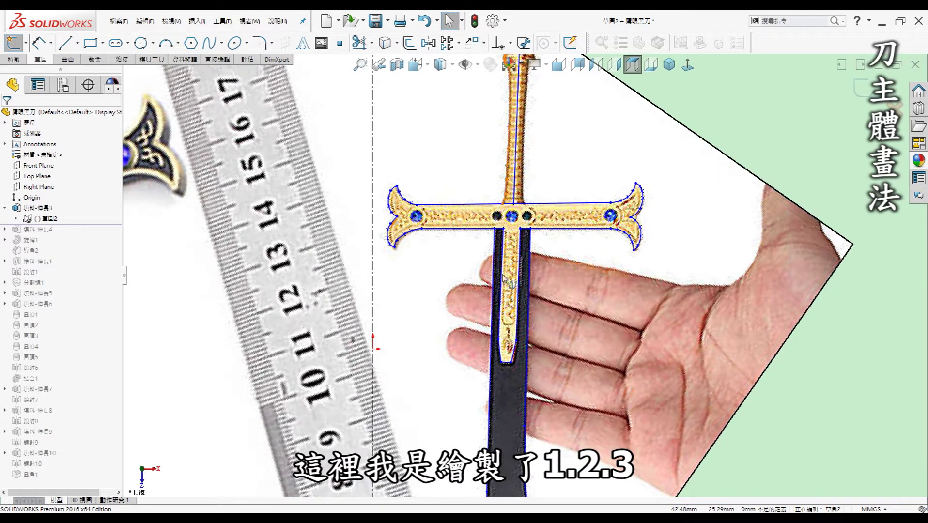
{"action": "scroll", "coordinate": [652, 218], "scroll_direction": "up", "scroll_amount": 2}
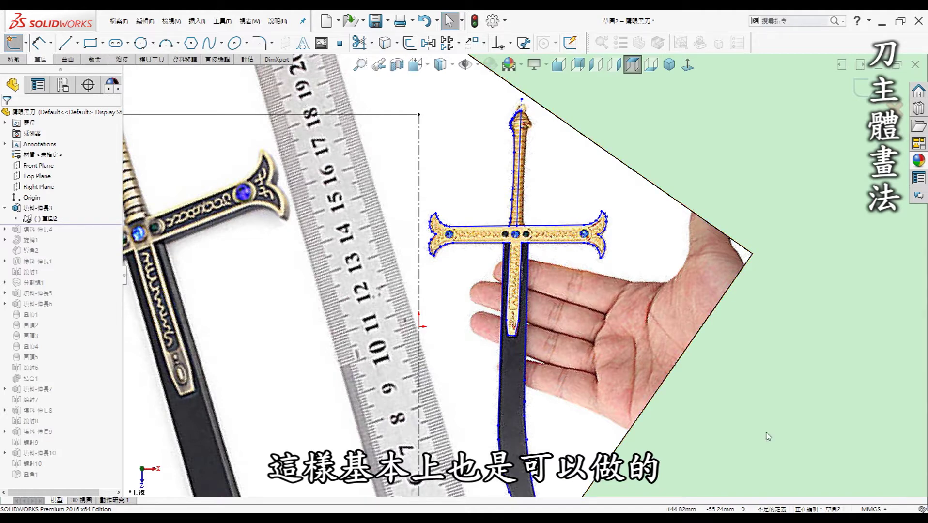
{"action": "left_click", "coordinate": [669, 64]}
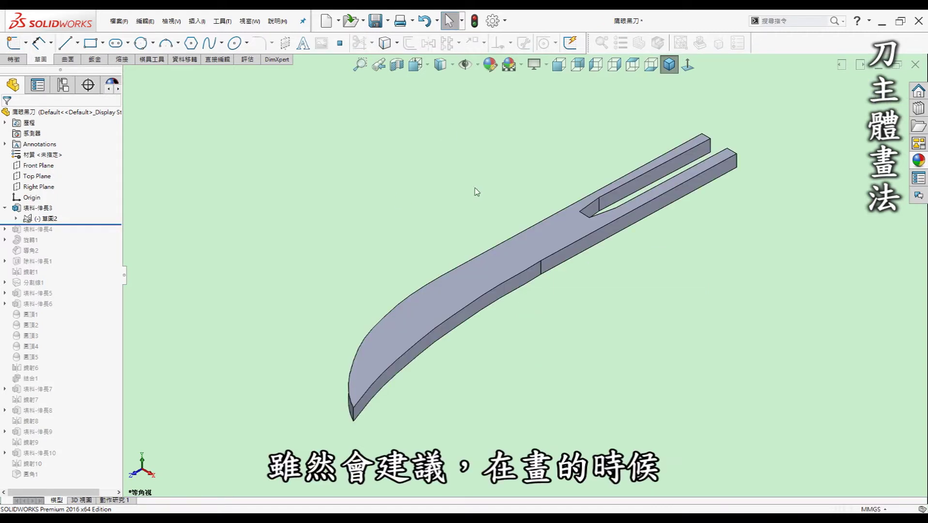
{"action": "scroll", "coordinate": [477, 192], "scroll_direction": "up", "scroll_amount": 2}
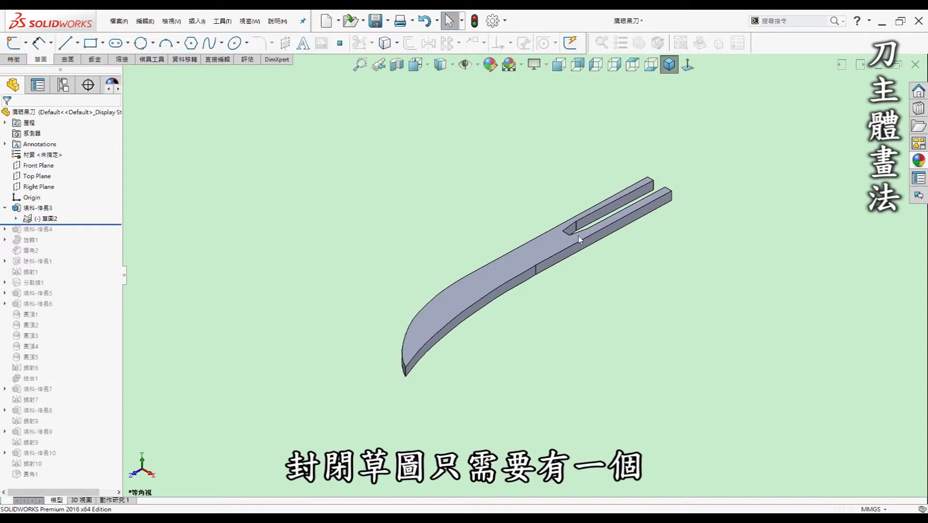
{"action": "left_click", "coordinate": [44, 209]}
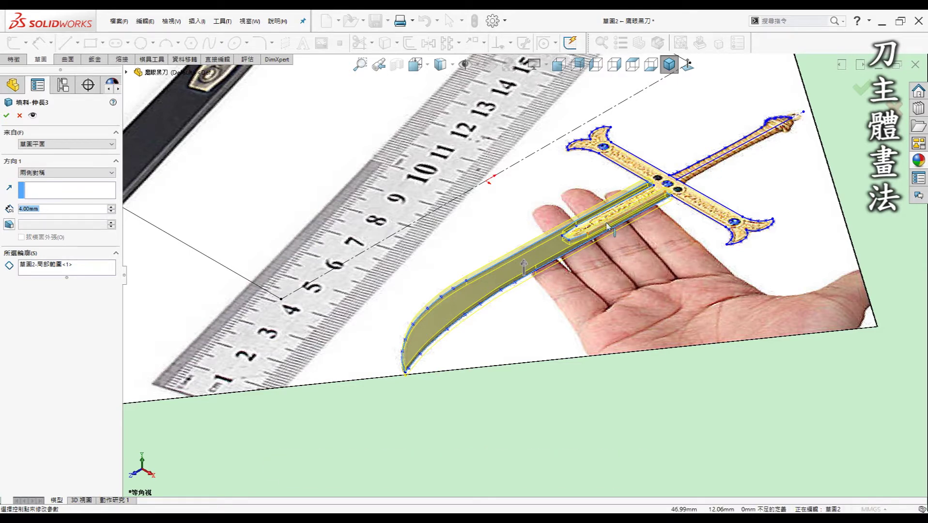
- Leave the blade extrusion unchanged and expand it to select its full sword outline sketch
{"action": "left_click", "coordinate": [20, 115]}
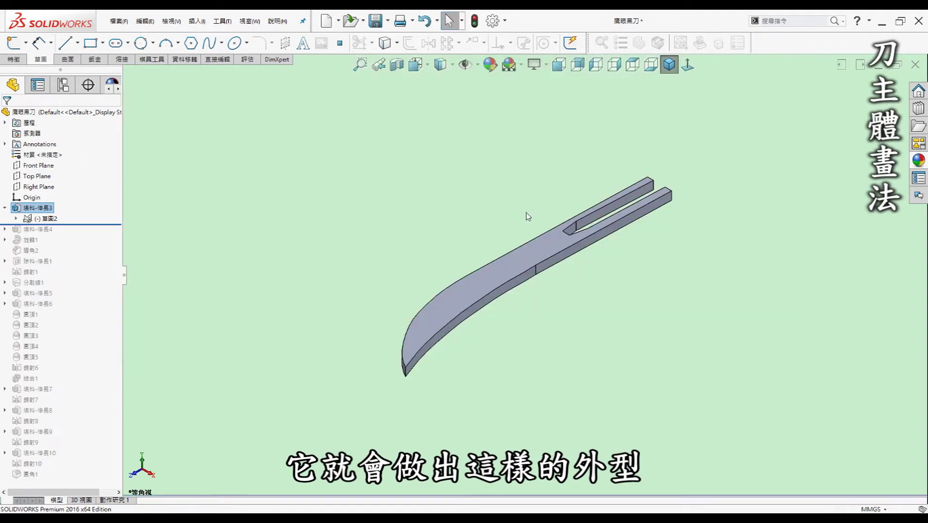
{"action": "left_click", "coordinate": [368, 200]}
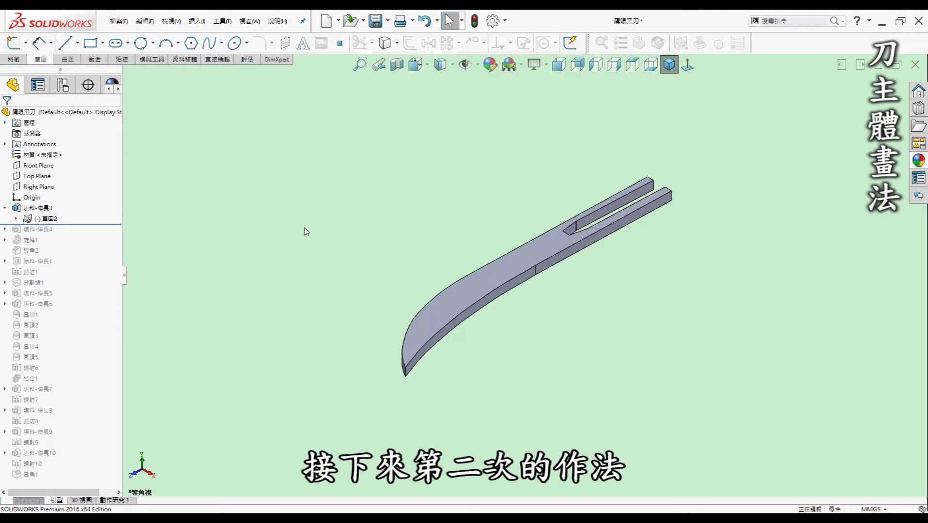
{"action": "left_click", "coordinate": [5, 209]}
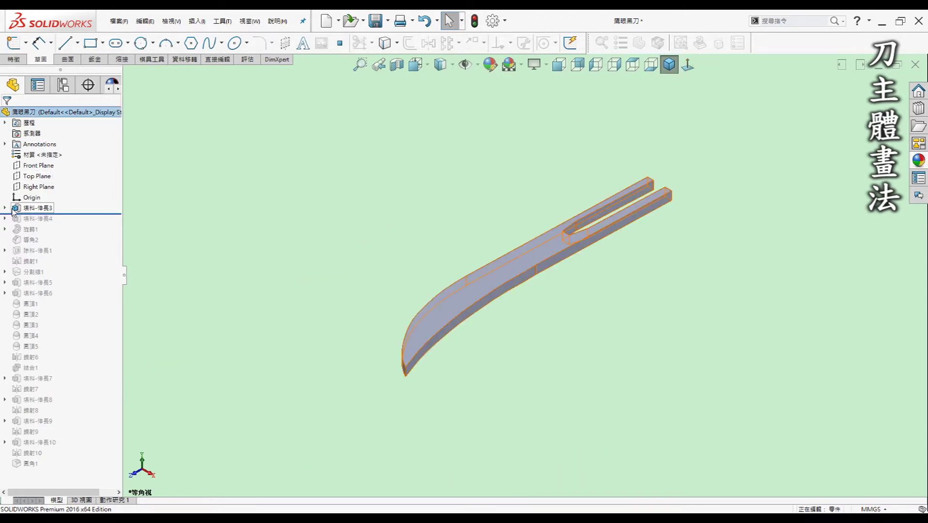
{"action": "left_click", "coordinate": [5, 208]}
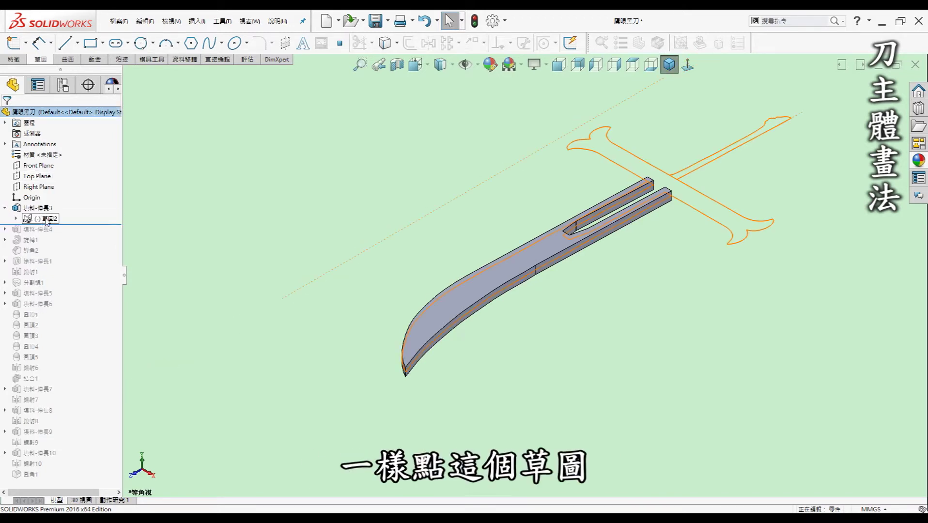
{"action": "left_click", "coordinate": [50, 219]}
{"action": "left_click", "coordinate": [13, 60]}
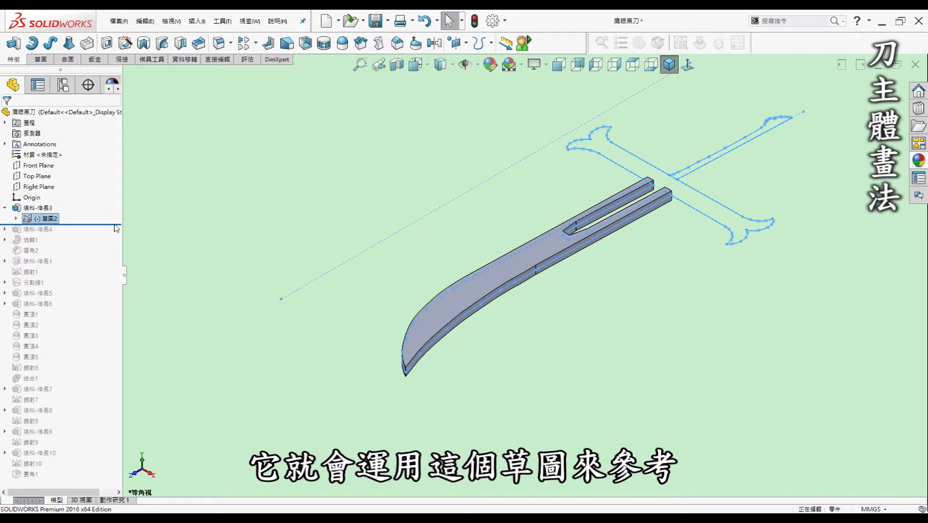
{"action": "left_click", "coordinate": [94, 224]}
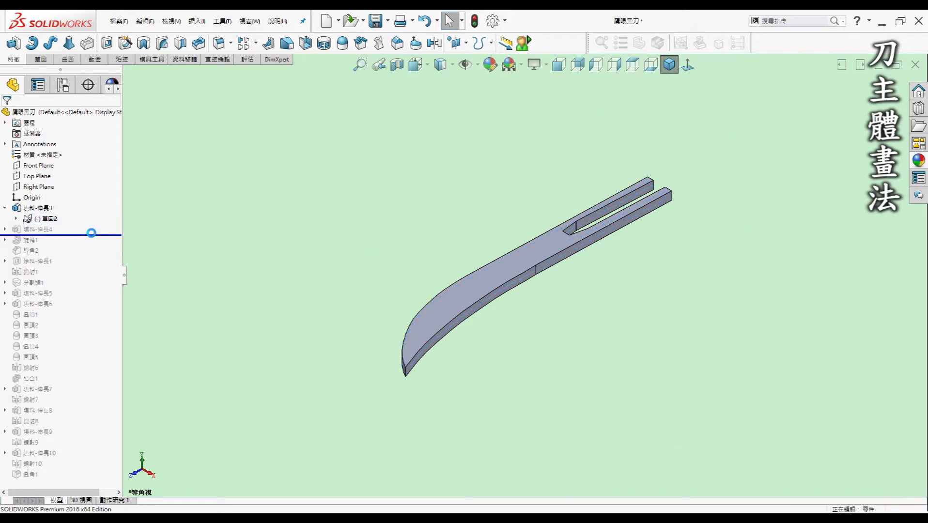
- Roll forward to the crossguard extrusion and verify its 7.5 mm Mid Plane thickness
{"action": "left_click_drag", "start_coordinate": [94, 224], "coordinate": [92, 235]}
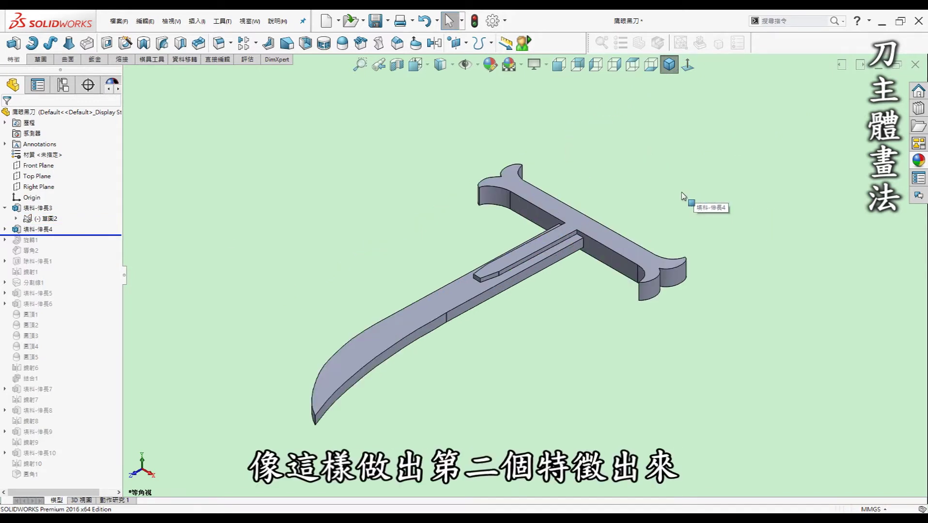
{"action": "left_click", "coordinate": [511, 201]}
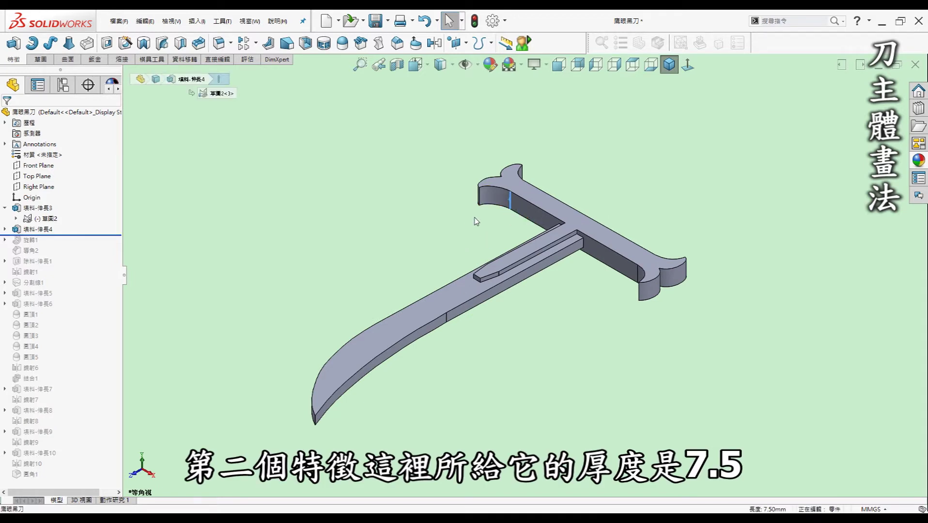
{"action": "left_click", "coordinate": [573, 308]}
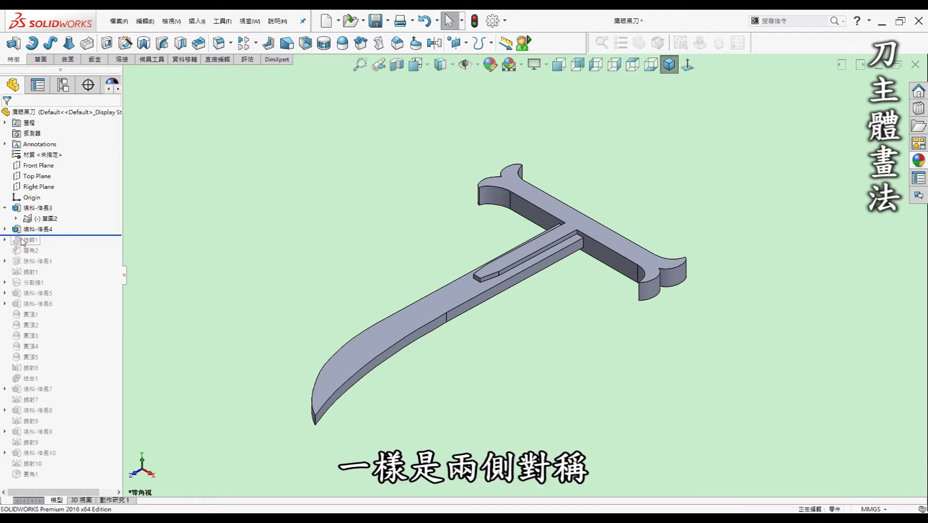
{"action": "right_click", "coordinate": [26, 209]}
{"action": "left_click", "coordinate": [27, 208]}
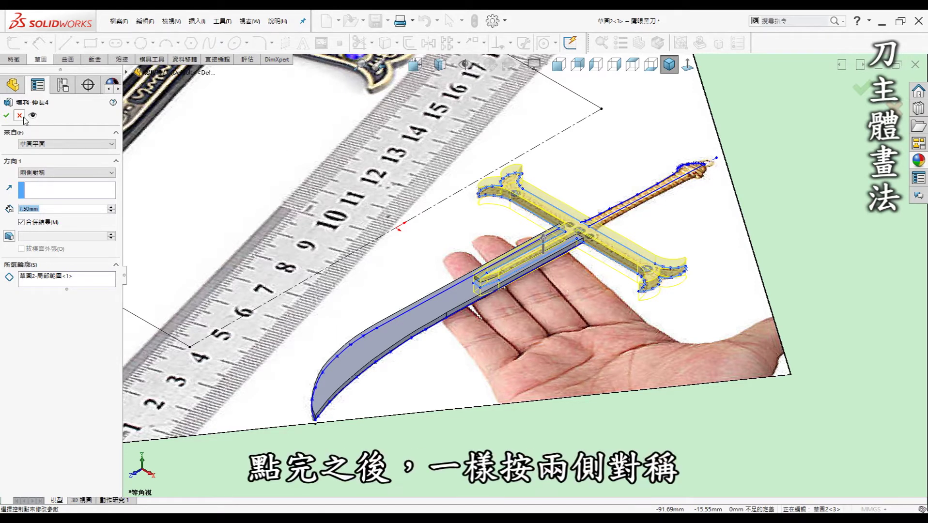
{"action": "left_click", "coordinate": [104, 194]}
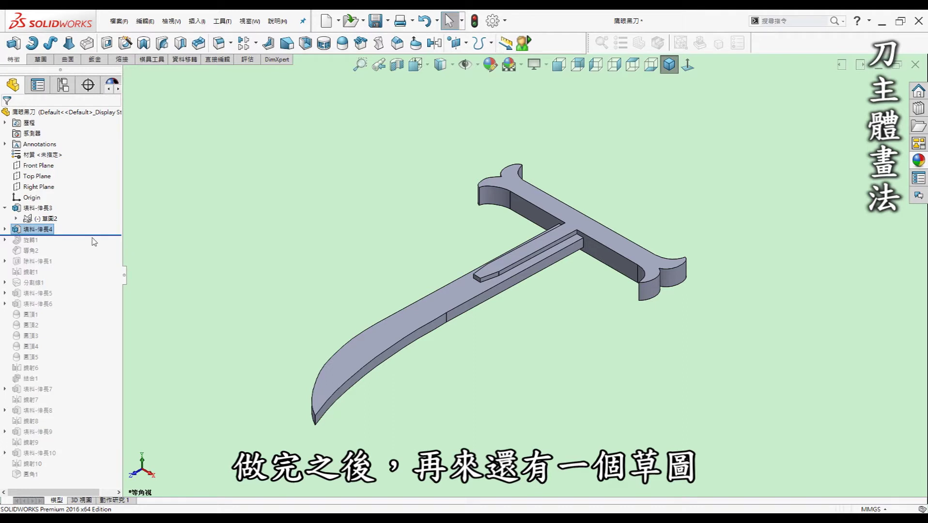
{"action": "left_click", "coordinate": [47, 218]}
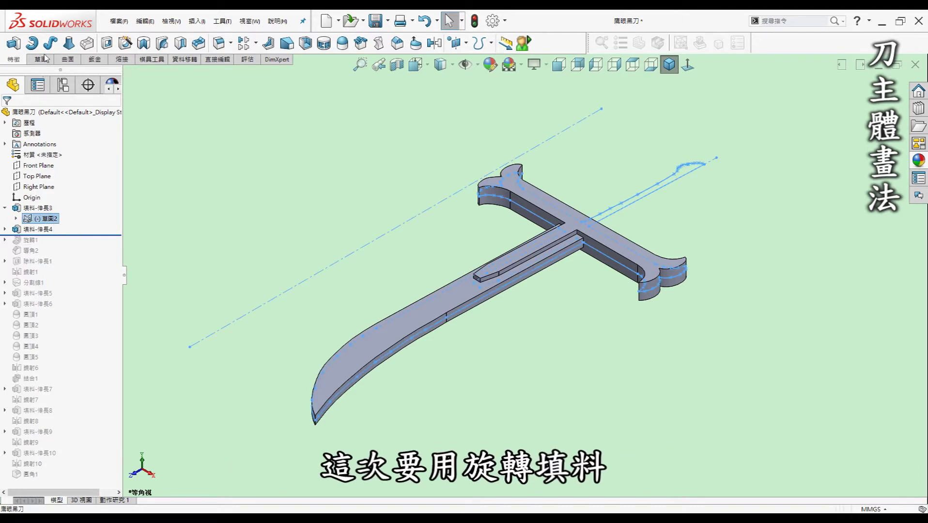
- Roll forward to Revolve1 and confirm the handle revolve about Line38 at 360°
{"action": "left_click_drag", "start_coordinate": [97, 235], "coordinate": [101, 249]}
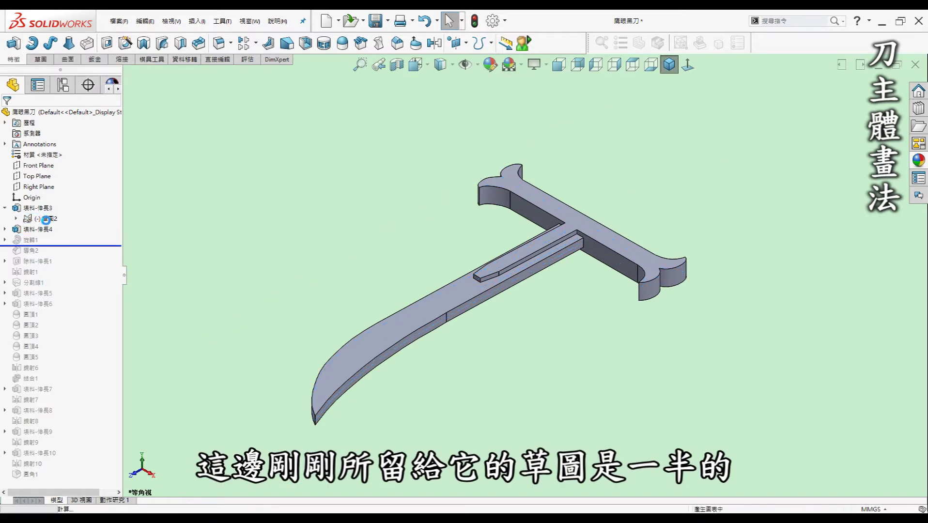
{"action": "left_click", "coordinate": [4, 240]}
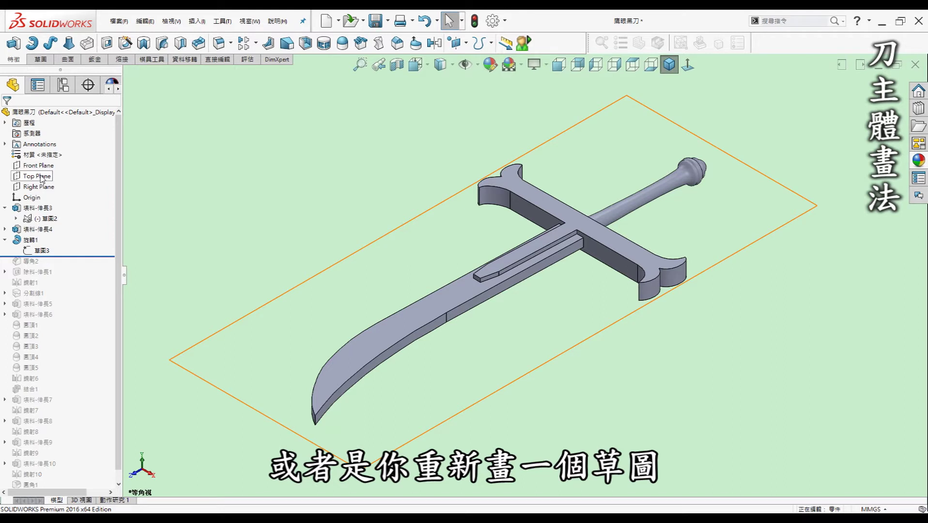
{"action": "left_click", "coordinate": [48, 219]}
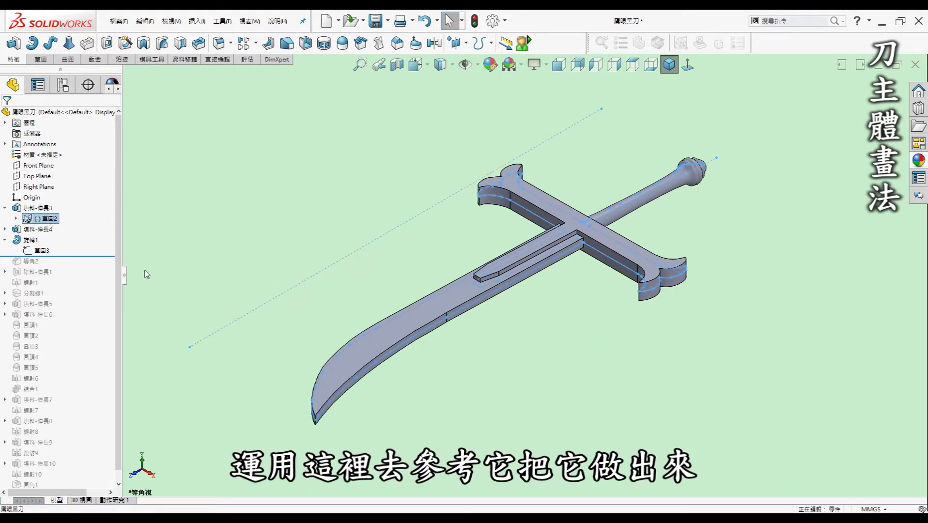
{"action": "left_click", "coordinate": [30, 240]}
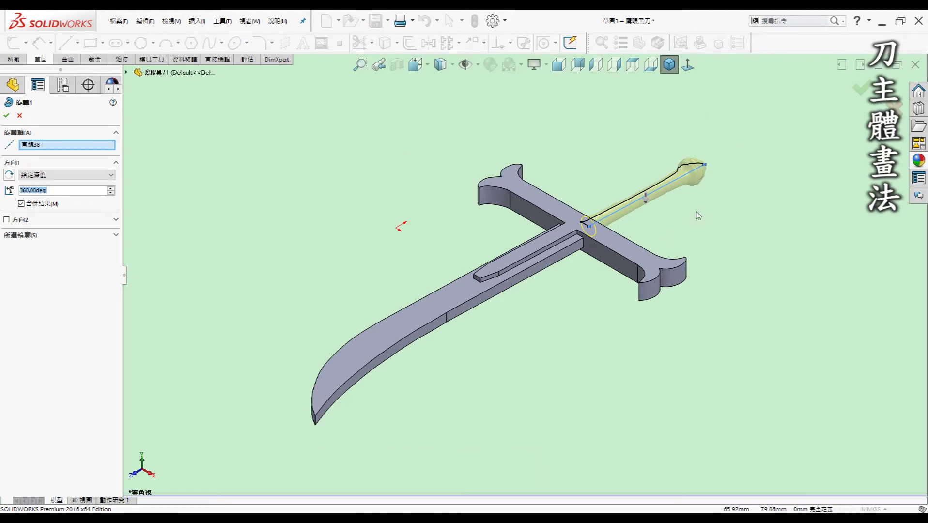
{"action": "scroll", "coordinate": [647, 185], "scroll_direction": "down", "scroll_amount": 3}
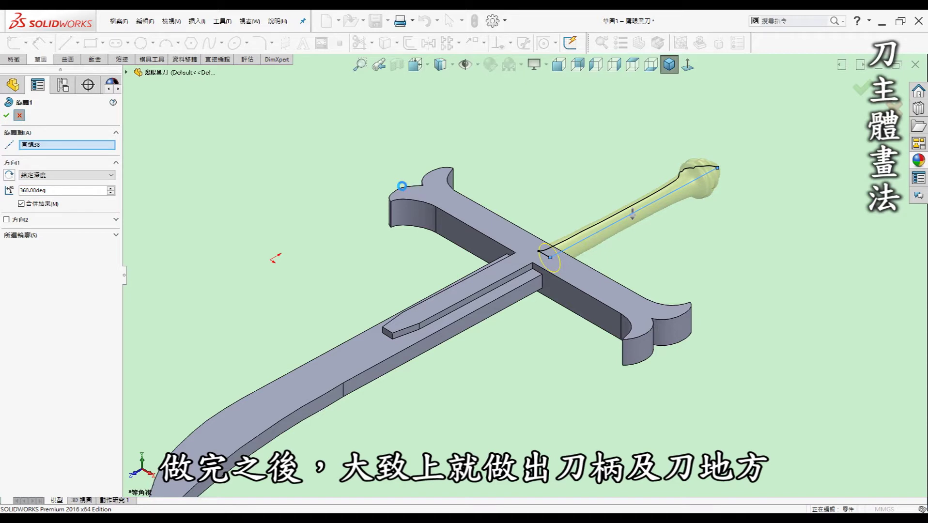
{"action": "left_click", "coordinate": [862, 88]}
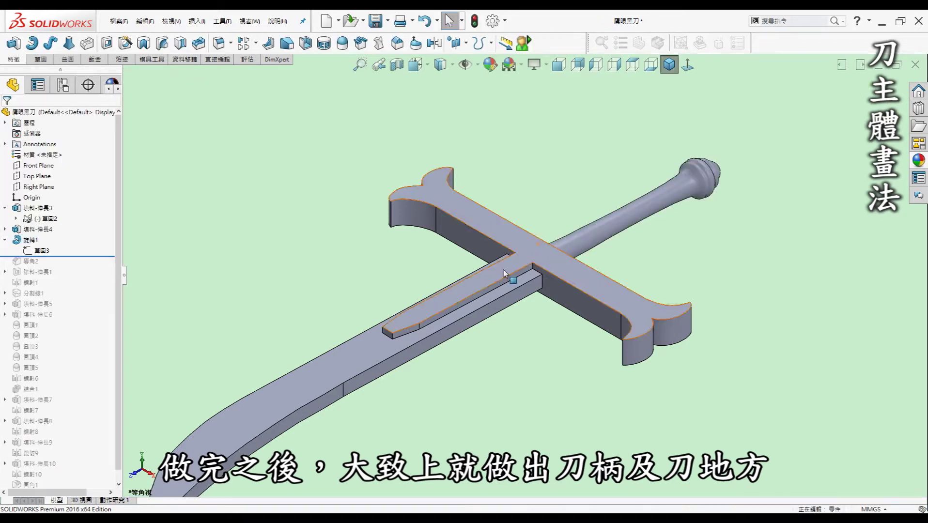
{"action": "scroll", "coordinate": [521, 274], "scroll_direction": "up", "scroll_amount": 3}
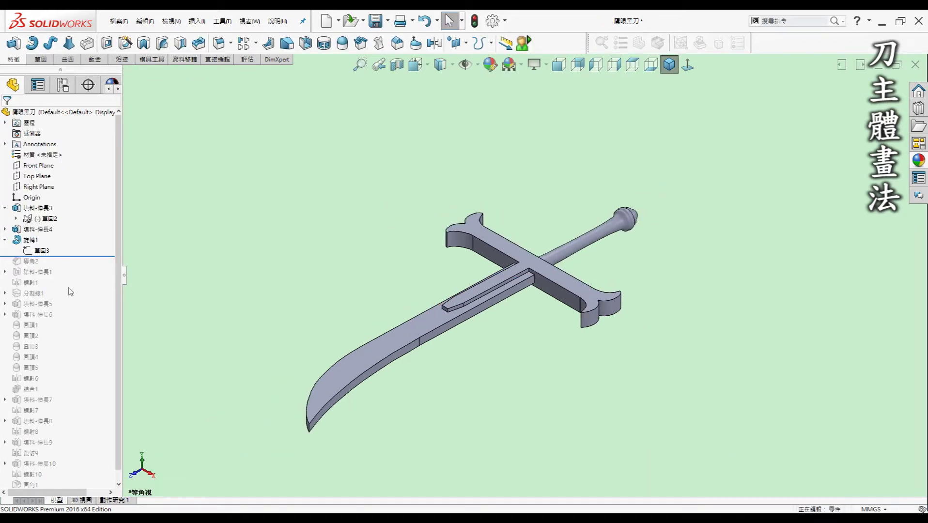
{"action": "left_click_drag", "start_coordinate": [65, 256], "coordinate": [61, 267]}
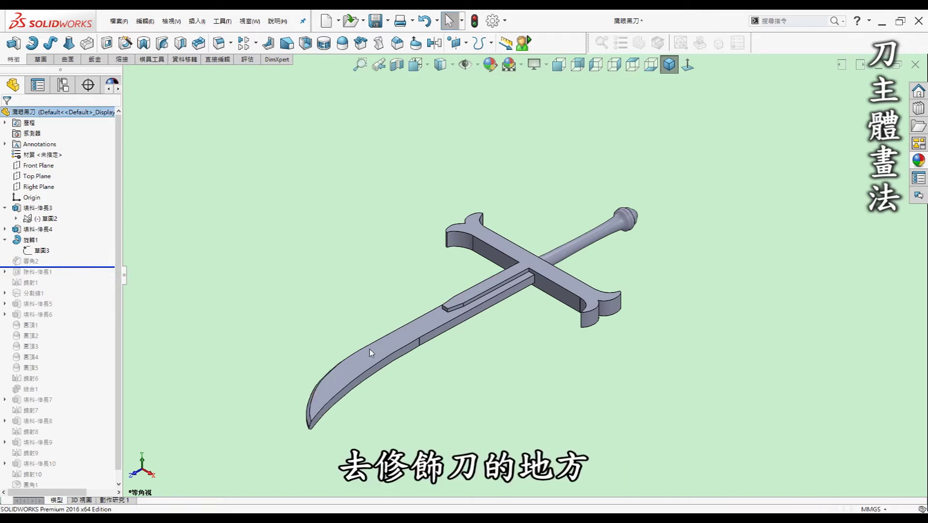
- Show the blade chamfer's dimensions and orbit the sword to inspect it, ending in Isometric
{"action": "left_click", "coordinate": [30, 263]}
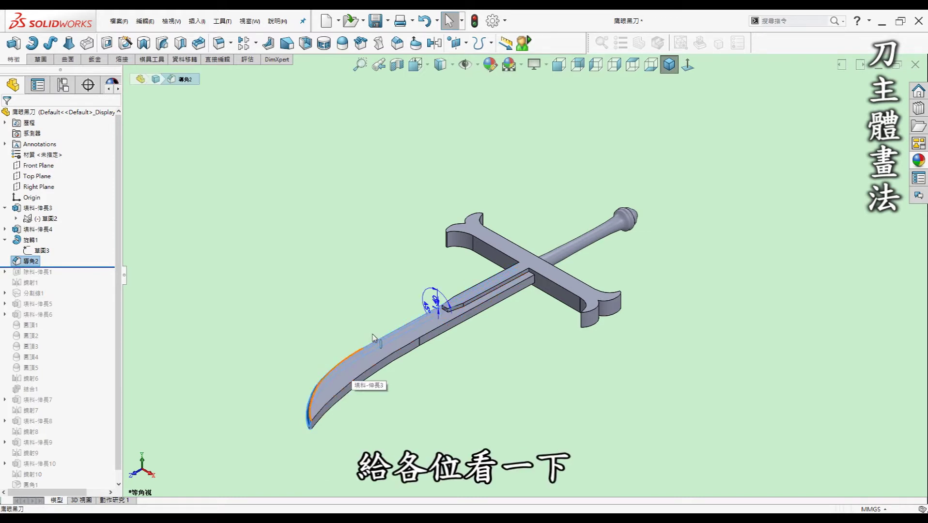
{"action": "mouse_move", "coordinate": [374, 337]}
{"action": "middle_mouse_down"}
{"action": "mouse_move", "coordinate": [477, 304]}
{"action": "mouse_move", "coordinate": [564, 346]}
{"action": "middle_mouse_up"}
{"action": "scroll", "coordinate": [565, 346], "scroll_direction": "down", "scroll_amount": 3}
{"action": "left_click", "coordinate": [564, 346]}
{"action": "scroll", "coordinate": [454, 310], "scroll_direction": "down", "scroll_amount": 2}
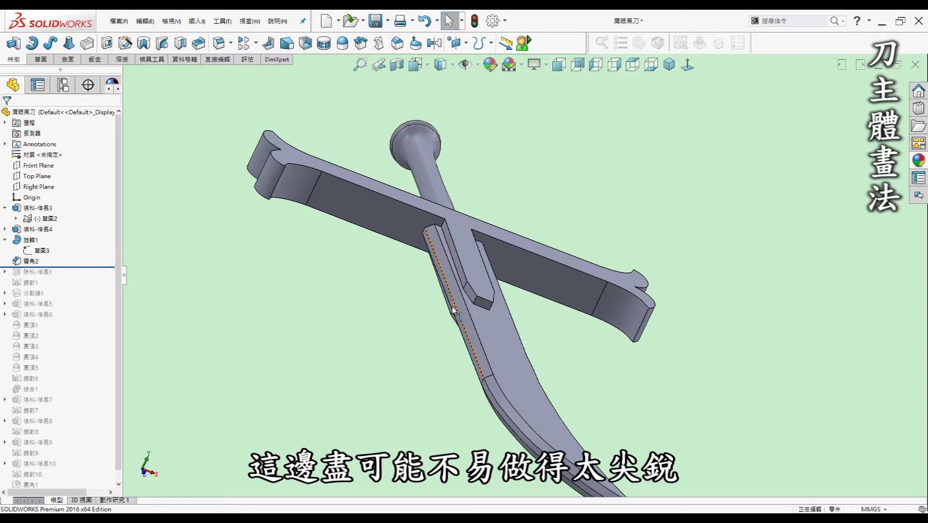
{"action": "scroll", "coordinate": [454, 310], "scroll_direction": "down", "scroll_amount": 2}
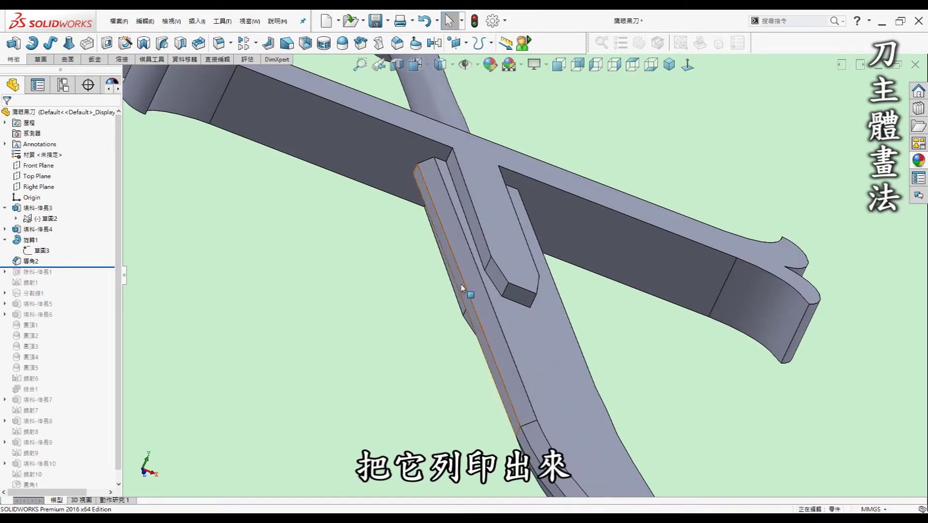
{"action": "scroll", "coordinate": [482, 294], "scroll_direction": "up", "scroll_amount": 5}
{"action": "mouse_move", "coordinate": [615, 367]}
{"action": "middle_mouse_down"}
{"action": "mouse_move", "coordinate": [410, 308]}
{"action": "mouse_move", "coordinate": [442, 224]}
{"action": "mouse_move", "coordinate": [412, 304]}
{"action": "middle_mouse_up"}
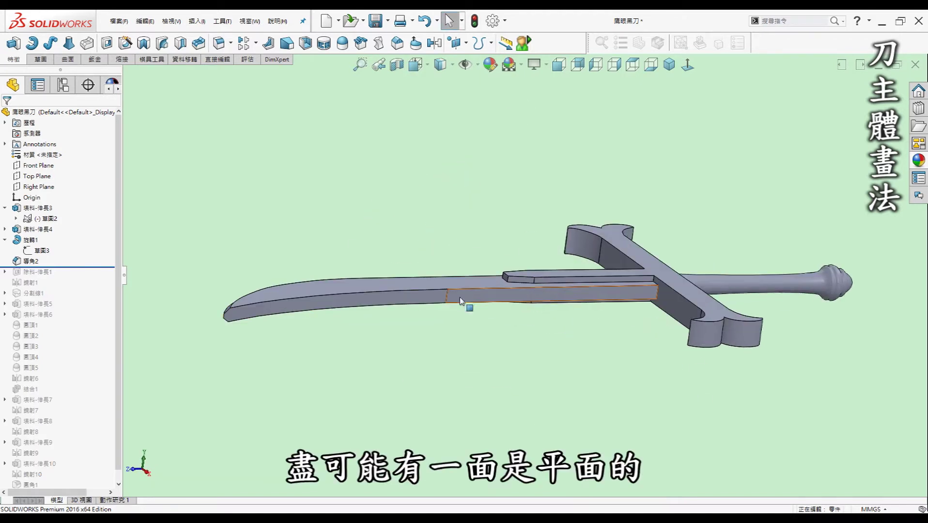
{"action": "mouse_move", "coordinate": [583, 271]}
{"action": "middle_mouse_down"}
{"action": "mouse_move", "coordinate": [565, 233]}
{"action": "mouse_move", "coordinate": [603, 242]}
{"action": "middle_mouse_up"}
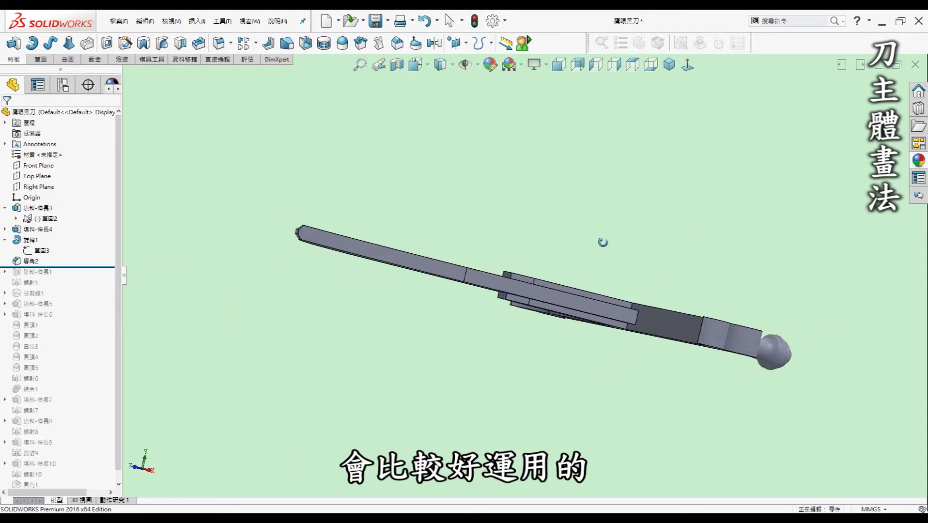
{"action": "left_click", "coordinate": [668, 66]}
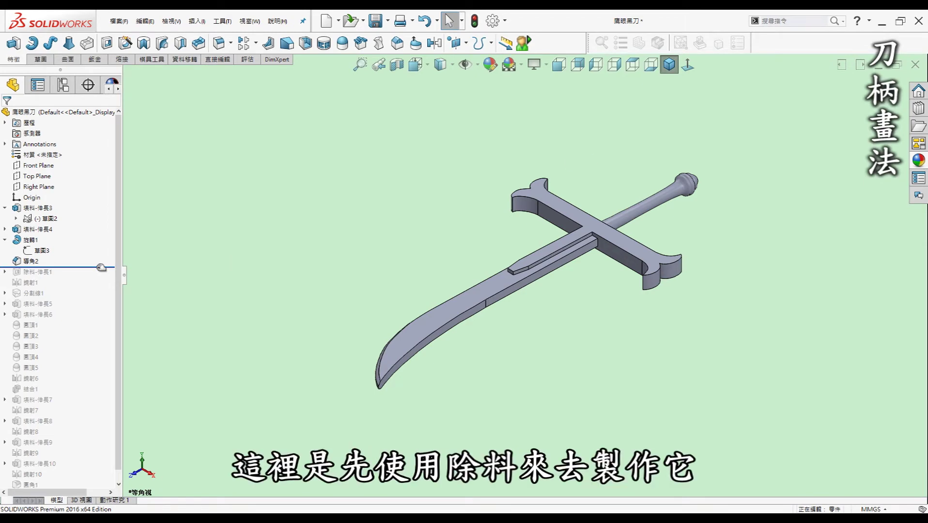
- Roll forward to the crossguard cut and inspect its sketch's 1 mm offset outline
{"action": "left_click_drag", "start_coordinate": [101, 267], "coordinate": [100, 275]}
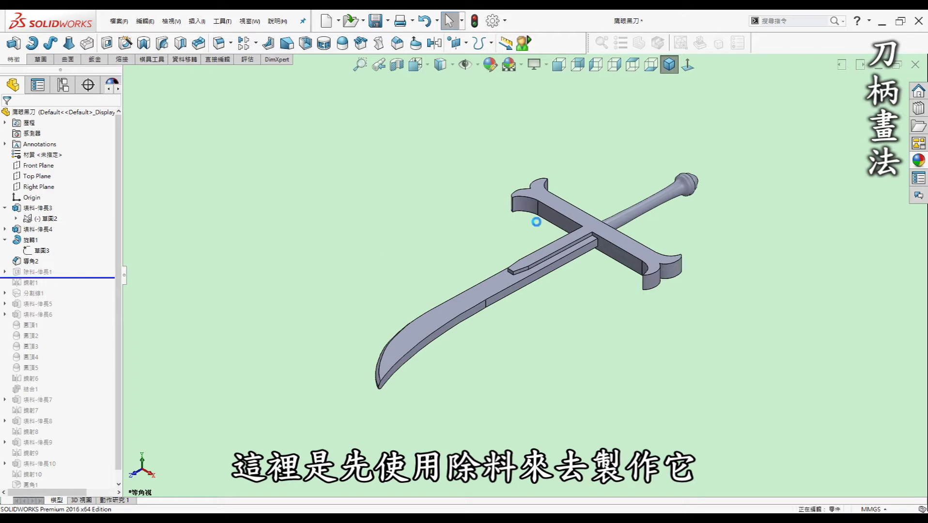
{"action": "scroll", "coordinate": [693, 262], "scroll_direction": "down", "scroll_amount": 3}
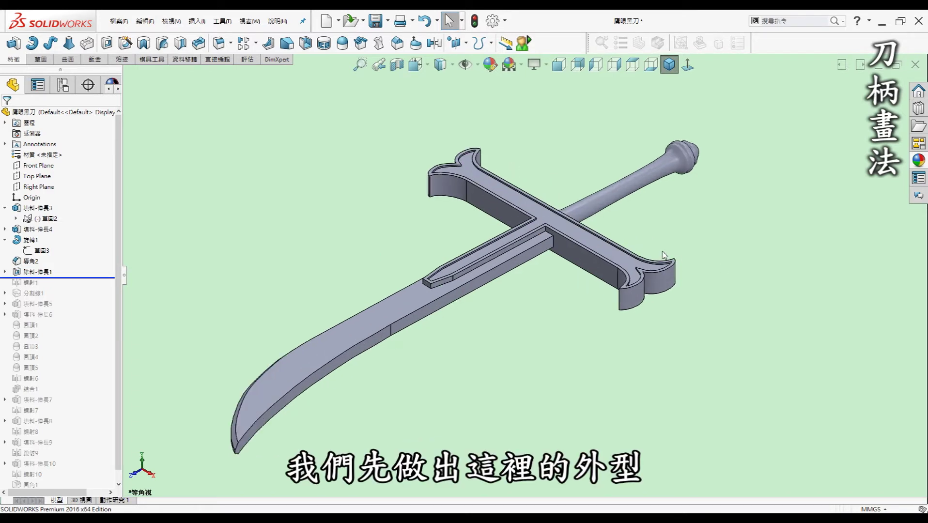
{"action": "left_click", "coordinate": [487, 186]}
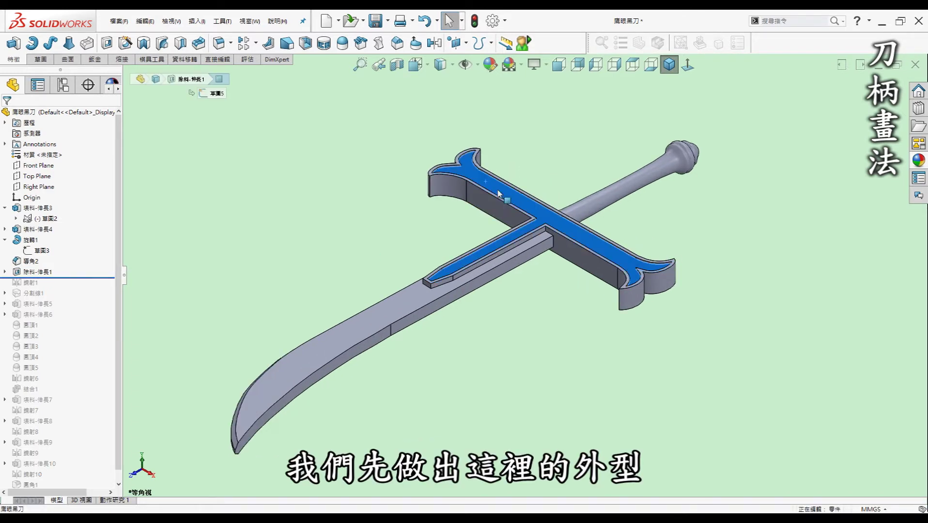
{"action": "left_click", "coordinate": [5, 272]}
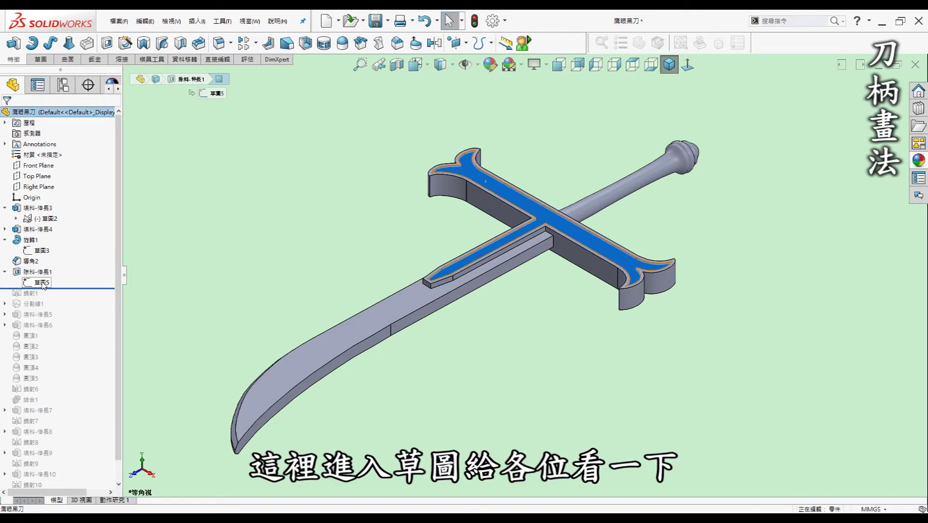
{"action": "left_click", "coordinate": [257, 332]}
{"action": "left_click", "coordinate": [589, 170]}
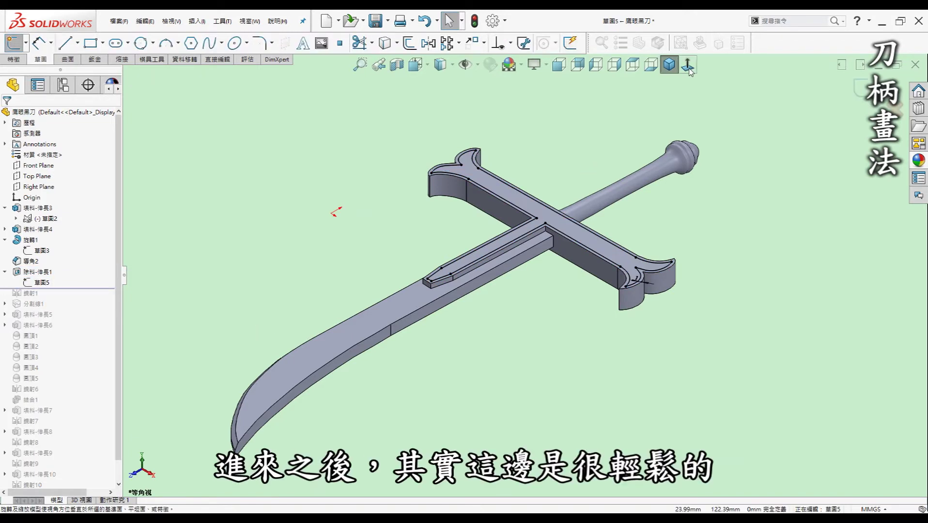
{"action": "scroll", "coordinate": [573, 170], "scroll_direction": "down", "scroll_amount": 3}
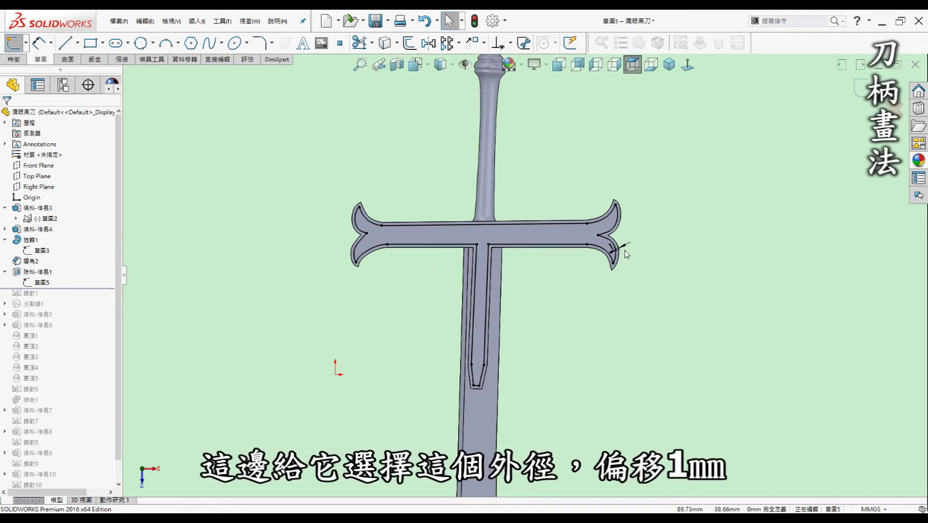
{"action": "left_click", "coordinate": [577, 239]}
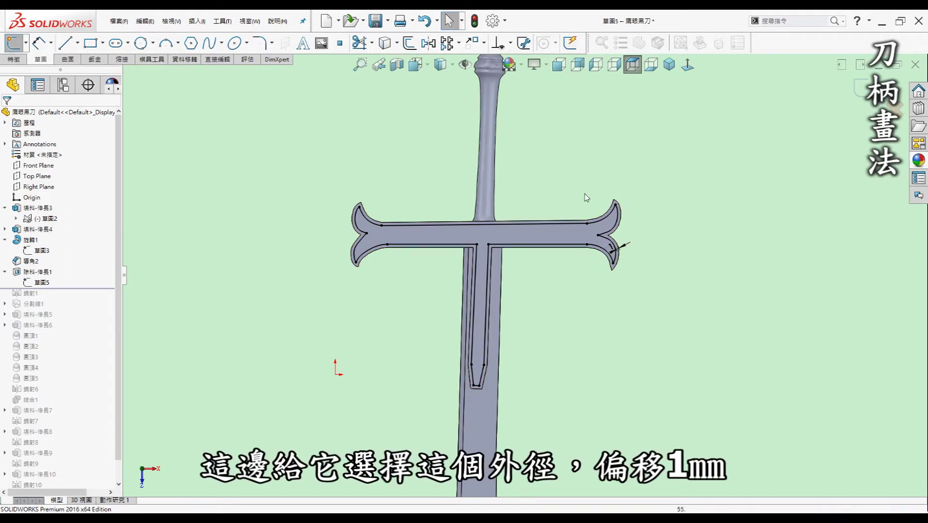
{"action": "left_click", "coordinate": [668, 63]}
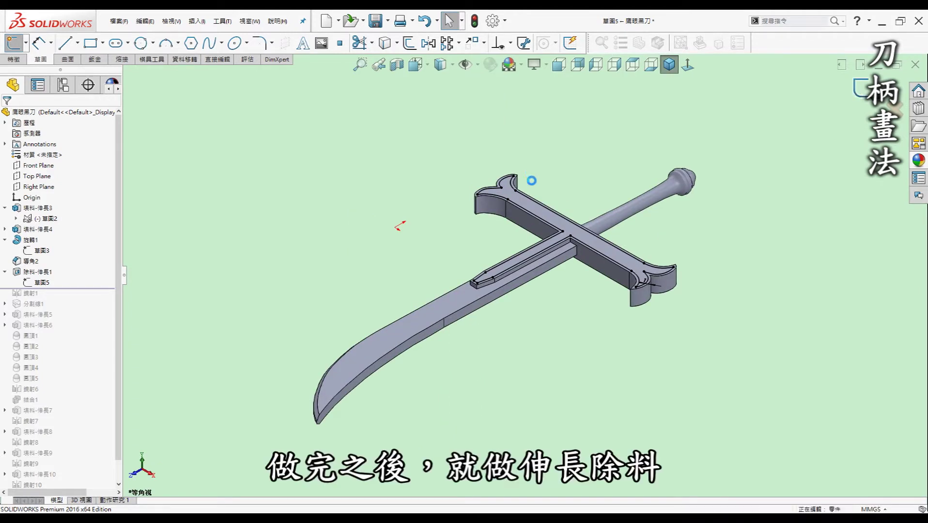
- Measure the cut's 0.50 mm depth, then roll forward past 填料-伸長6 to restore the grip rings and discs
{"action": "scroll", "coordinate": [492, 209], "scroll_direction": "down", "scroll_amount": 5}
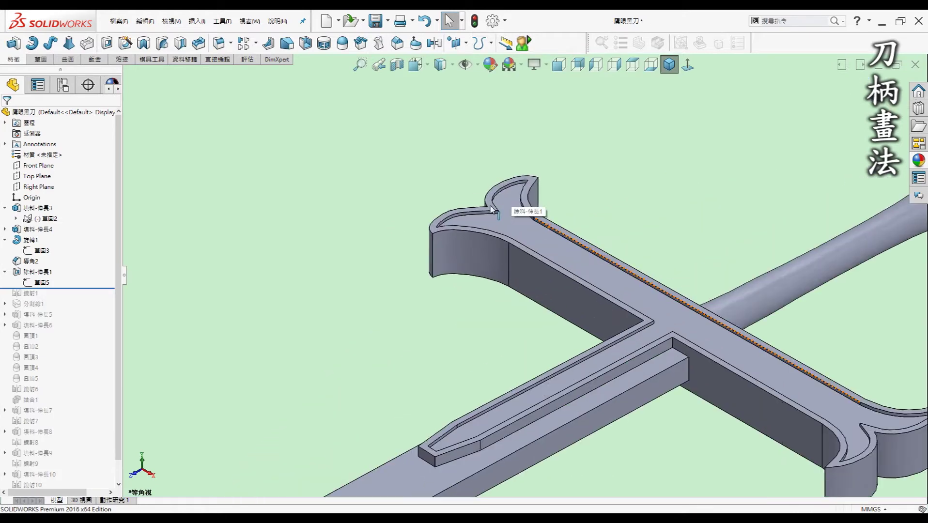
{"action": "scroll", "coordinate": [492, 209], "scroll_direction": "down", "scroll_amount": 2}
{"action": "scroll", "coordinate": [516, 243], "scroll_direction": "down", "scroll_amount": 2}
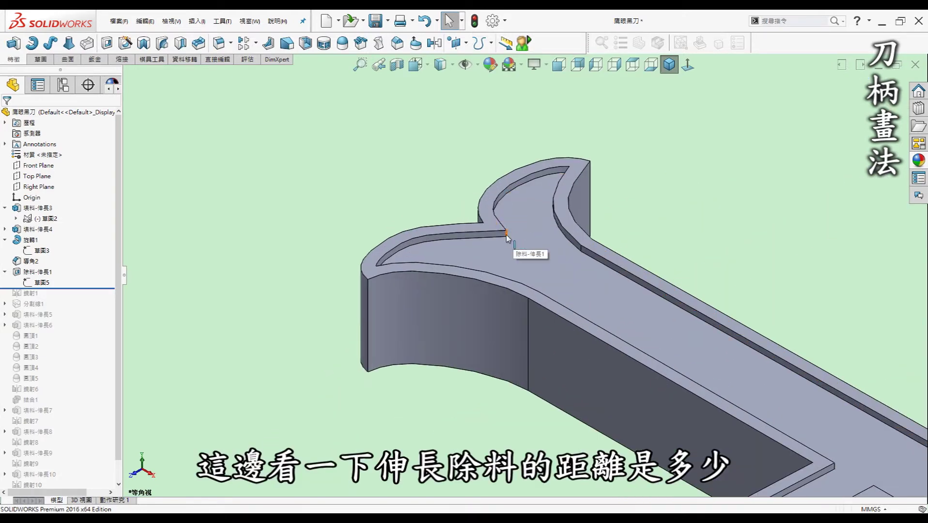
{"action": "left_click", "coordinate": [506, 234]}
{"action": "scroll", "coordinate": [582, 249], "scroll_direction": "up", "scroll_amount": 3}
{"action": "scroll", "coordinate": [608, 320], "scroll_direction": "up", "scroll_amount": 3}
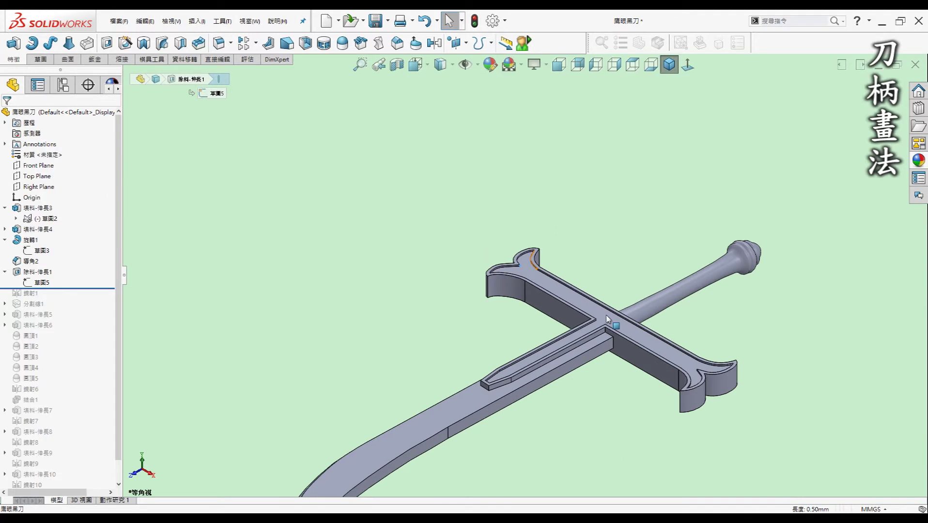
{"action": "scroll", "coordinate": [605, 325], "scroll_direction": "up", "scroll_amount": 3}
{"action": "scroll", "coordinate": [580, 314], "scroll_direction": "down", "scroll_amount": 3}
{"action": "left_click", "coordinate": [569, 383]}
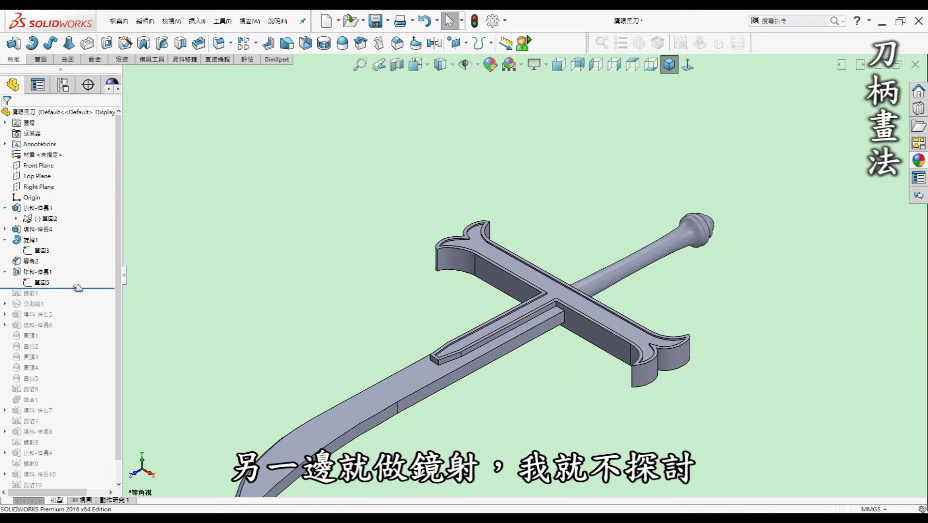
{"action": "mouse_move", "coordinate": [78, 287]}
{"action": "left_mouse_down"}
{"action": "mouse_move", "coordinate": [101, 321]}
{"action": "mouse_move", "coordinate": [99, 343]}
{"action": "left_mouse_up"}
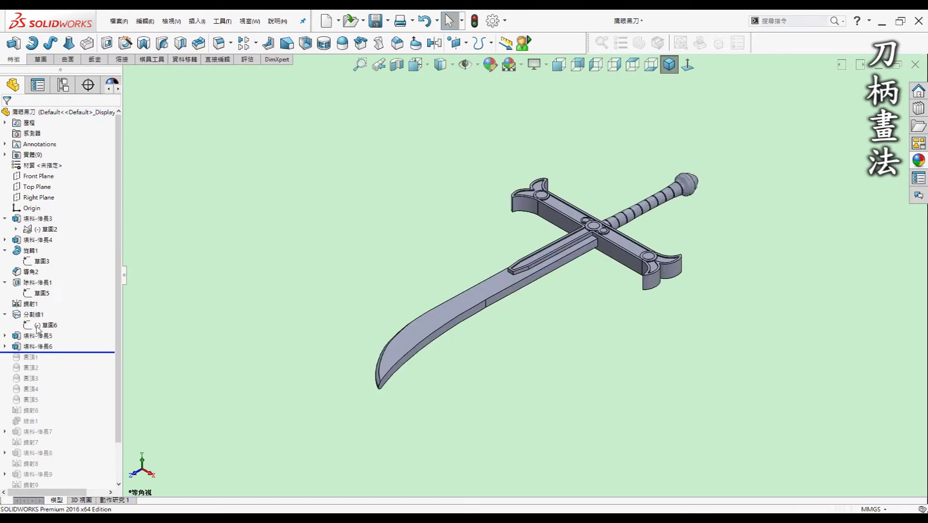
- Edit the guard-circle sketch 草圖10 and view it Normal To
{"action": "left_click", "coordinate": [4, 336]}
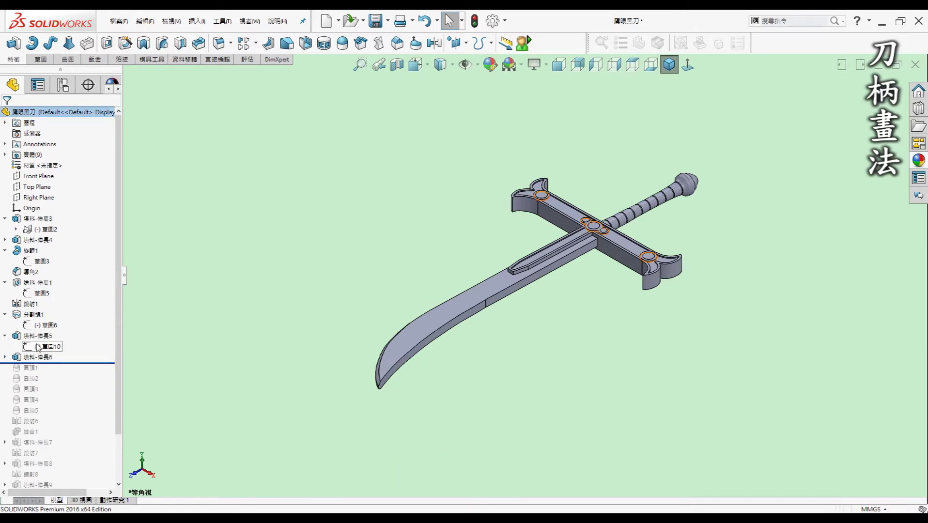
{"action": "left_click", "coordinate": [44, 346]}
{"action": "scroll", "coordinate": [613, 243], "scroll_direction": "down", "scroll_amount": 3}
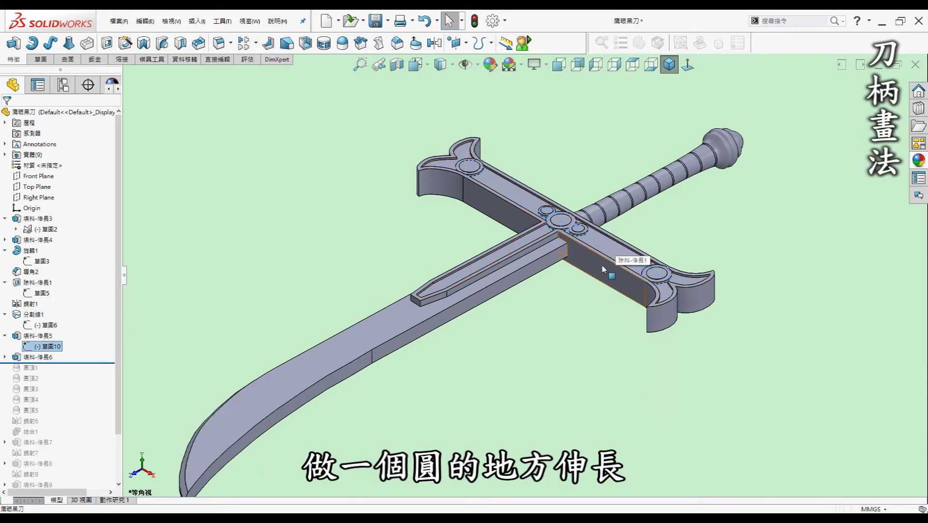
{"action": "left_click", "coordinate": [495, 210]}
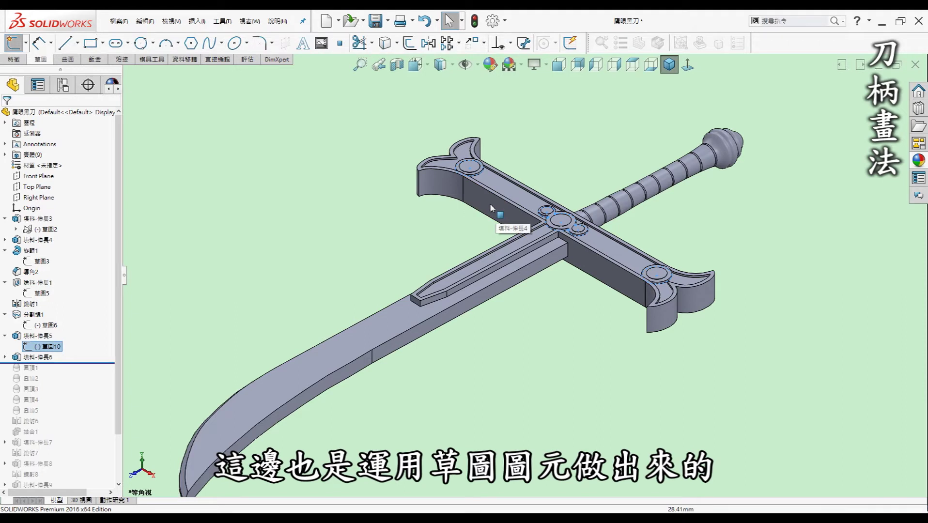
{"action": "left_click", "coordinate": [695, 73]}
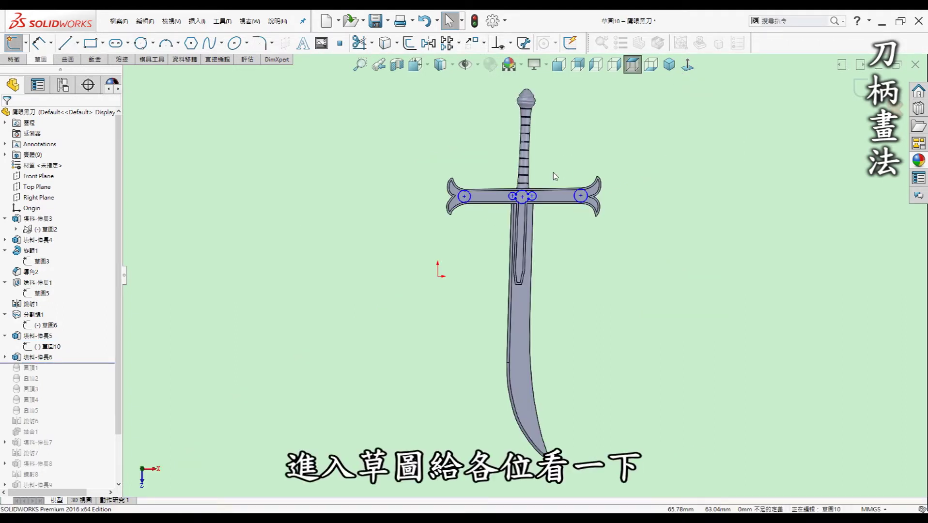
{"action": "scroll", "coordinate": [513, 189], "scroll_direction": "down", "scroll_amount": 5}
{"action": "scroll", "coordinate": [487, 233], "scroll_direction": "up", "scroll_amount": 3}
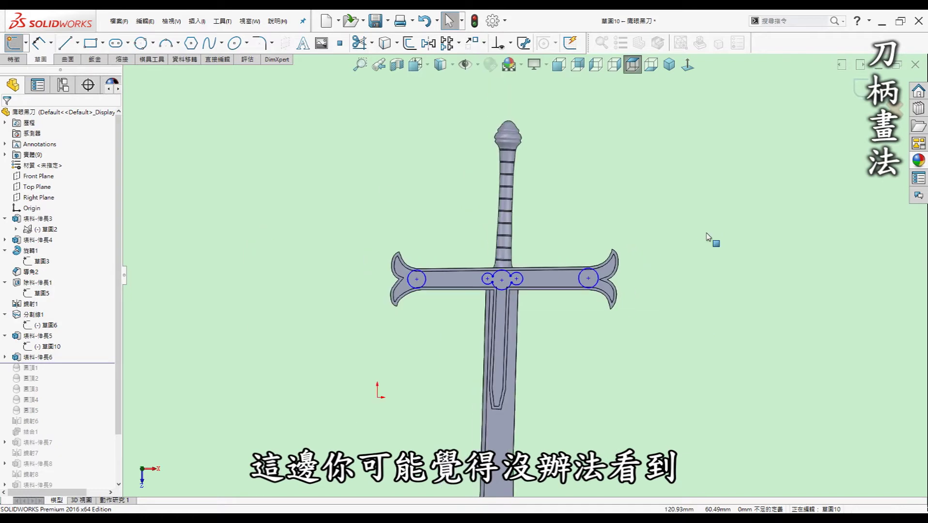
- Show reference photo 草圖2, hide body 填料-伸長3, compare the circles, then exit in Isometric
{"action": "right_click", "coordinate": [44, 231]}
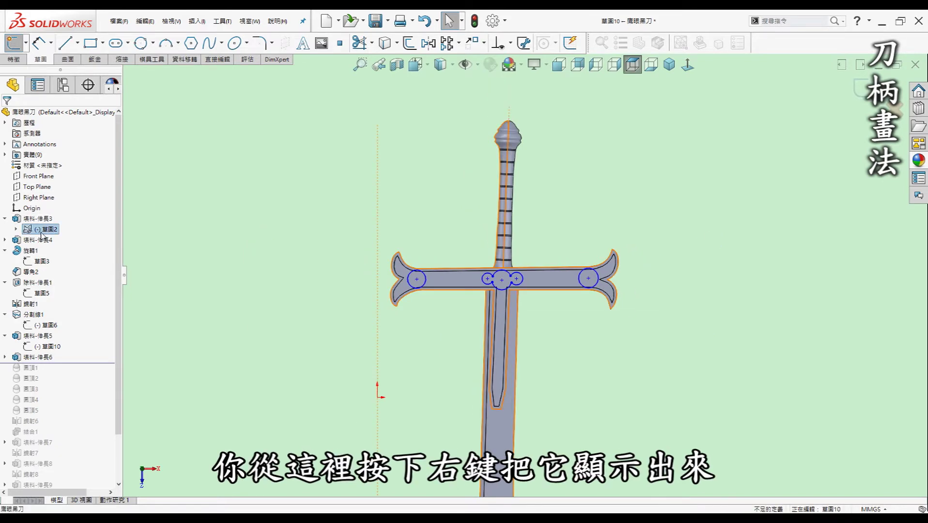
{"action": "left_click", "coordinate": [48, 220]}
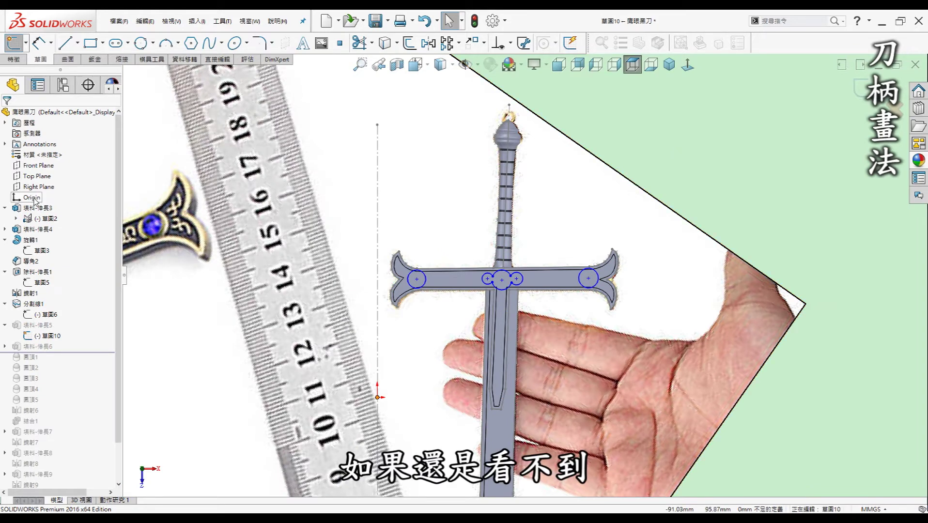
{"action": "right_click", "coordinate": [46, 207]}
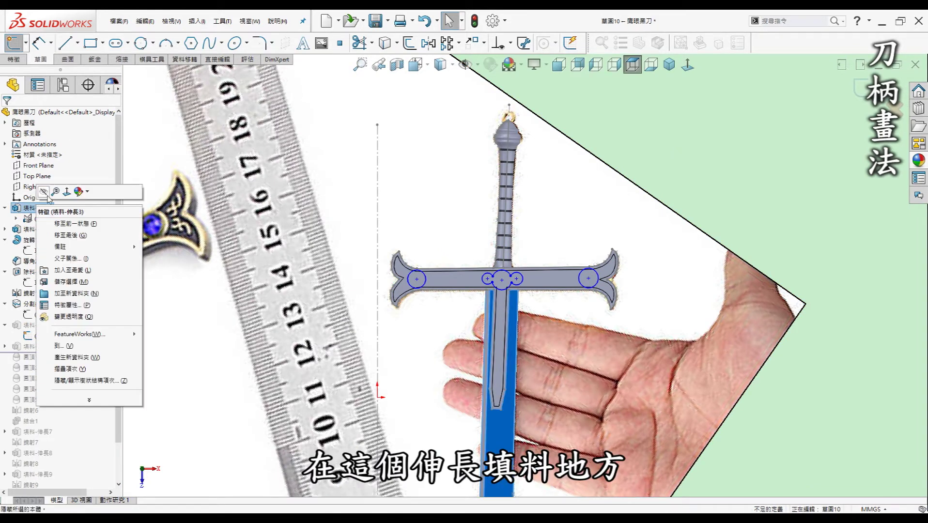
{"action": "left_click", "coordinate": [43, 191]}
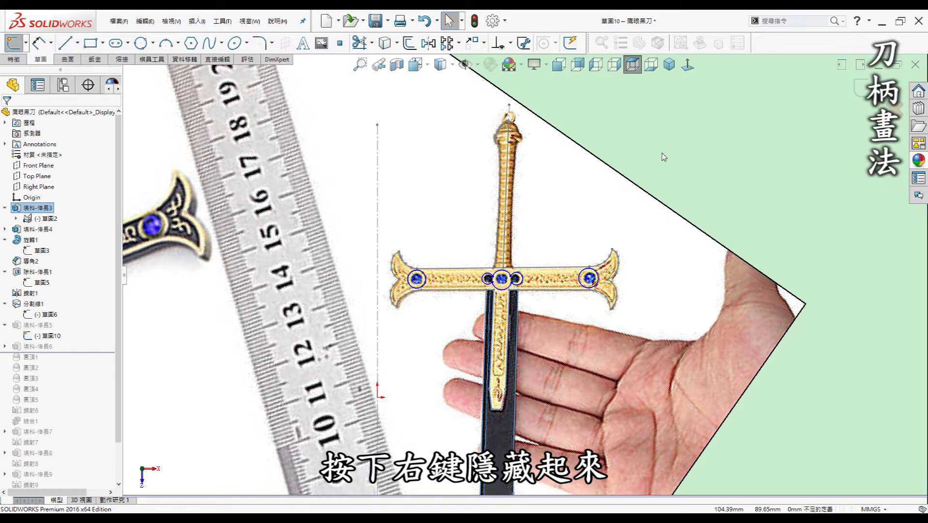
{"action": "scroll", "coordinate": [469, 280], "scroll_direction": "down", "scroll_amount": 3}
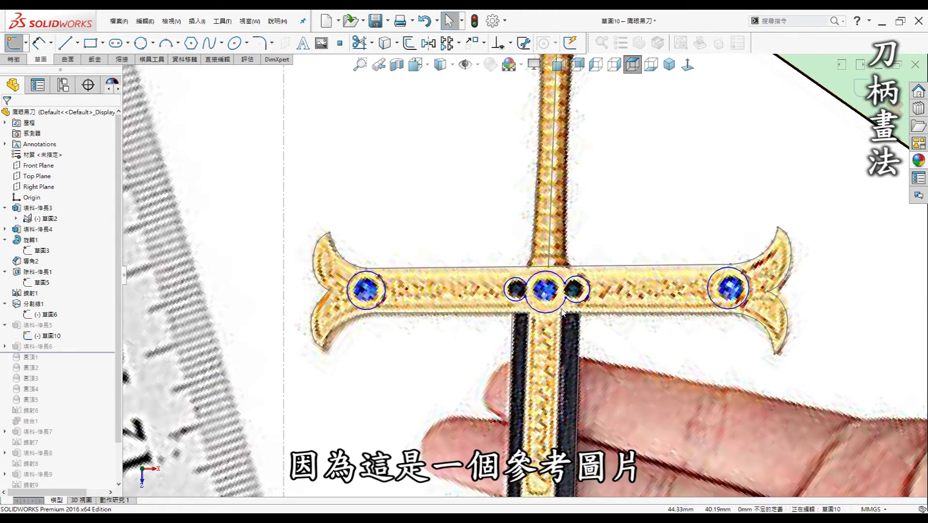
{"action": "scroll", "coordinate": [525, 274], "scroll_direction": "up", "scroll_amount": 3}
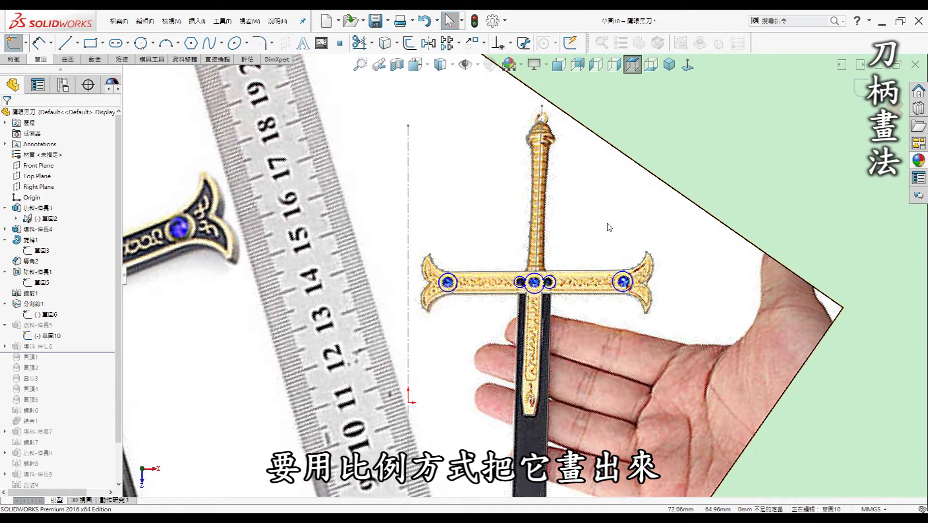
{"action": "scroll", "coordinate": [609, 227], "scroll_direction": "up", "scroll_amount": 2}
{"action": "left_click", "coordinate": [669, 64]}
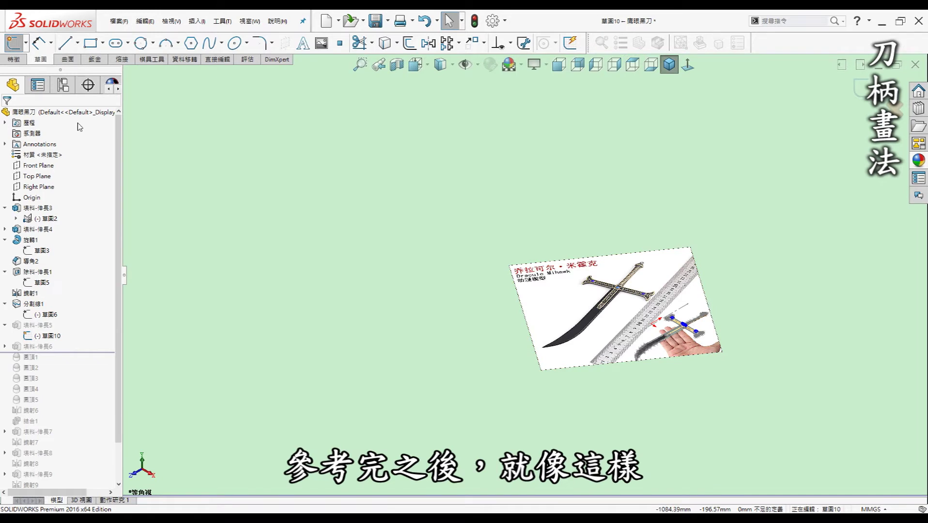
{"action": "left_click", "coordinate": [862, 99]}
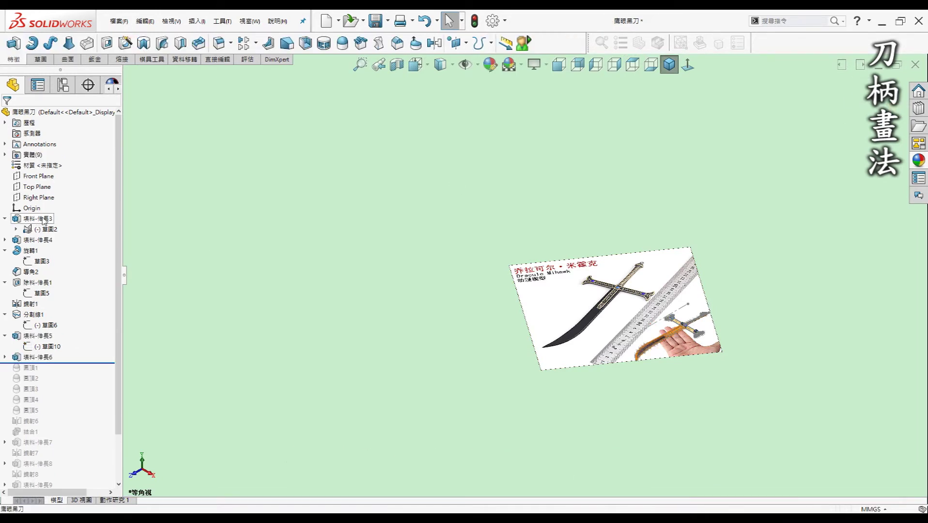
- Show the sword body 填料-伸長3 again, hide the reference photo 草圖2, and return to isometric
{"action": "right_click", "coordinate": [37, 218]}
{"action": "left_click", "coordinate": [47, 204]}
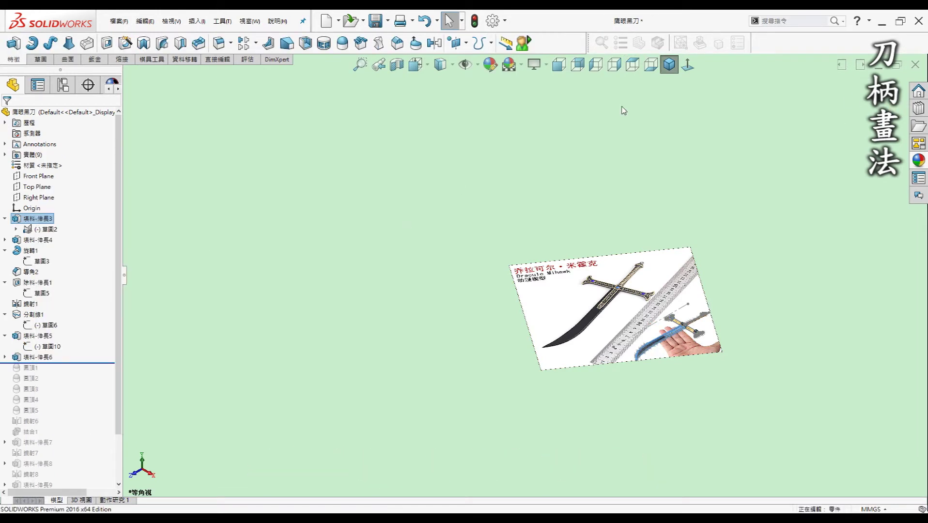
{"action": "right_click", "coordinate": [51, 231]}
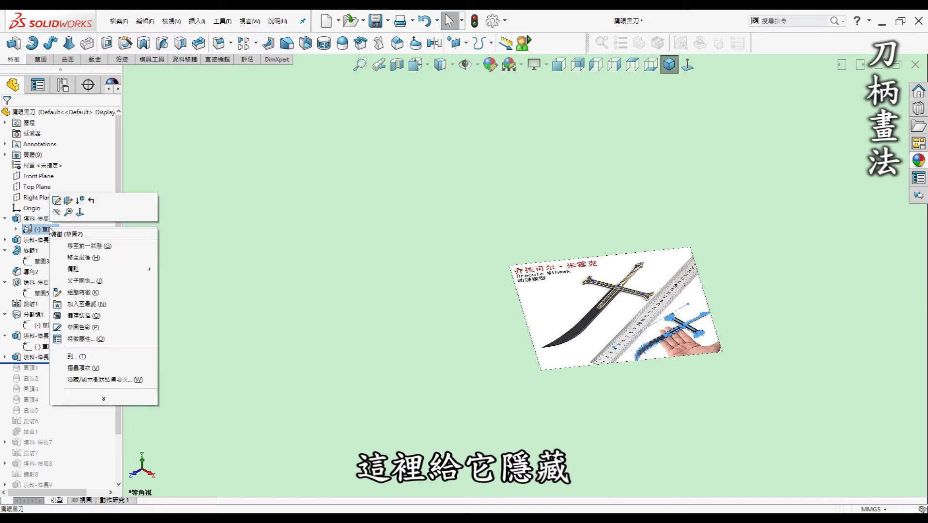
{"action": "left_click", "coordinate": [58, 199]}
{"action": "left_click", "coordinate": [669, 64]}
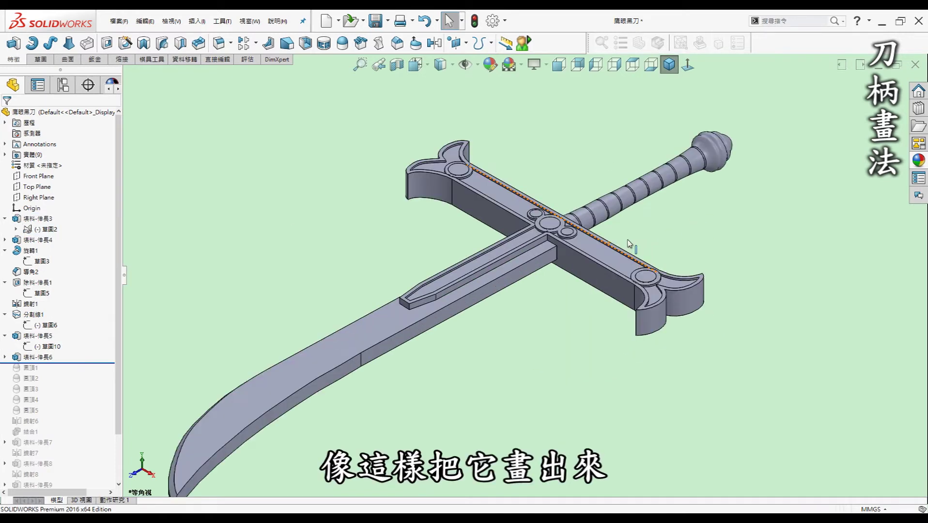
{"action": "middle_click_drag", "start_coordinate": [600, 318], "coordinate": [600, 321]}
{"action": "key", "text": "ctrl+7"}
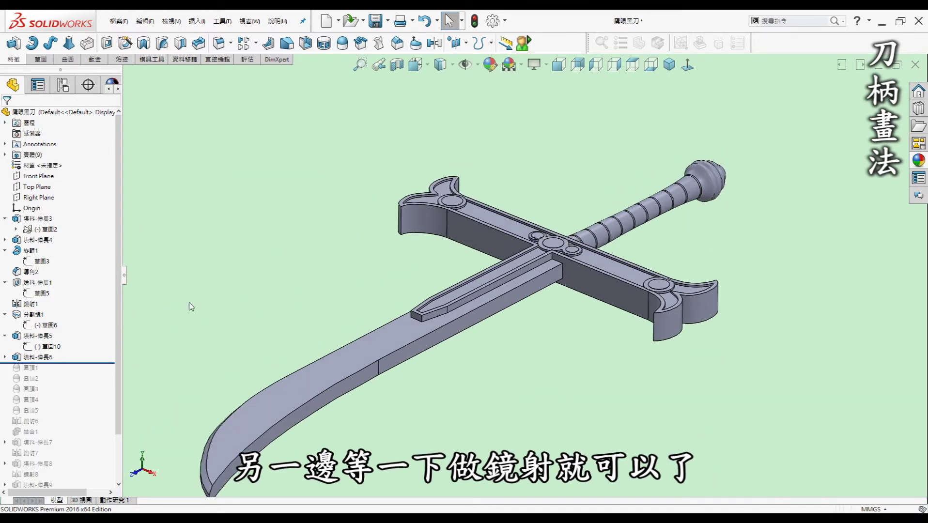
- Expand 填料-伸長6 to show its disc sketch and zoom in on the pads
{"action": "left_click", "coordinate": [5, 357]}
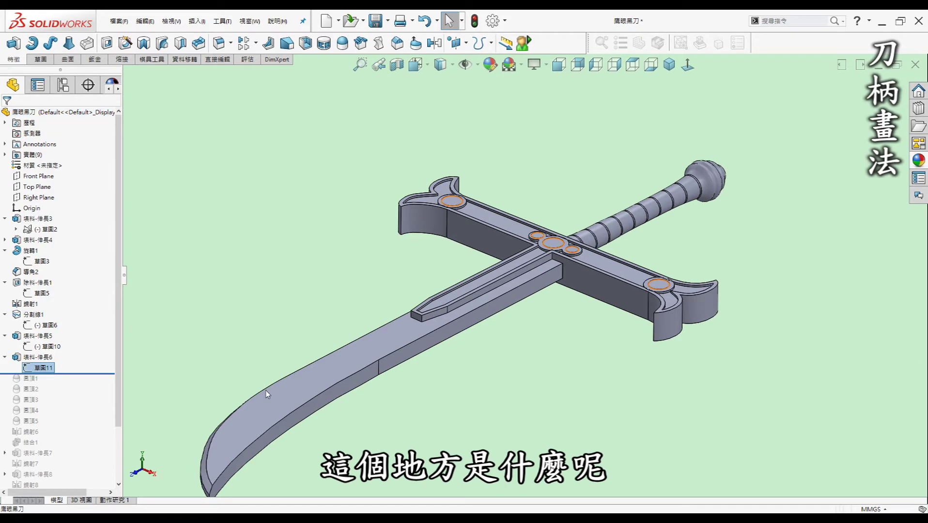
{"action": "scroll", "coordinate": [668, 286], "scroll_direction": "down", "scroll_amount": 5}
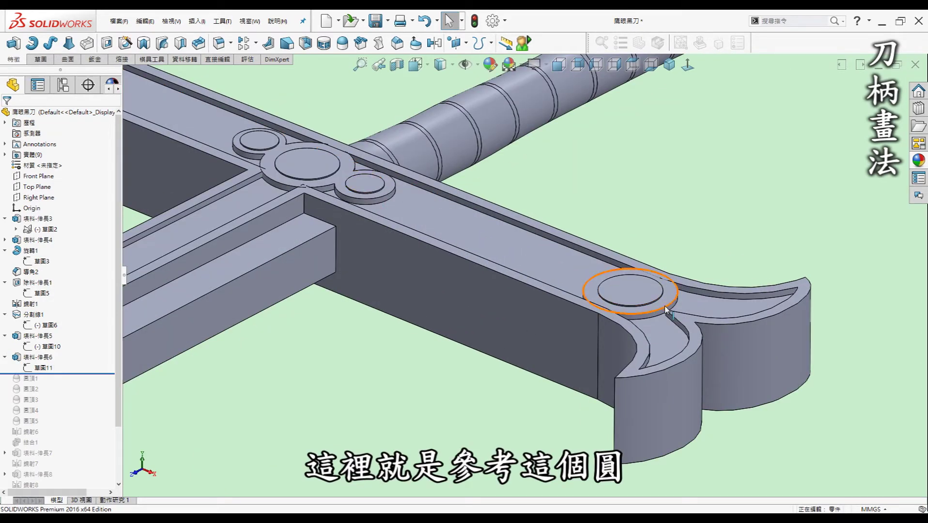
{"action": "scroll", "coordinate": [425, 174], "scroll_direction": "down", "scroll_amount": 5}
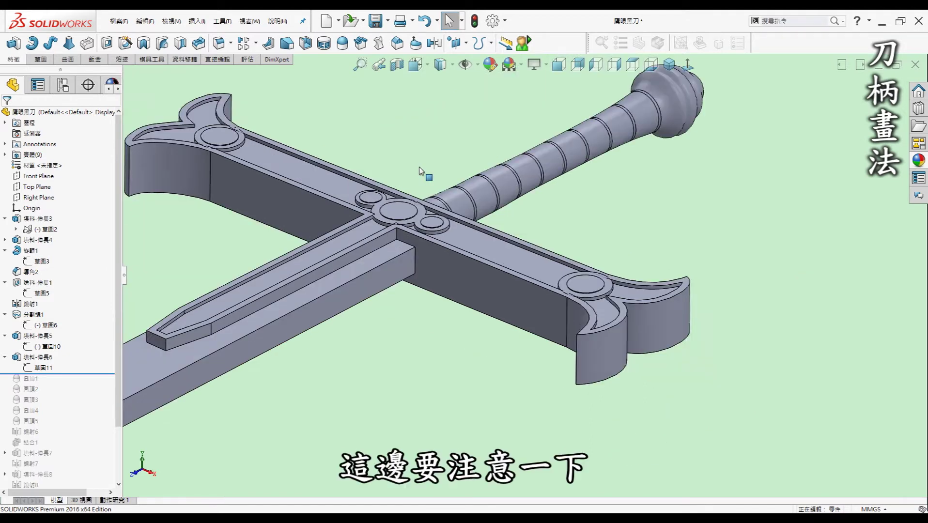
{"action": "scroll", "coordinate": [425, 174], "scroll_direction": "up", "scroll_amount": 3}
{"action": "scroll", "coordinate": [425, 174], "scroll_direction": "up", "scroll_amount": 2}
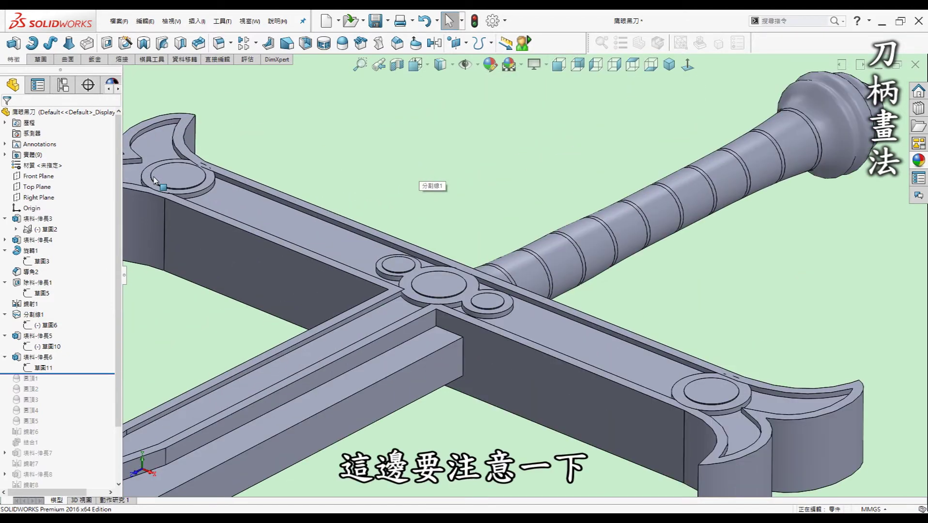
- Review the Solid Bodies folder, identifying 分割線1 and the separate 填料-伸長5/6 disc bodies
{"action": "left_click", "coordinate": [6, 155]}
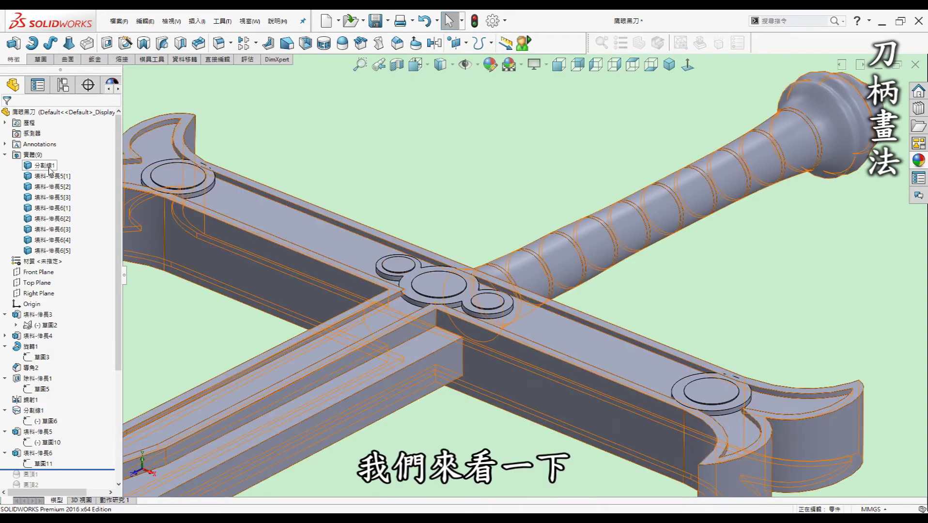
{"action": "left_click", "coordinate": [43, 166]}
{"action": "key", "text": "f"}
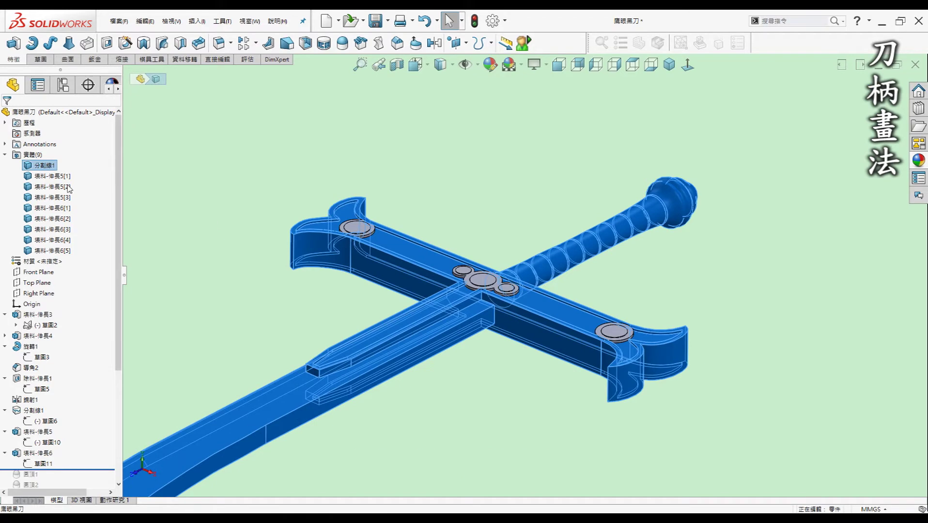
{"action": "left_click", "coordinate": [51, 176]}
{"action": "left_click", "coordinate": [51, 186], "text": "ctrl"}
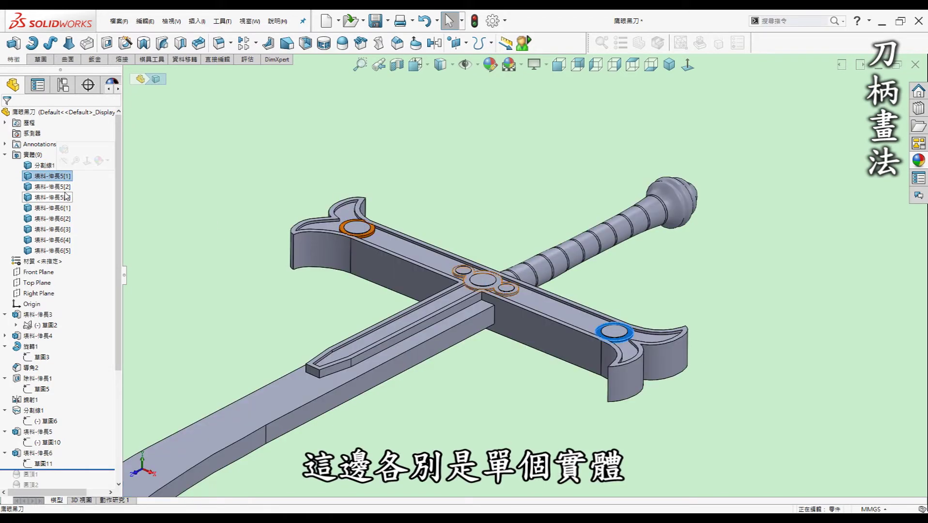
{"action": "left_click", "coordinate": [66, 198]}
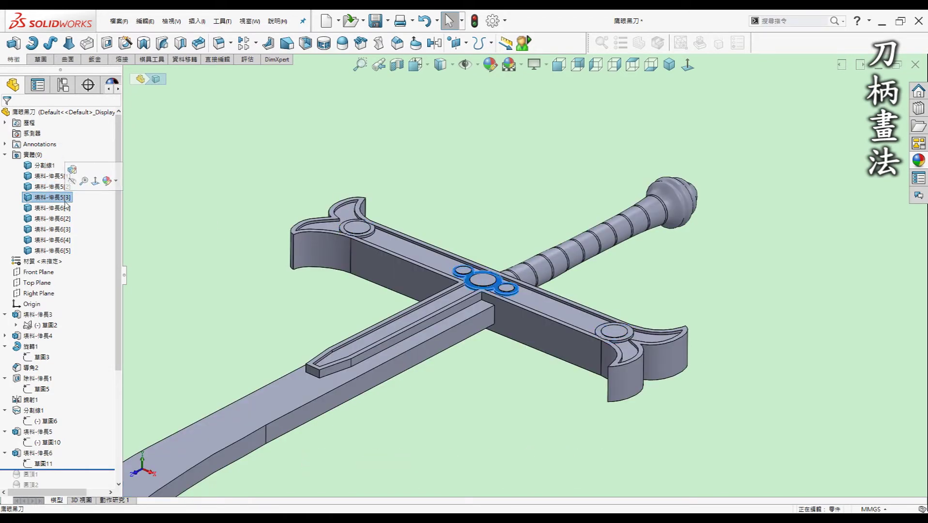
{"action": "left_click", "coordinate": [53, 240]}
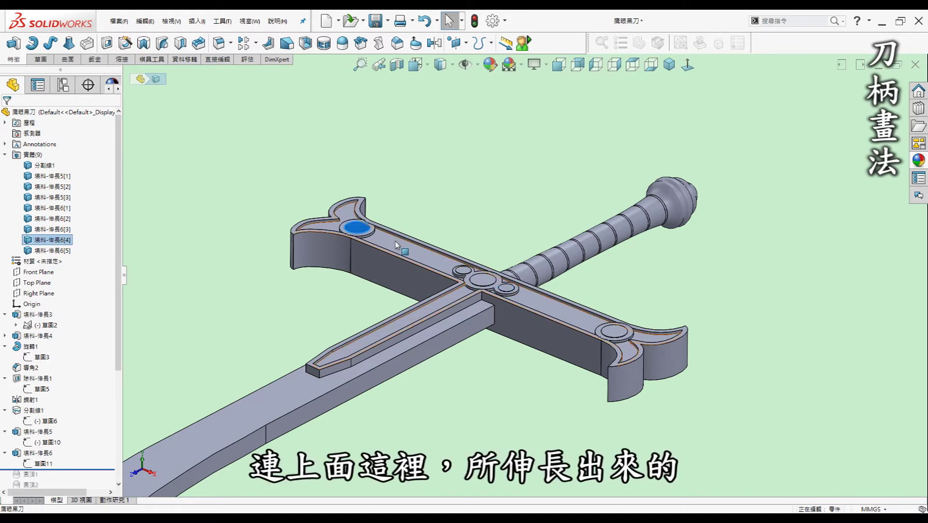
- Clear the pad face selection and collapse the Solid Bodies folder
{"action": "scroll", "coordinate": [442, 260], "scroll_direction": "down", "scroll_amount": 2}
{"action": "scroll", "coordinate": [436, 250], "scroll_direction": "down", "scroll_amount": 2}
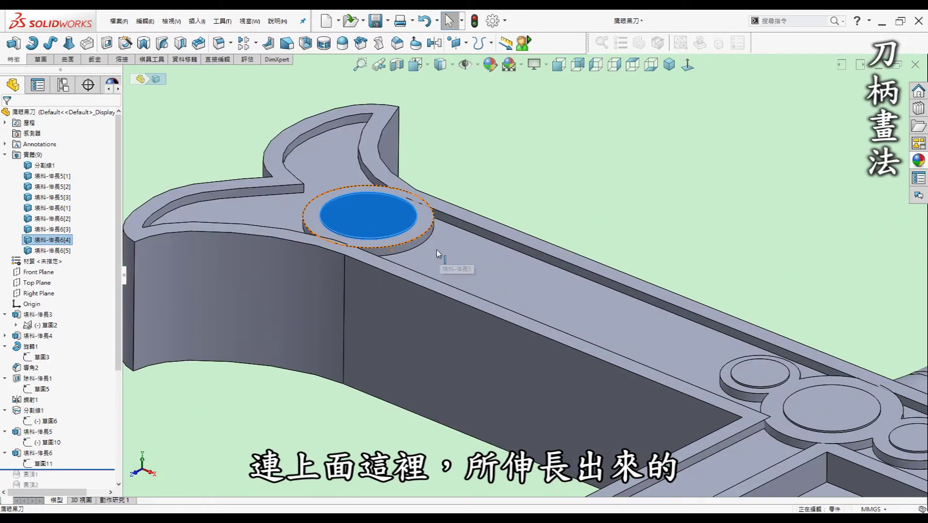
{"action": "left_click", "coordinate": [546, 201]}
{"action": "scroll", "coordinate": [484, 257], "scroll_direction": "up", "scroll_amount": 3}
{"action": "scroll", "coordinate": [674, 234], "scroll_direction": "up", "scroll_amount": 1}
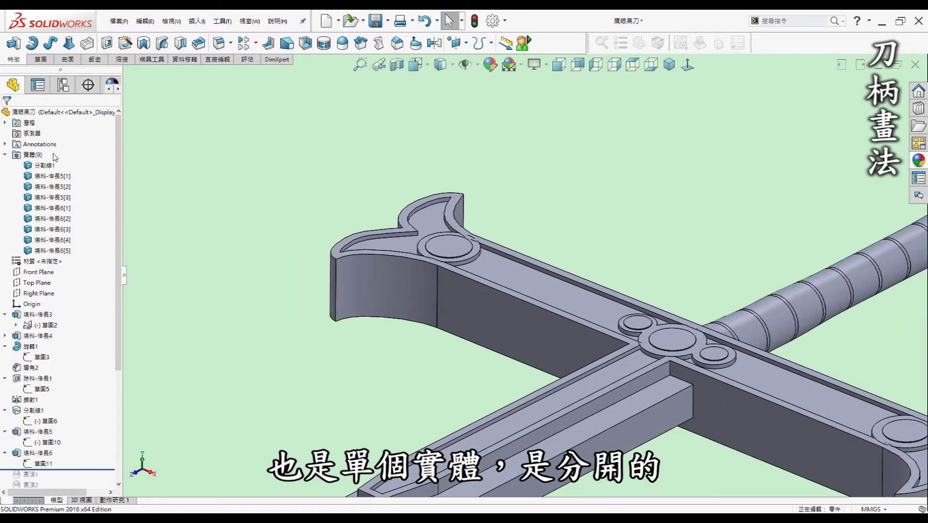
{"action": "scroll", "coordinate": [728, 304], "scroll_direction": "up", "scroll_amount": 3}
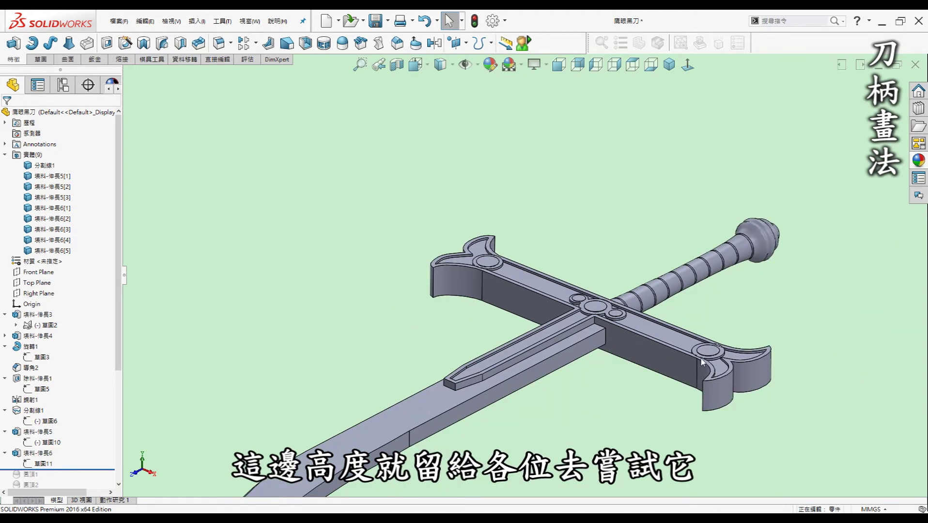
{"action": "scroll", "coordinate": [702, 348], "scroll_direction": "down", "scroll_amount": 4}
{"action": "double_click", "coordinate": [14, 155]}
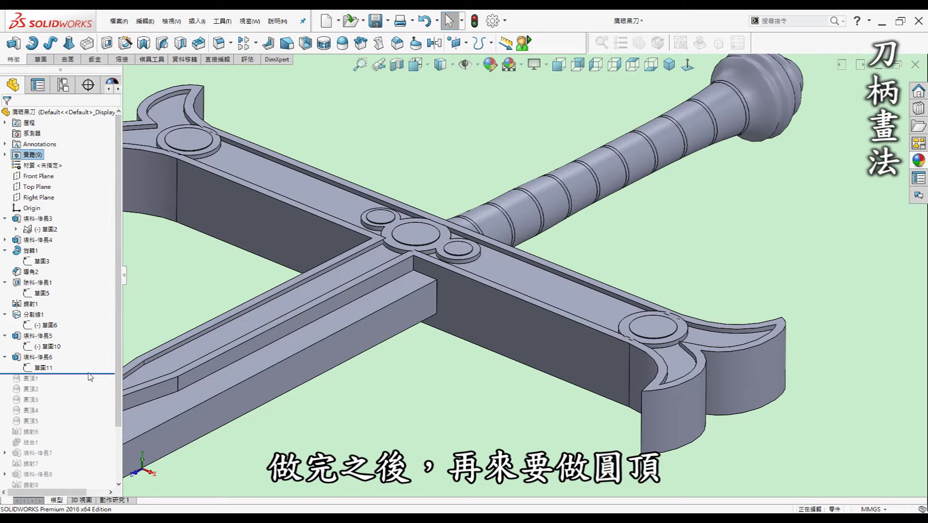
- Restore Dome1 on the left pad and list Dome among the Customize Features commands
{"action": "left_click_drag", "start_coordinate": [92, 379], "coordinate": [92, 384]}
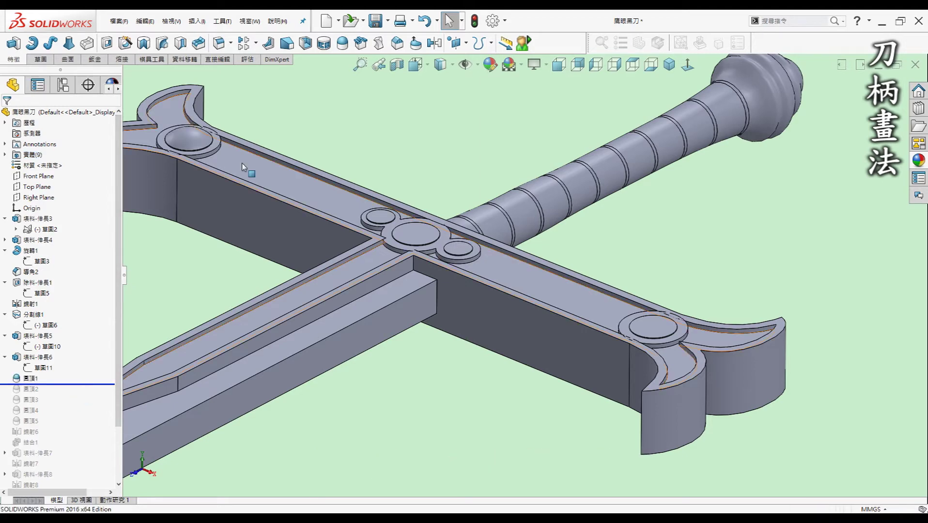
{"action": "scroll", "coordinate": [242, 169], "scroll_direction": "up", "scroll_amount": 3}
{"action": "scroll", "coordinate": [242, 172], "scroll_direction": "down", "scroll_amount": 5}
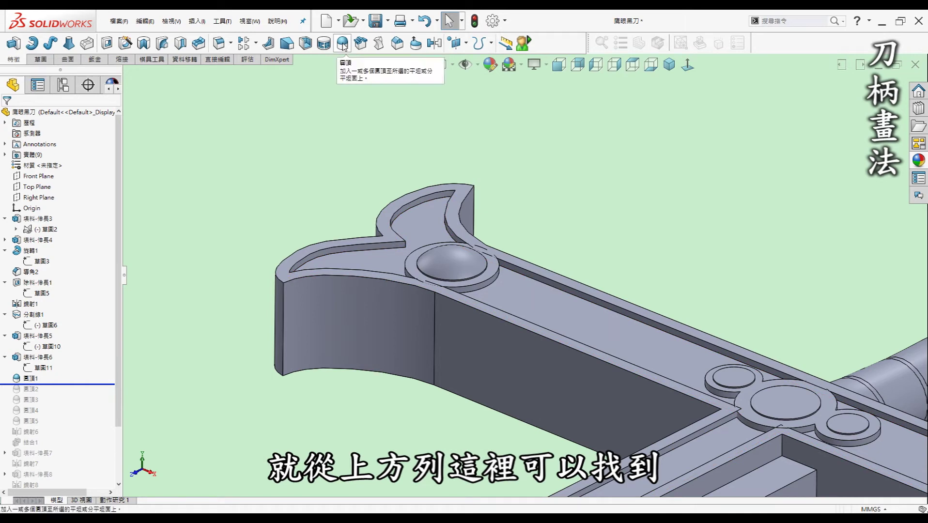
{"action": "left_click", "coordinate": [226, 25]}
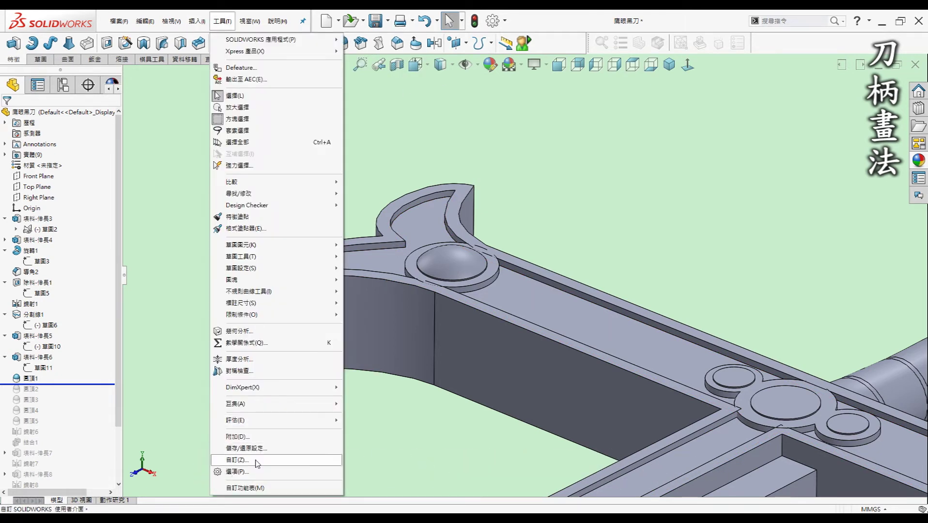
{"action": "left_click", "coordinate": [259, 462]}
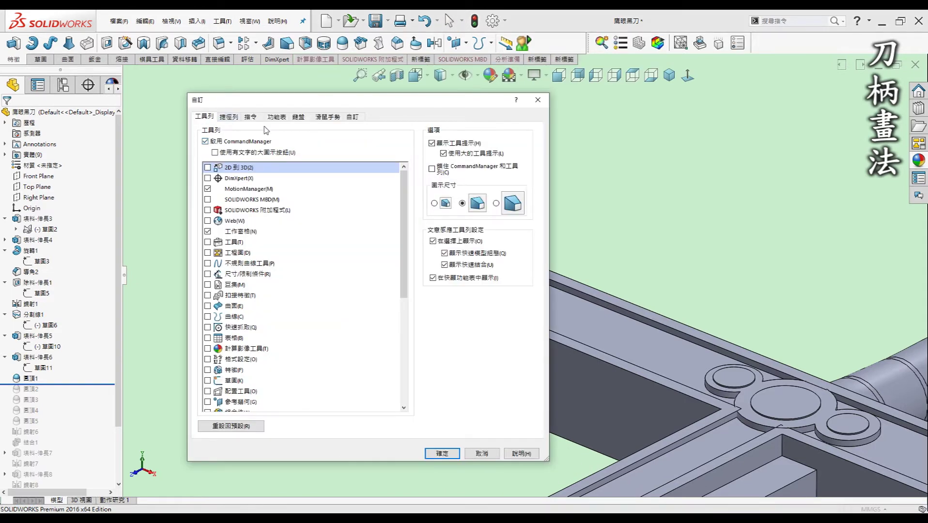
{"action": "left_click", "coordinate": [252, 118]}
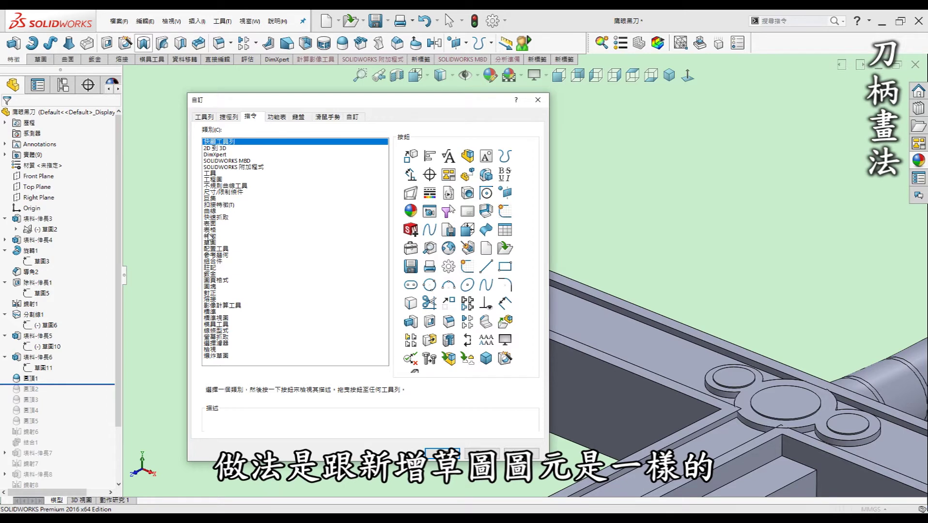
{"action": "left_click", "coordinate": [209, 237]}
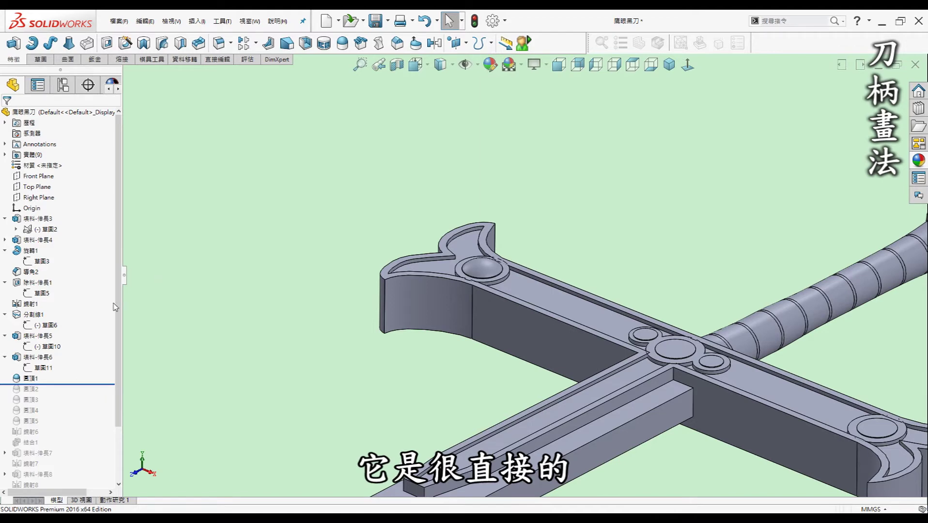
- Roll forward through Dome5 to dome all five crossguard pads
{"action": "scroll", "coordinate": [468, 243], "scroll_direction": "up", "scroll_amount": 2}
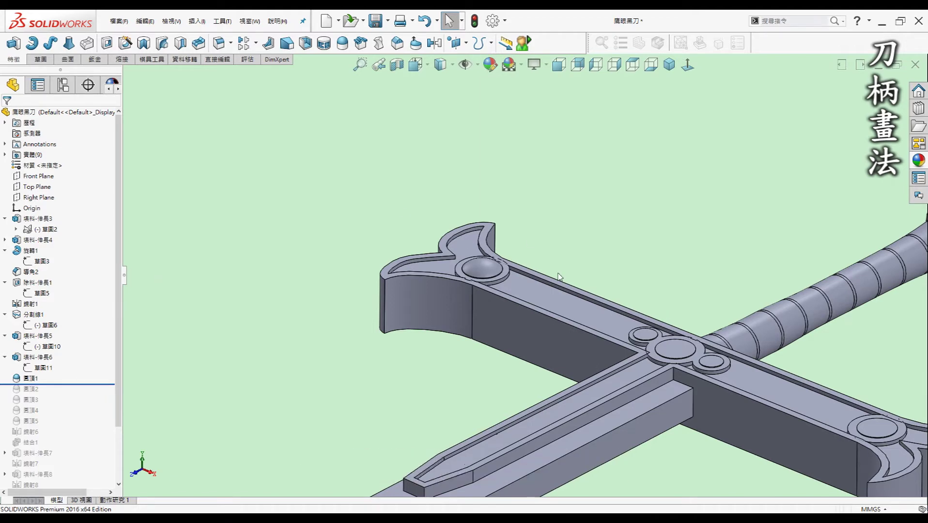
{"action": "scroll", "coordinate": [616, 268], "scroll_direction": "up", "scroll_amount": 3}
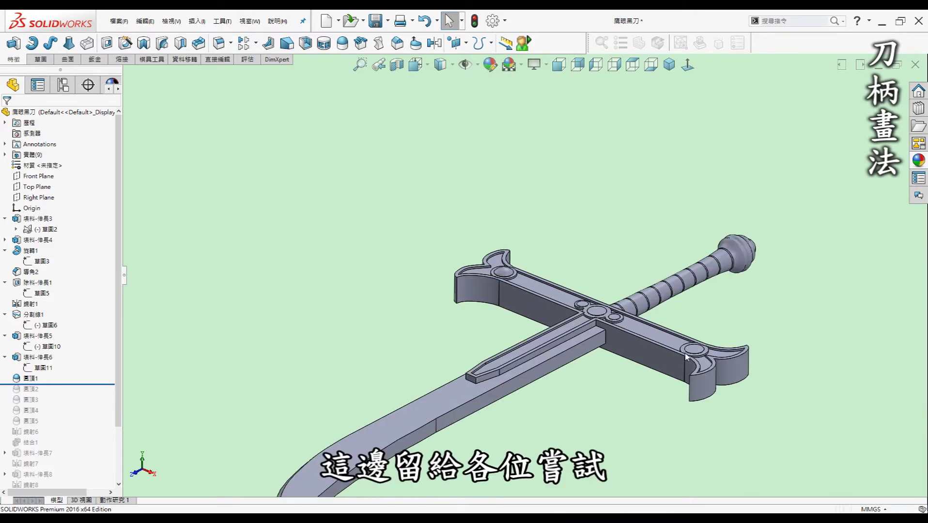
{"action": "scroll", "coordinate": [690, 349], "scroll_direction": "down", "scroll_amount": 1}
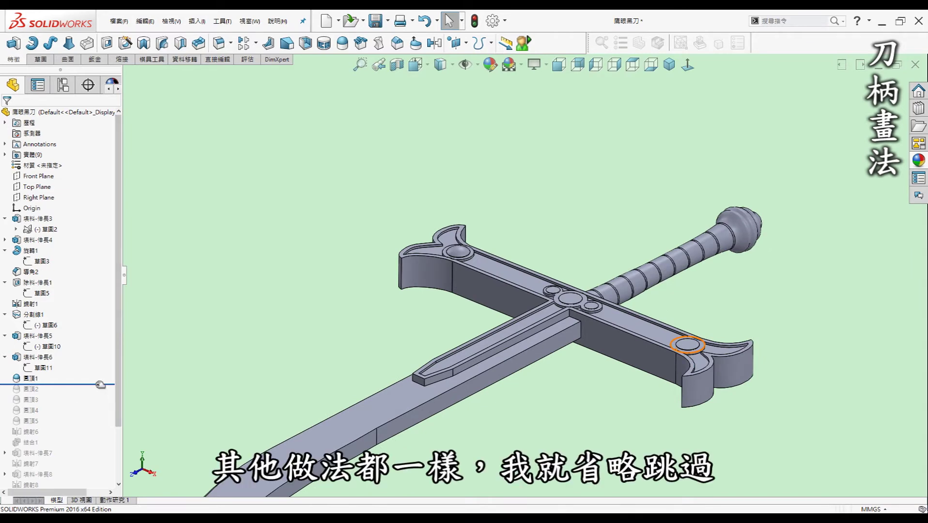
{"action": "left_click_drag", "start_coordinate": [99, 384], "coordinate": [81, 427]}
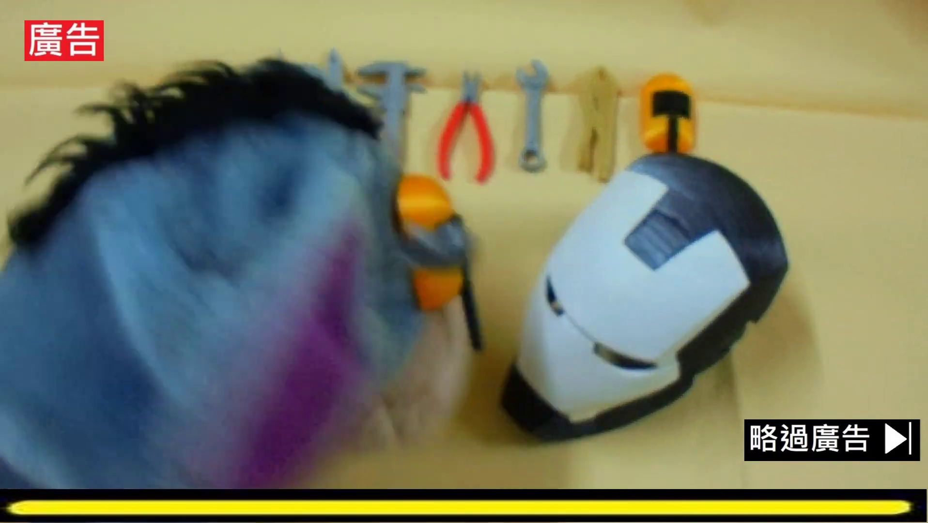
{"action": "scroll", "coordinate": [540, 286], "scroll_direction": "down", "scroll_amount": 4}
{"action": "scroll", "coordinate": [529, 287], "scroll_direction": "up", "scroll_amount": 2}
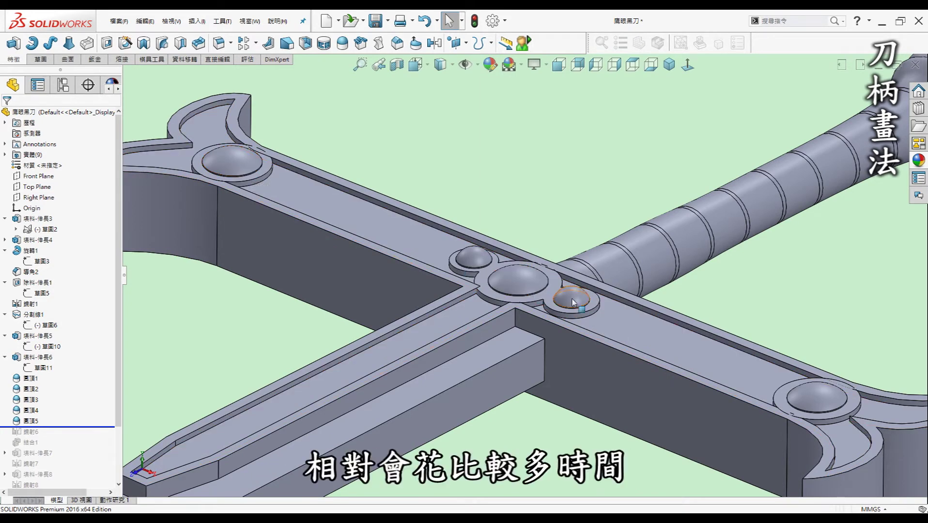
- Roll the history forward through Mirror6 and Combine1, then orbit the merged sword
{"action": "scroll", "coordinate": [678, 315], "scroll_direction": "up", "scroll_amount": 3}
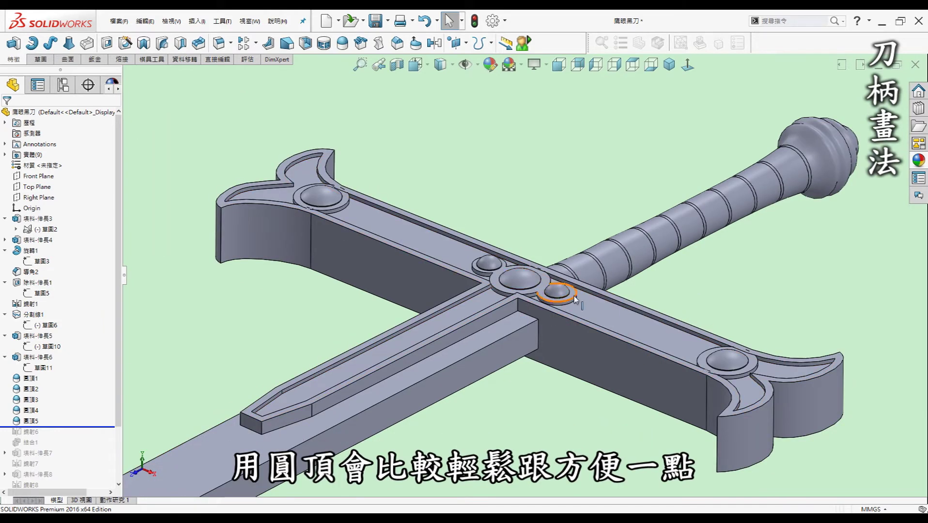
{"action": "scroll", "coordinate": [518, 294], "scroll_direction": "up", "scroll_amount": 2}
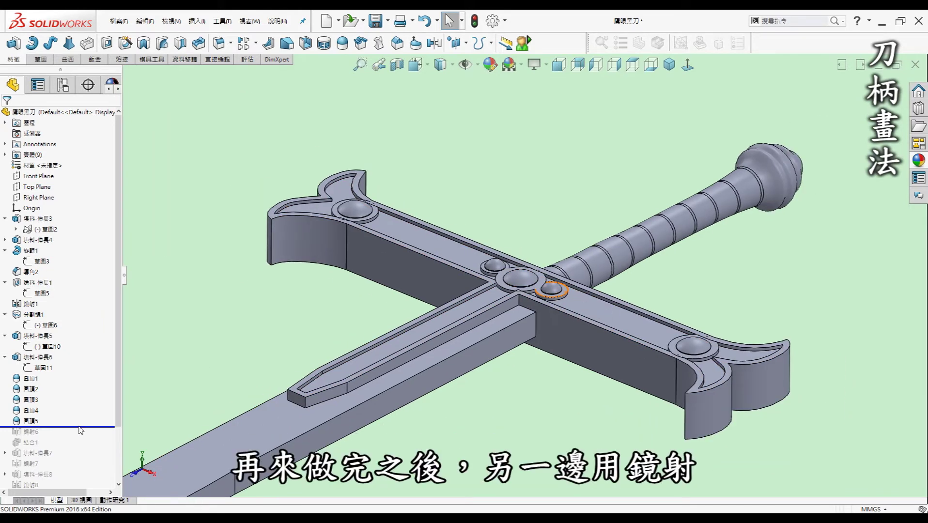
{"action": "left_click_drag", "start_coordinate": [84, 428], "coordinate": [83, 443]}
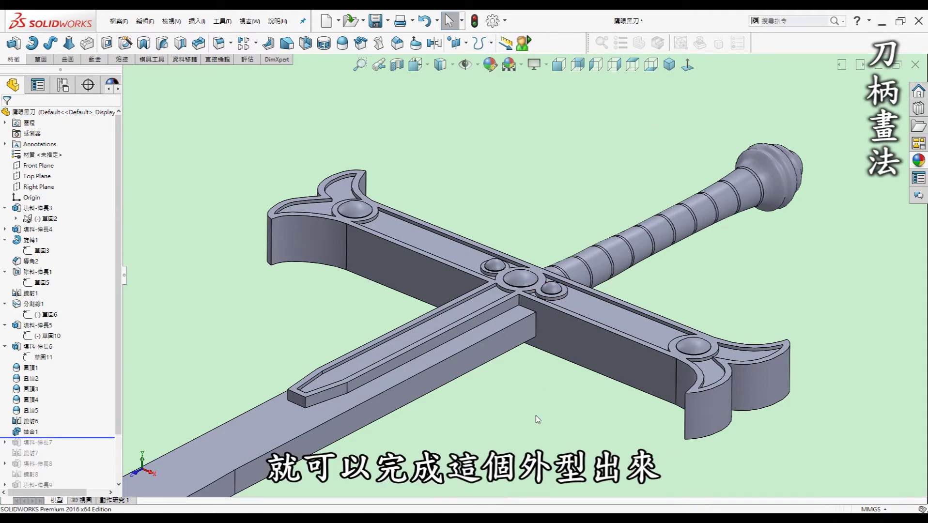
{"action": "middle_click_drag", "start_coordinate": [561, 291], "coordinate": [562, 330]}
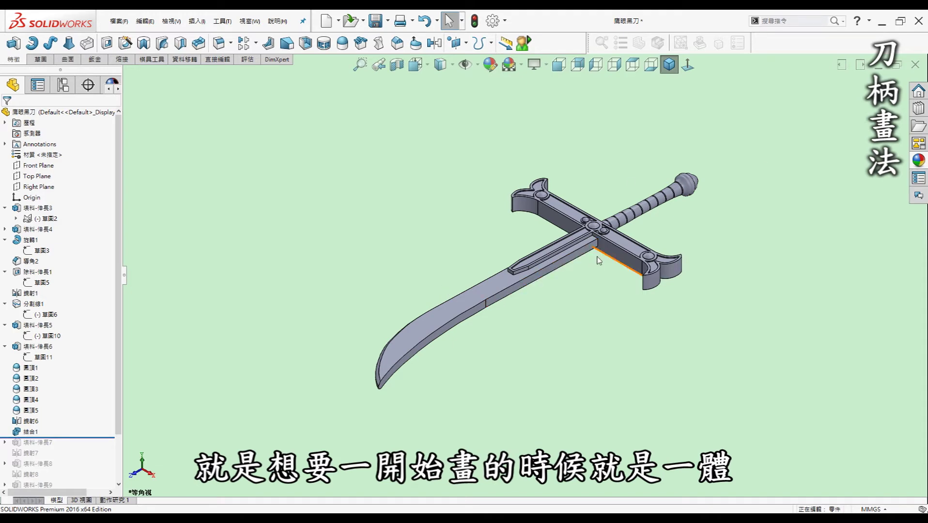
- Scroll the feature tree toward Boss-Extrude7 and zoom to fit the whole sword
{"action": "scroll", "coordinate": [598, 228], "scroll_direction": "down", "scroll_amount": 3}
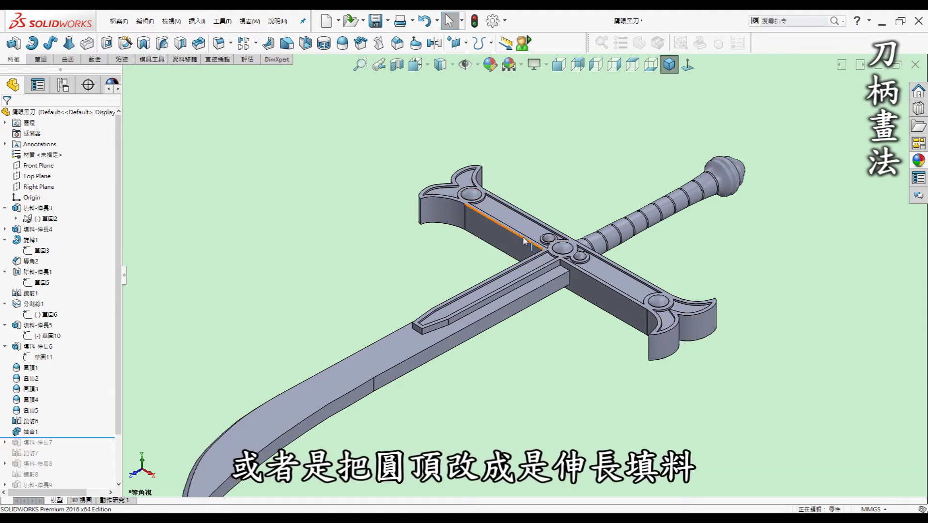
{"action": "scroll", "coordinate": [436, 247], "scroll_direction": "down", "scroll_amount": 3}
{"action": "scroll", "coordinate": [436, 248], "scroll_direction": "down", "scroll_amount": 2}
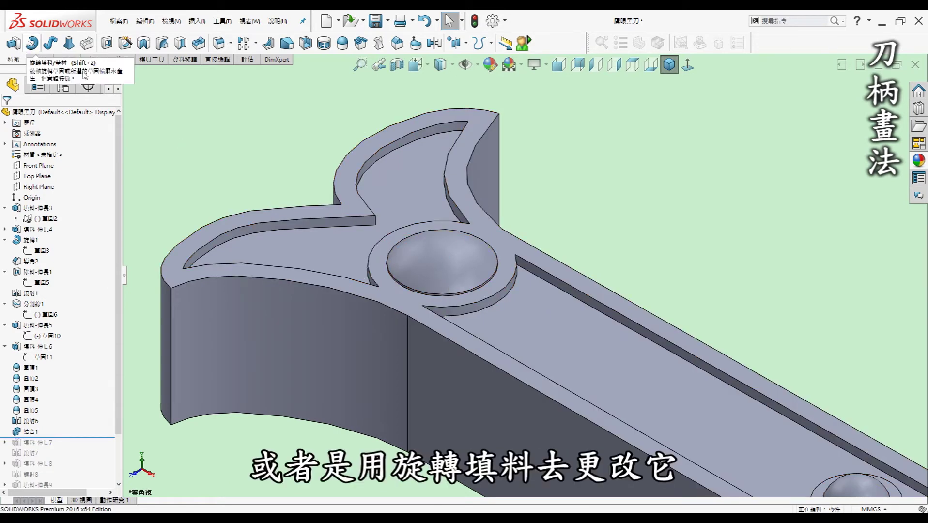
{"action": "scroll", "coordinate": [555, 208], "scroll_direction": "up", "scroll_amount": 2}
{"action": "scroll", "coordinate": [556, 208], "scroll_direction": "up", "scroll_amount": 2}
{"action": "scroll", "coordinate": [623, 301], "scroll_direction": "up", "scroll_amount": 2}
{"action": "scroll", "coordinate": [532, 315], "scroll_direction": "up", "scroll_amount": 2}
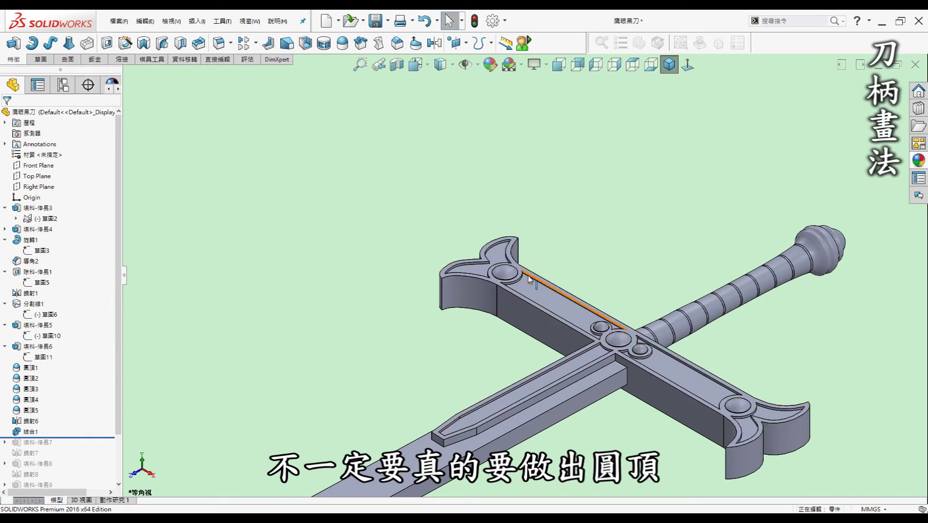
{"action": "scroll", "coordinate": [529, 276], "scroll_direction": "up", "scroll_amount": 2}
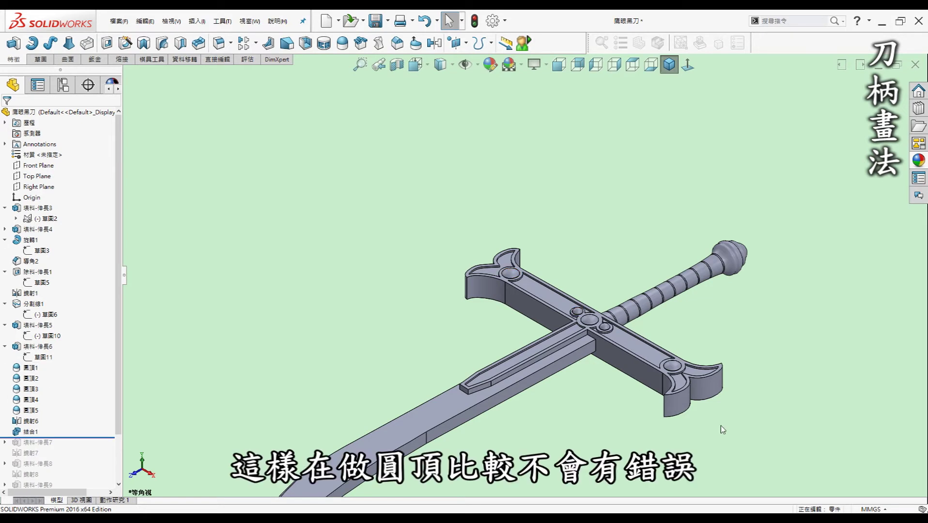
{"action": "key", "text": "f"}
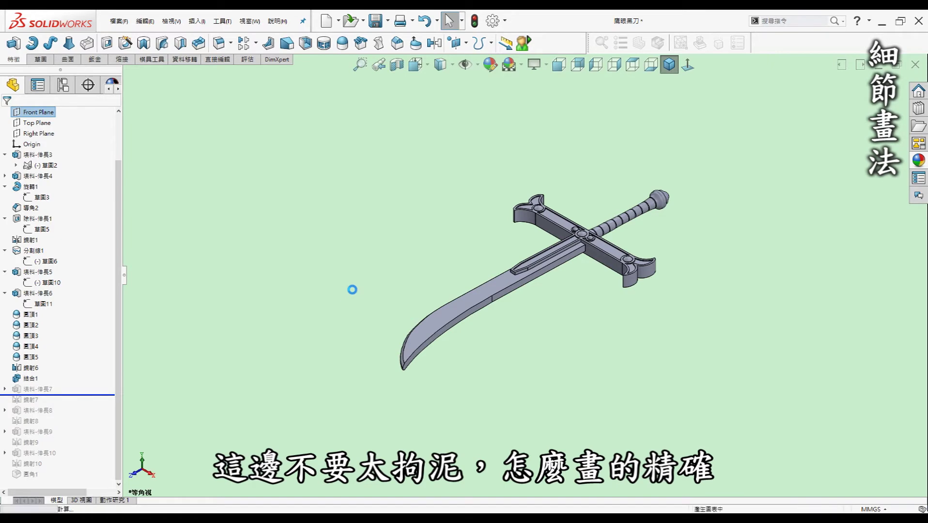
- Expand the seventh boss extrusion and view its filigree sketch face-on
{"action": "scroll", "coordinate": [543, 218], "scroll_direction": "down", "scroll_amount": 3}
{"action": "scroll", "coordinate": [544, 218], "scroll_direction": "down", "scroll_amount": 3}
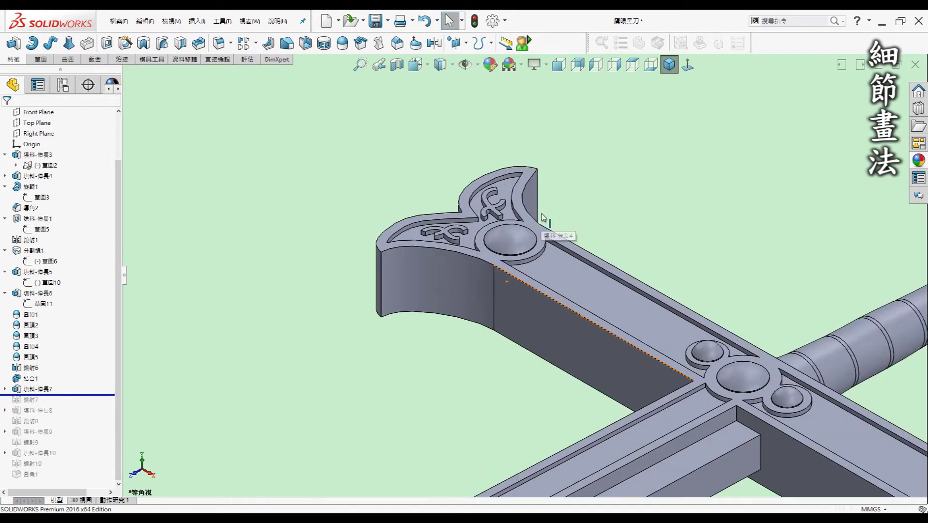
{"action": "scroll", "coordinate": [544, 218], "scroll_direction": "down", "scroll_amount": 2}
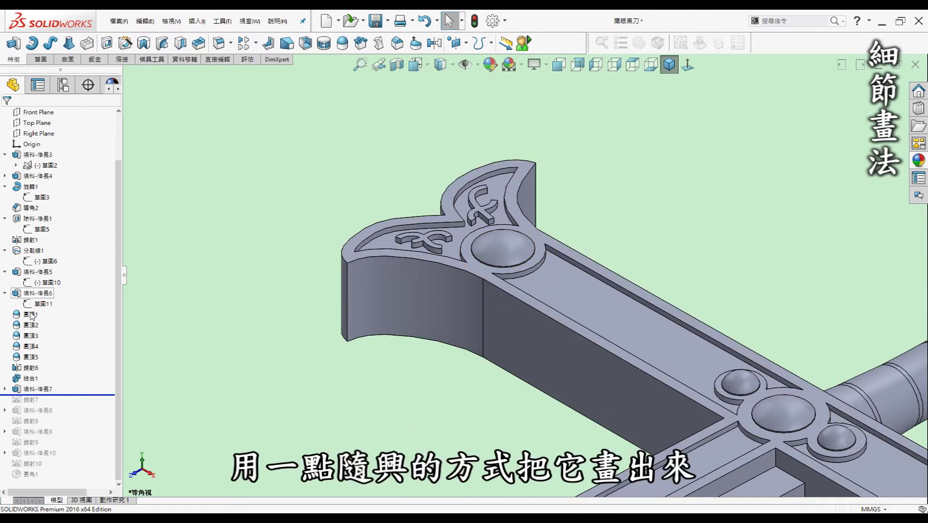
{"action": "left_click", "coordinate": [5, 389]}
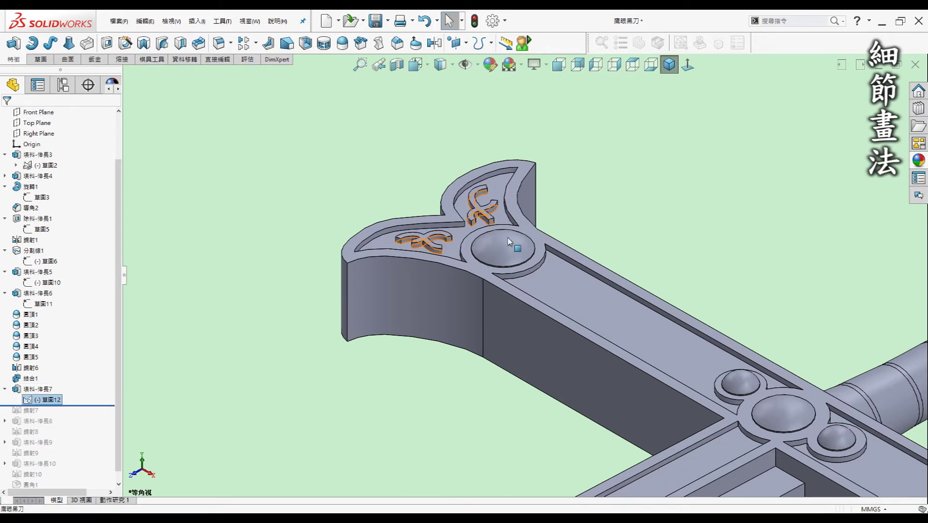
{"action": "left_click", "coordinate": [696, 65]}
{"action": "scroll", "coordinate": [533, 233], "scroll_direction": "down", "scroll_amount": 3}
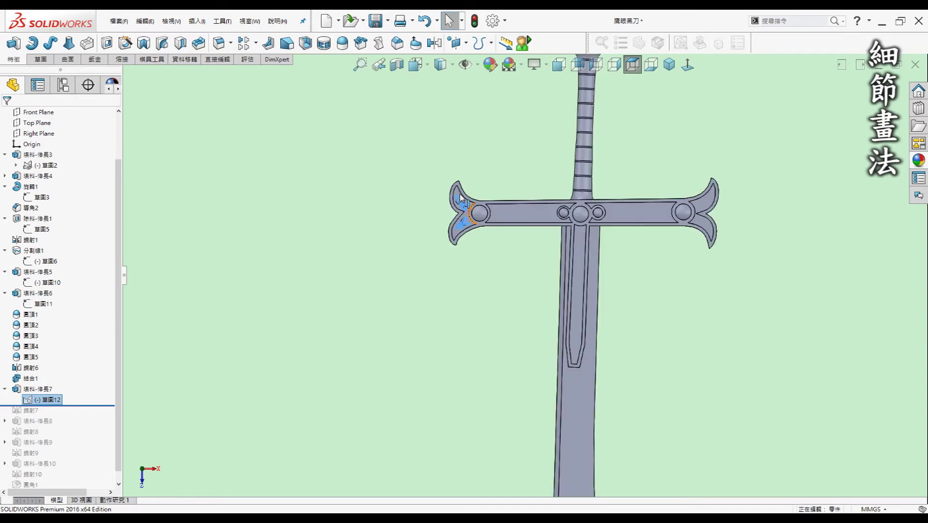
{"action": "scroll", "coordinate": [510, 243], "scroll_direction": "down", "scroll_amount": 3}
{"action": "scroll", "coordinate": [510, 244], "scroll_direction": "down", "scroll_amount": 4}
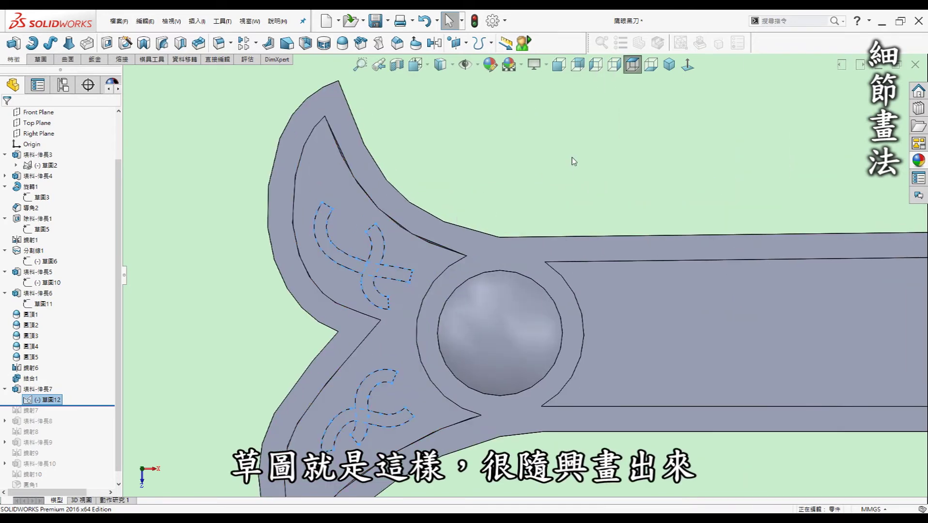
- Return to isometric and inspect the recessed face, rim and floor on the guard end
{"action": "left_click", "coordinate": [669, 65]}
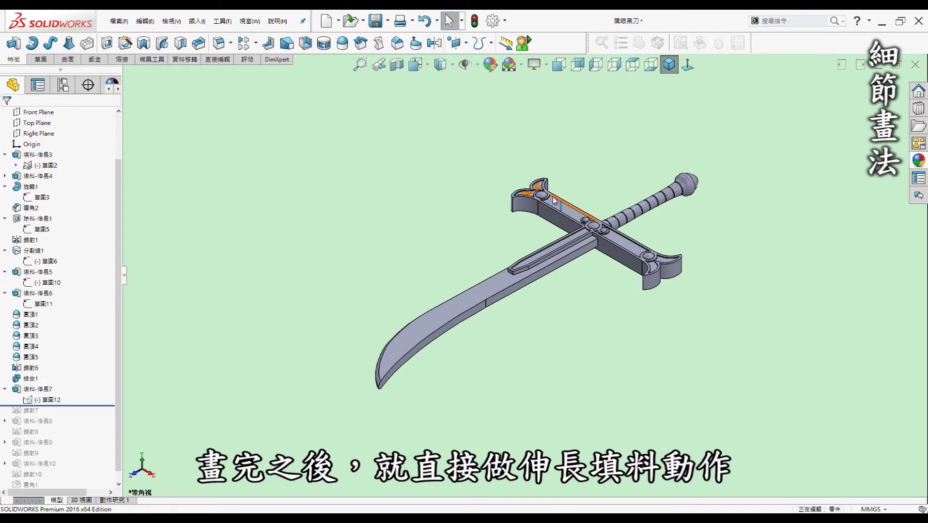
{"action": "scroll", "coordinate": [554, 200], "scroll_direction": "down", "scroll_amount": 5}
{"action": "scroll", "coordinate": [553, 218], "scroll_direction": "down", "scroll_amount": 5}
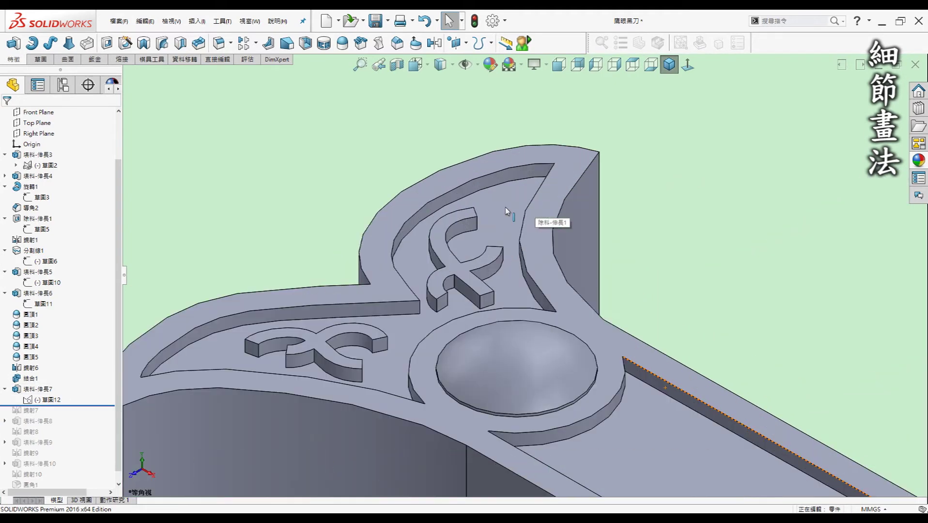
{"action": "left_click", "coordinate": [410, 326]}
{"action": "left_click", "coordinate": [388, 294]}
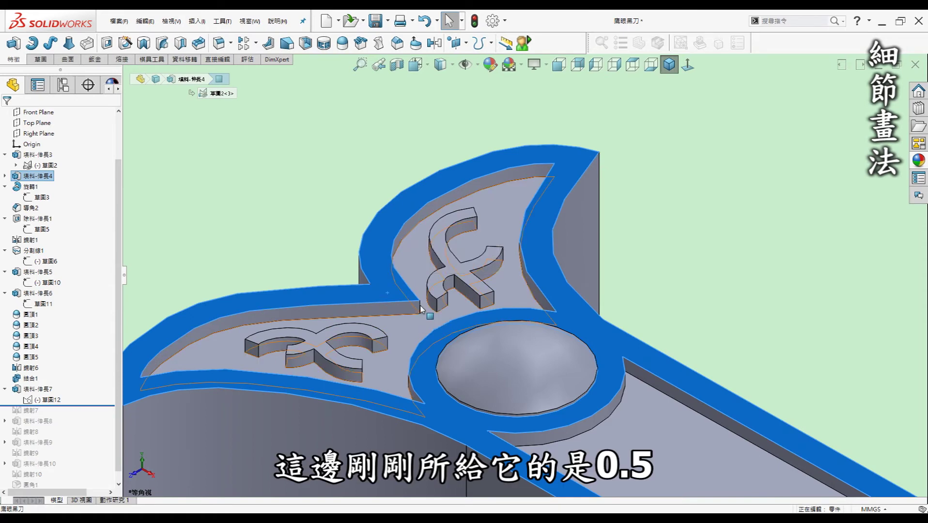
{"action": "left_click", "coordinate": [420, 314]}
{"action": "key", "text": "Escape"}
- Roll forward past 鏡射7 and 填料-伸長8 to restore the mirrored and guard-end filigree
{"action": "scroll", "coordinate": [521, 273], "scroll_direction": "up", "scroll_amount": 5}
{"action": "scroll", "coordinate": [678, 376], "scroll_direction": "up", "scroll_amount": 4}
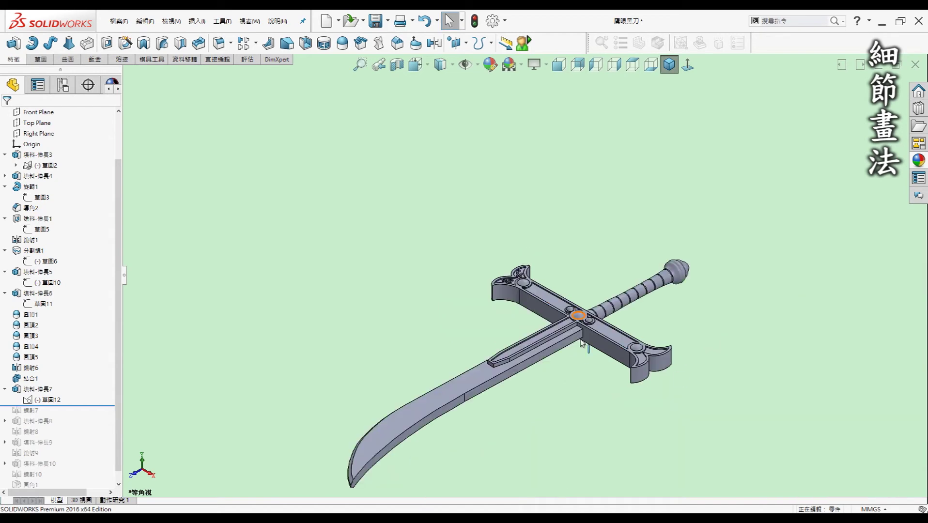
{"action": "scroll", "coordinate": [552, 318], "scroll_direction": "down", "scroll_amount": 2}
{"action": "left_click_drag", "start_coordinate": [99, 406], "coordinate": [99, 416]}
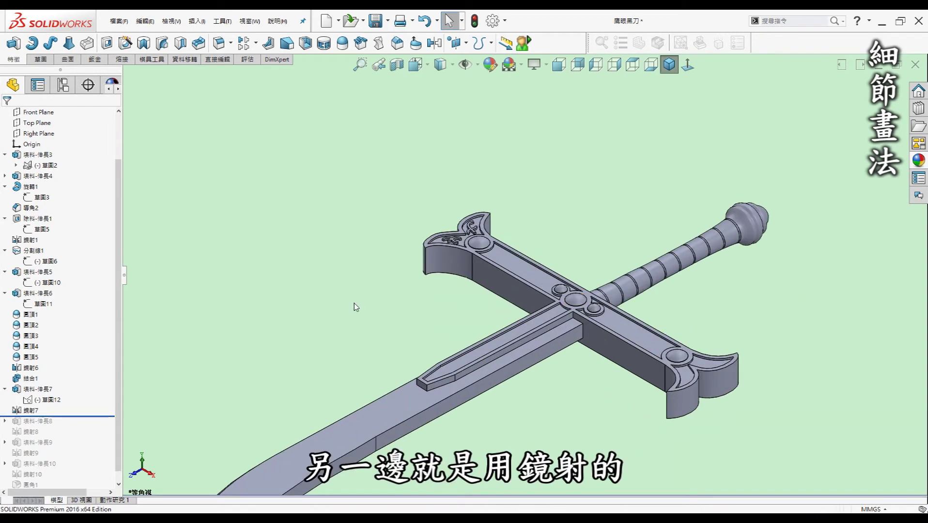
{"action": "key", "text": "shift+Left"}
{"action": "key", "text": "ctrl+7"}
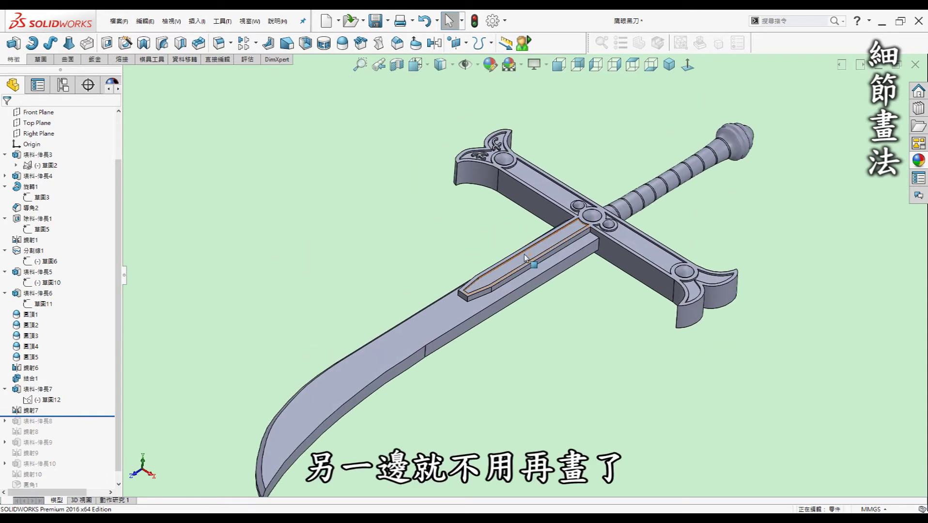
{"action": "scroll", "coordinate": [62, 439], "scroll_direction": "down", "scroll_amount": 1}
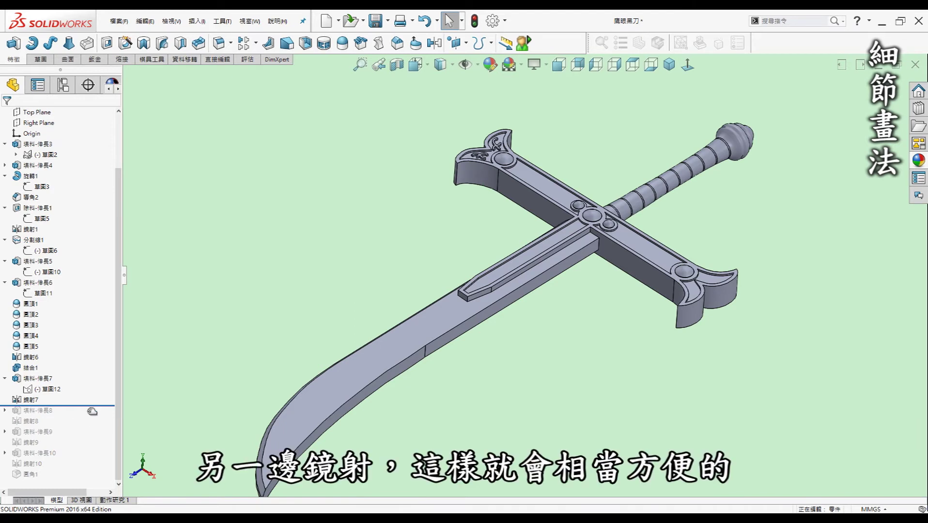
{"action": "left_click_drag", "start_coordinate": [92, 411], "coordinate": [92, 417]}
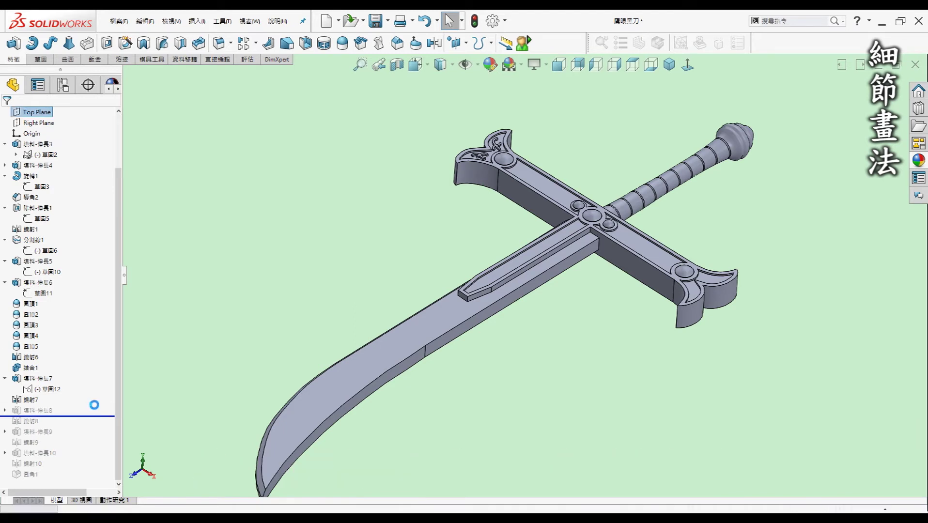
{"action": "scroll", "coordinate": [699, 282], "scroll_direction": "down", "scroll_amount": 3}
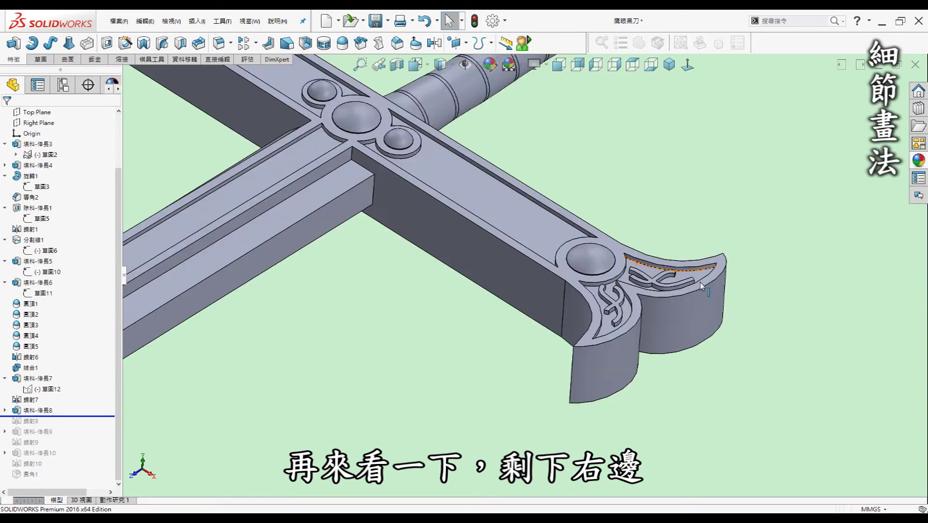
- Roll forward past 鏡射8 to mirror the end filigree, briefly showing the Sketch tools
{"action": "scroll", "coordinate": [630, 296], "scroll_direction": "down", "scroll_amount": 2}
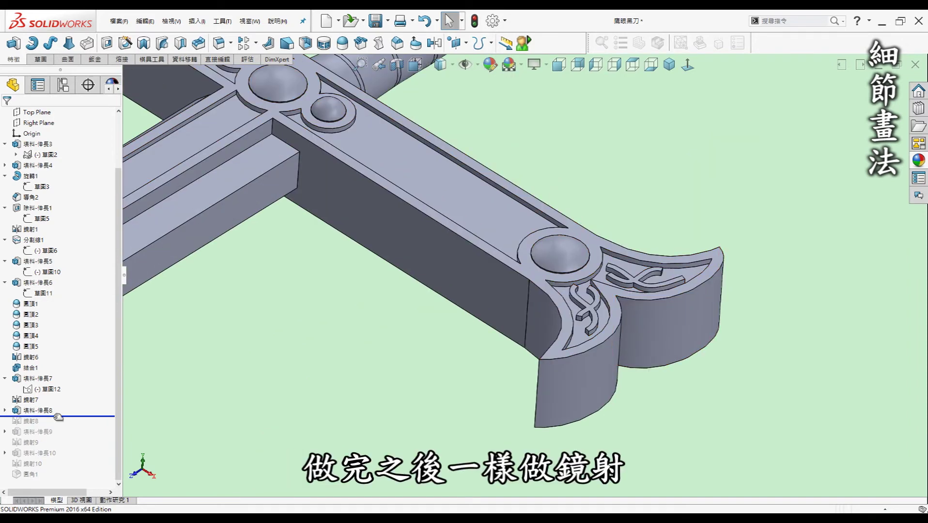
{"action": "left_click_drag", "start_coordinate": [58, 416], "coordinate": [57, 427]}
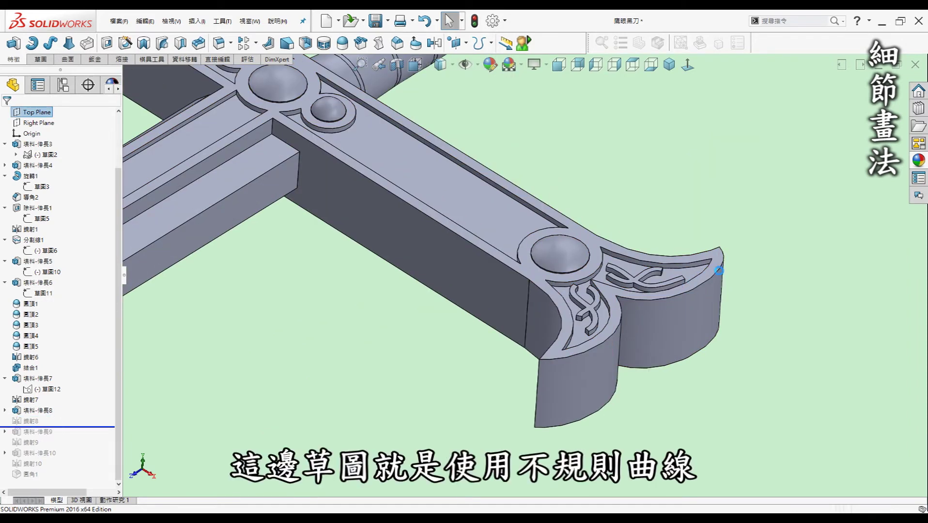
{"action": "left_click", "coordinate": [46, 60]}
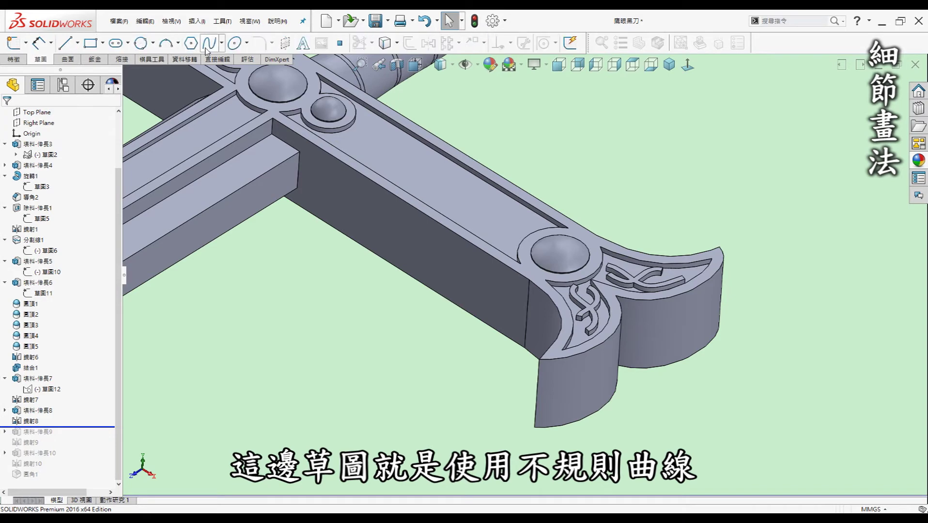
{"action": "left_click", "coordinate": [13, 60]}
- Roll forward past 填料-伸長9 to add scrollwork relief along the crossguard arms
{"action": "scroll", "coordinate": [558, 182], "scroll_direction": "up", "scroll_amount": 5}
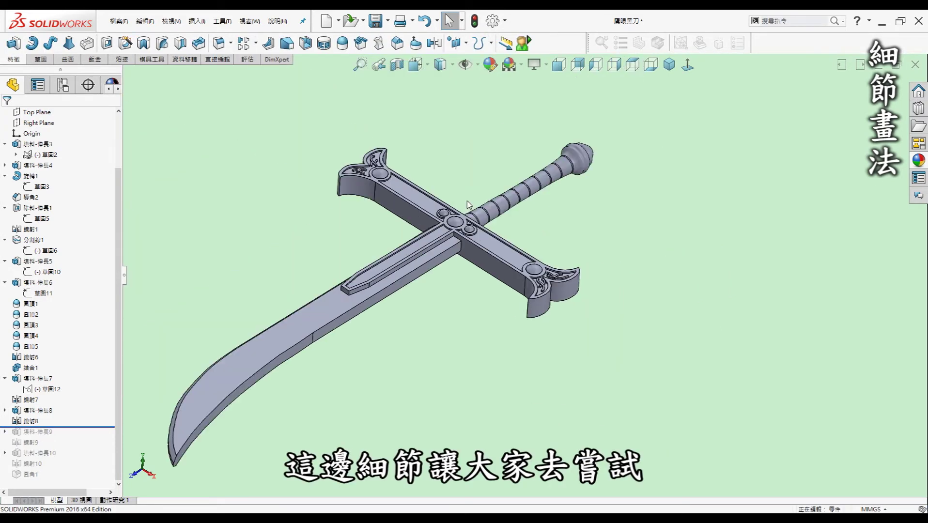
{"action": "scroll", "coordinate": [417, 215], "scroll_direction": "down", "scroll_amount": 2}
{"action": "scroll", "coordinate": [368, 227], "scroll_direction": "down", "scroll_amount": 2}
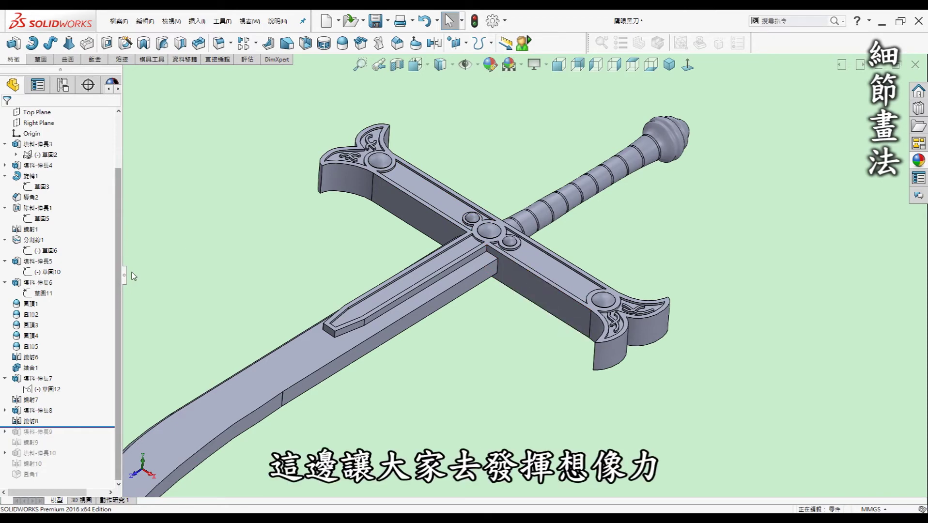
{"action": "scroll", "coordinate": [511, 316], "scroll_direction": "up", "scroll_amount": 2}
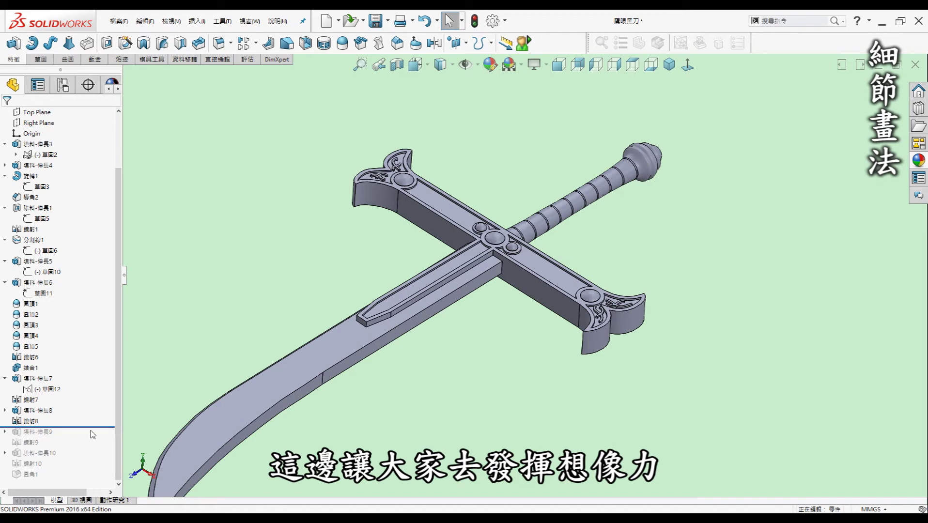
{"action": "left_click_drag", "start_coordinate": [94, 436], "coordinate": [94, 438]}
{"action": "scroll", "coordinate": [459, 213], "scroll_direction": "down", "scroll_amount": 3}
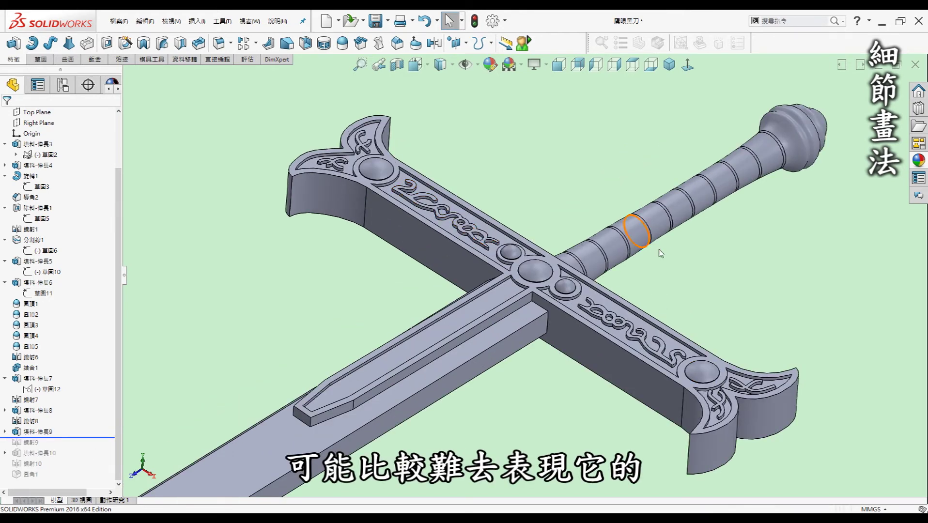
{"action": "scroll", "coordinate": [450, 211], "scroll_direction": "down", "scroll_amount": 3}
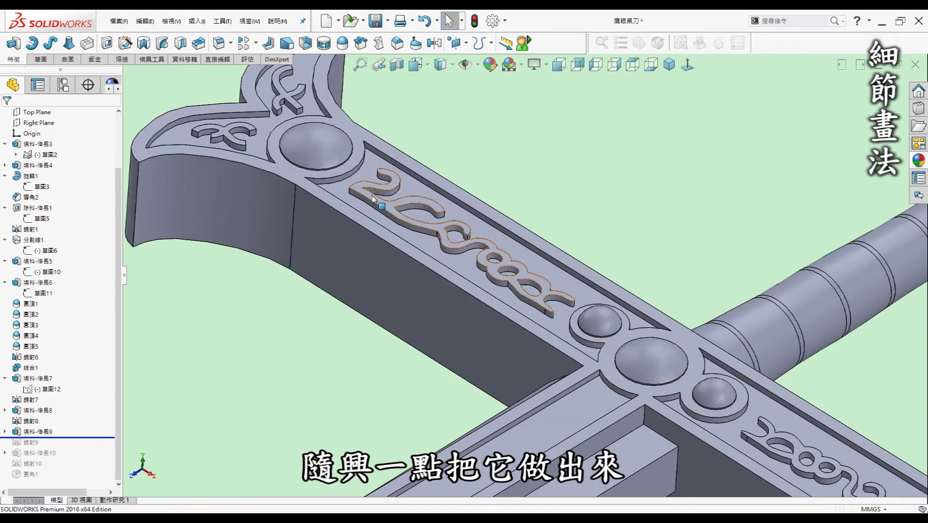
{"action": "scroll", "coordinate": [391, 185], "scroll_direction": "down", "scroll_amount": 2}
{"action": "scroll", "coordinate": [402, 204], "scroll_direction": "down", "scroll_amount": 2}
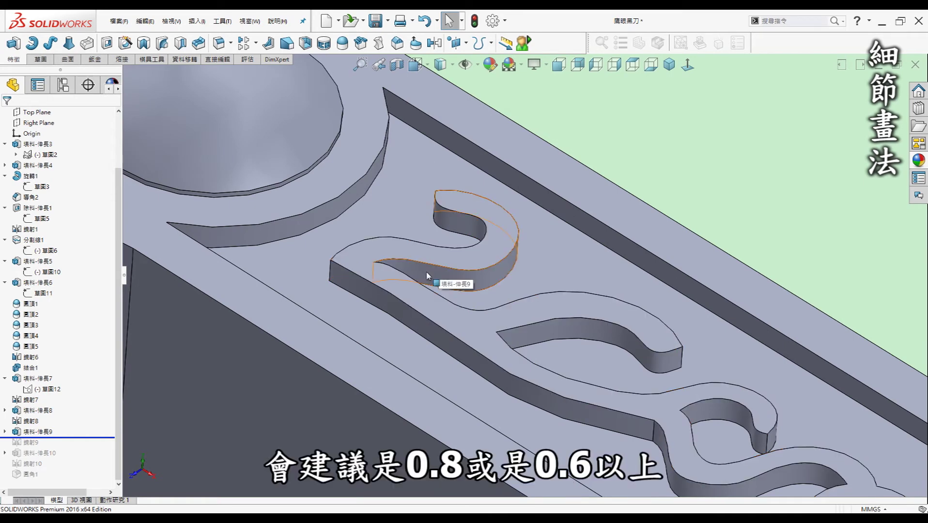
{"action": "scroll", "coordinate": [428, 275], "scroll_direction": "up", "scroll_amount": 3}
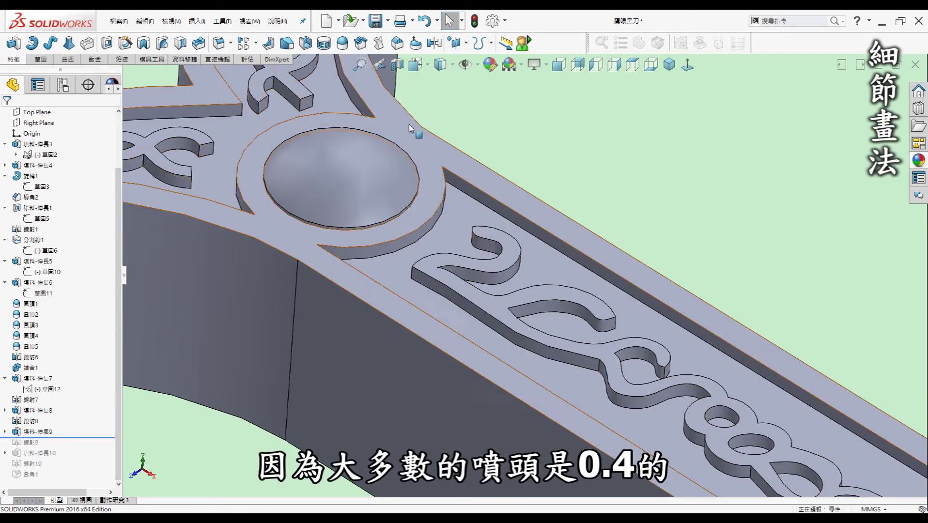
{"action": "left_click", "coordinate": [211, 147]}
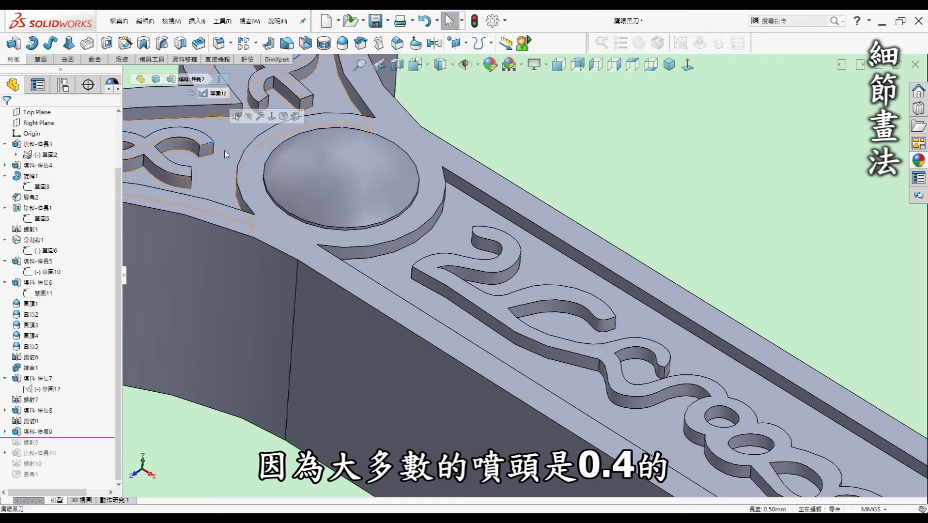
{"action": "scroll", "coordinate": [210, 185], "scroll_direction": "up", "scroll_amount": 3}
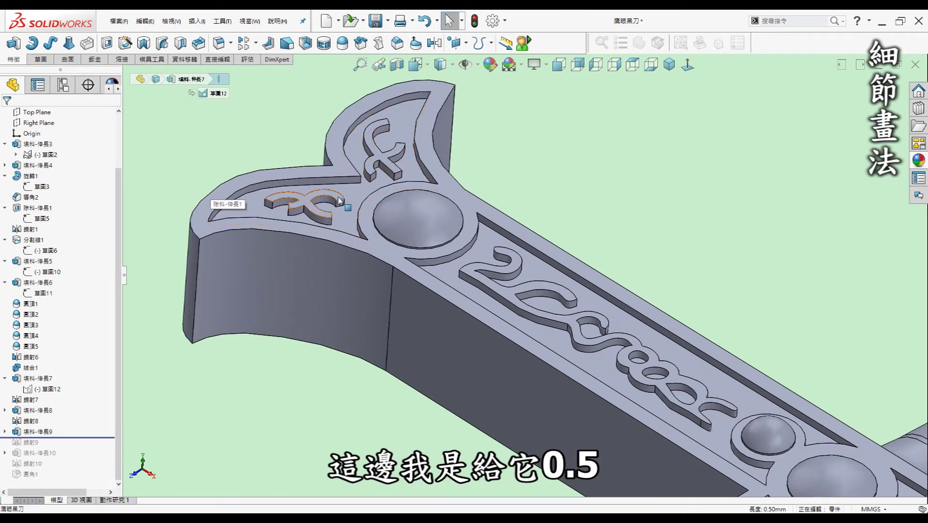
{"action": "left_click", "coordinate": [754, 239]}
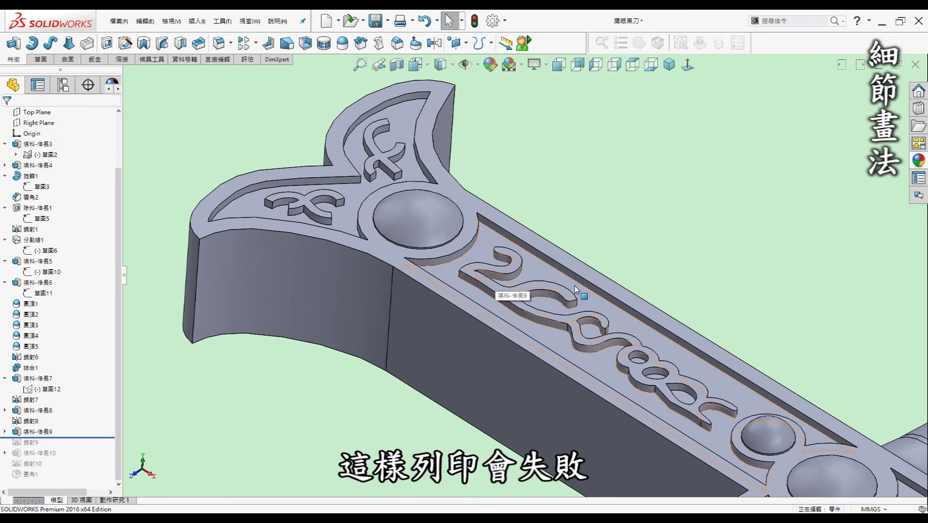
{"action": "scroll", "coordinate": [521, 280], "scroll_direction": "up", "scroll_amount": 2}
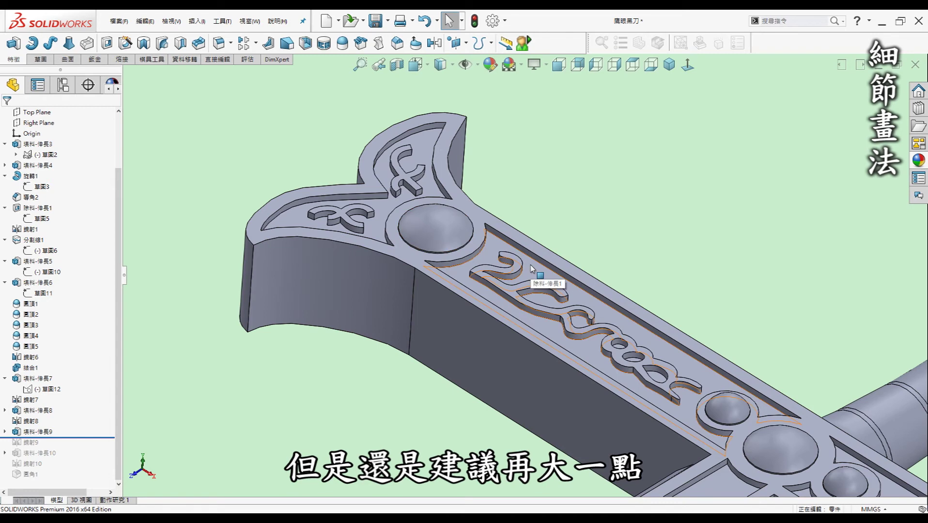
{"action": "scroll", "coordinate": [532, 267], "scroll_direction": "up", "scroll_amount": 2}
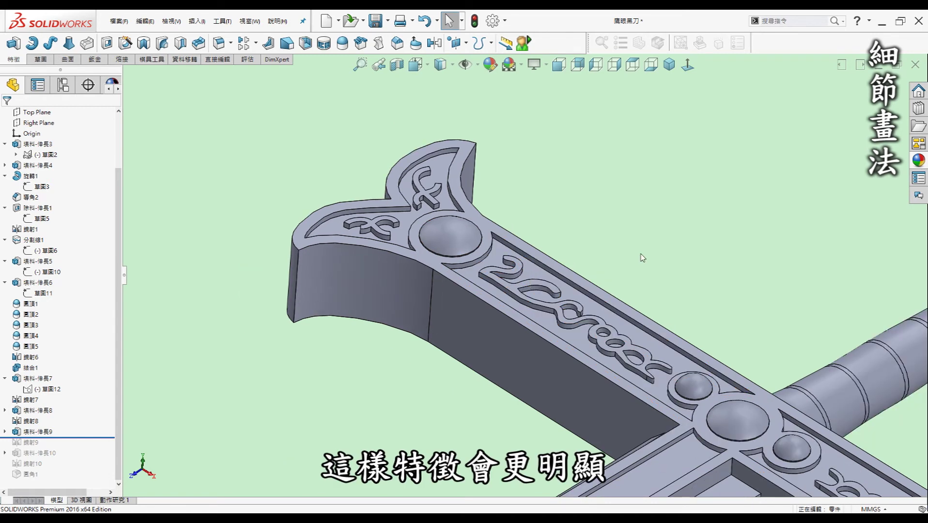
{"action": "scroll", "coordinate": [528, 271], "scroll_direction": "up", "scroll_amount": 3}
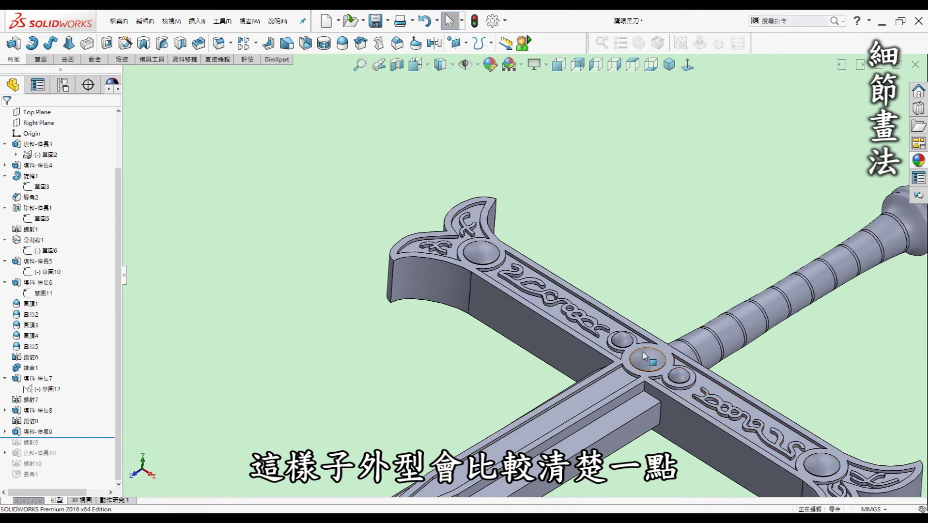
{"action": "scroll", "coordinate": [526, 283], "scroll_direction": "up", "scroll_amount": 1}
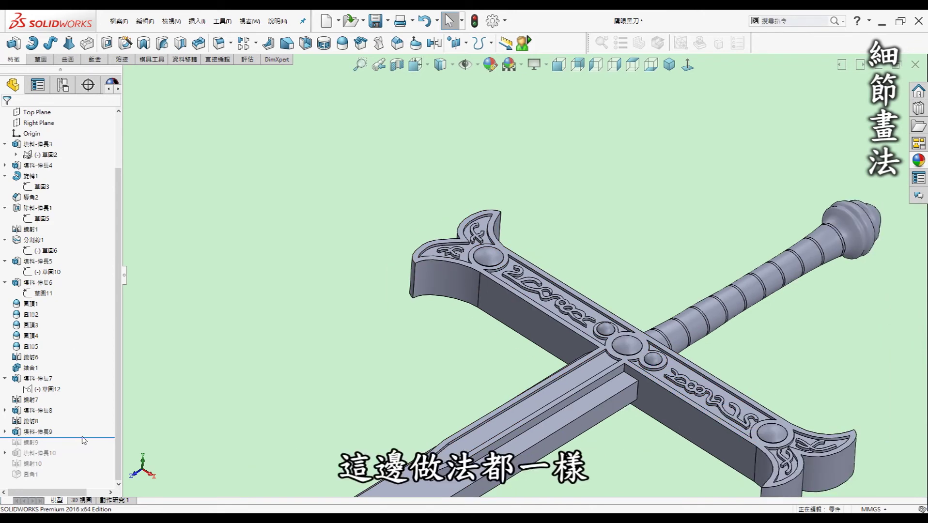
{"action": "left_click_drag", "start_coordinate": [86, 437], "coordinate": [83, 458]}
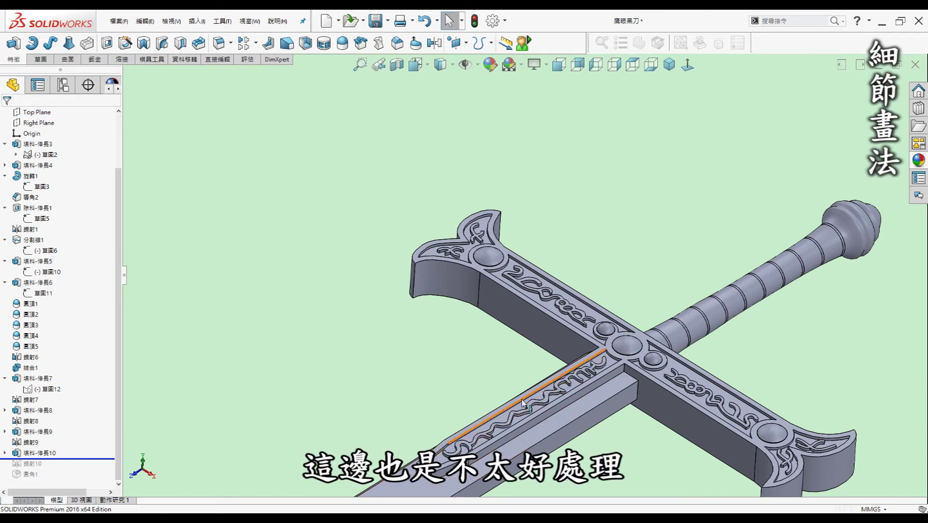
{"action": "scroll", "coordinate": [523, 402], "scroll_direction": "down", "scroll_amount": 4}
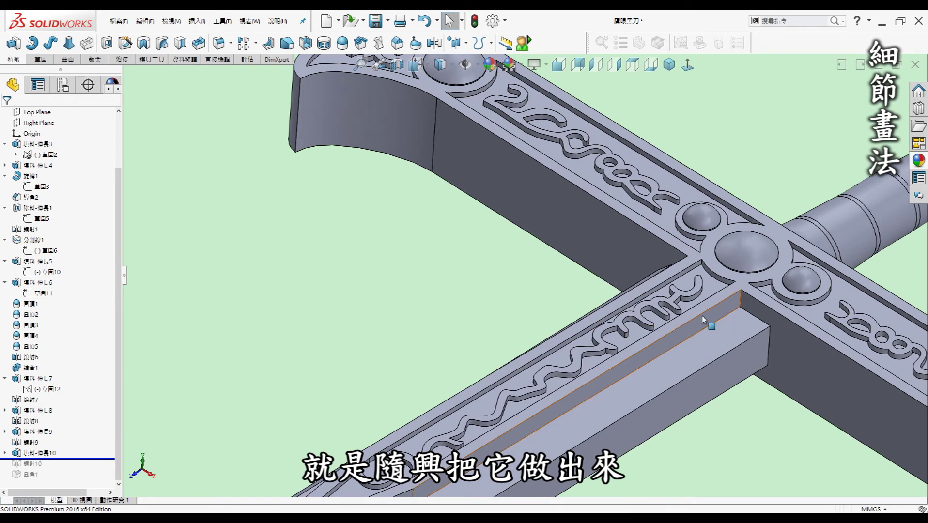
{"action": "scroll", "coordinate": [702, 318], "scroll_direction": "up", "scroll_amount": 5}
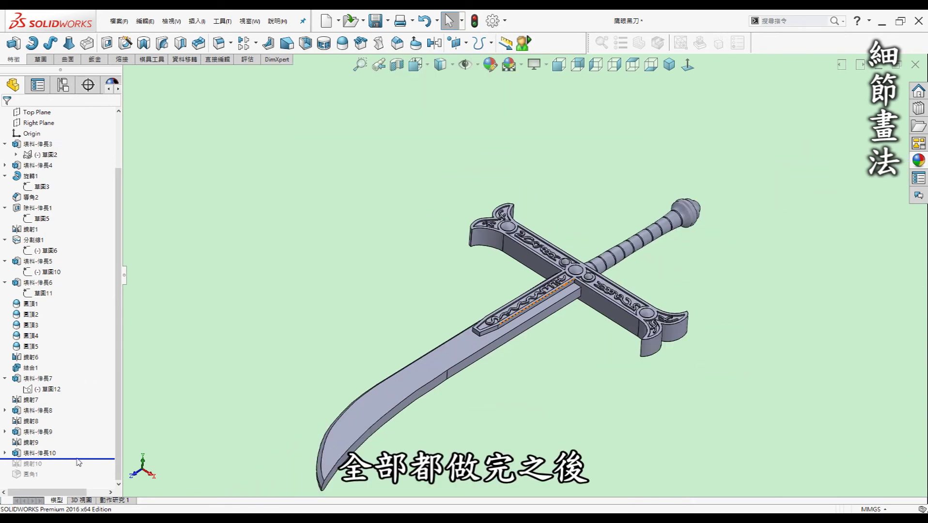
{"action": "left_click_drag", "start_coordinate": [81, 459], "coordinate": [76, 480]}
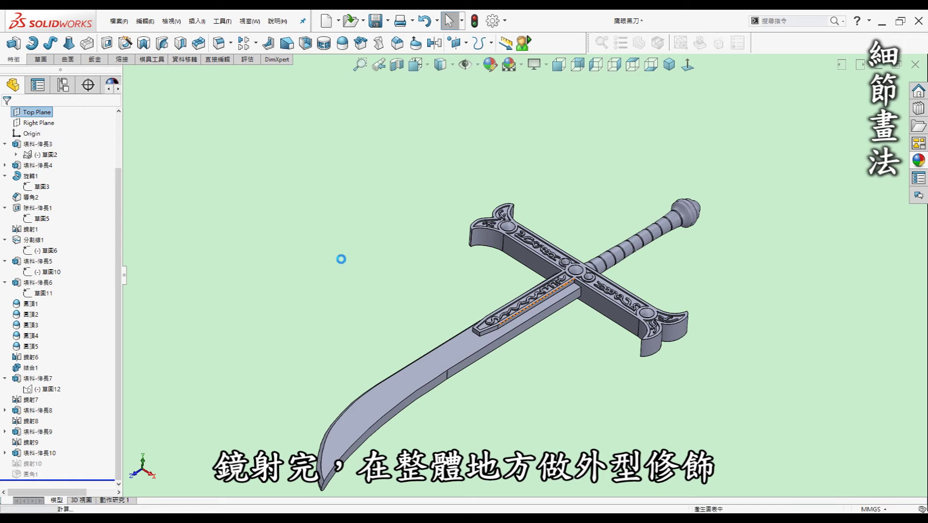
{"action": "left_click", "coordinate": [670, 64]}
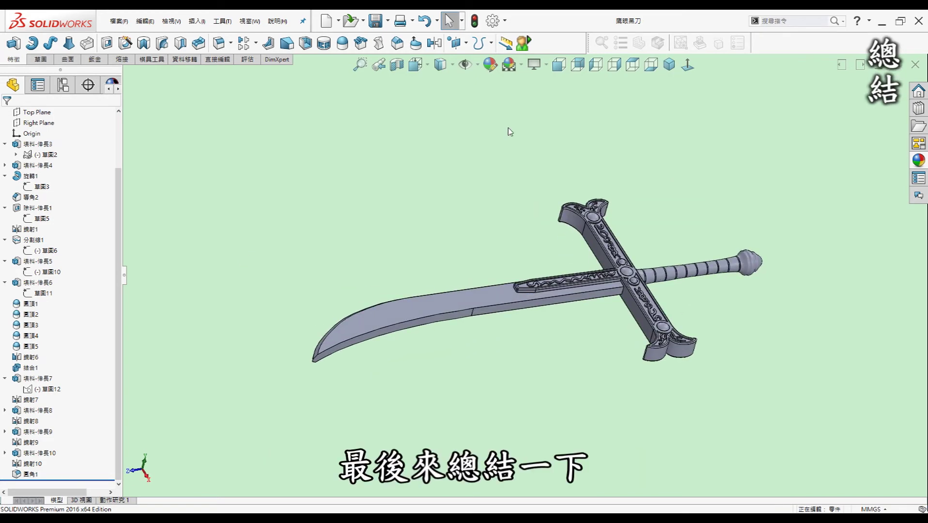
- Orbit the finished sword from several angles, ending in the Ctrl+3 side view
{"action": "mouse_move", "coordinate": [509, 128]}
{"action": "middle_mouse_down"}
{"action": "mouse_move", "coordinate": [501, 190]}
{"action": "mouse_move", "coordinate": [586, 203]}
{"action": "middle_mouse_up"}
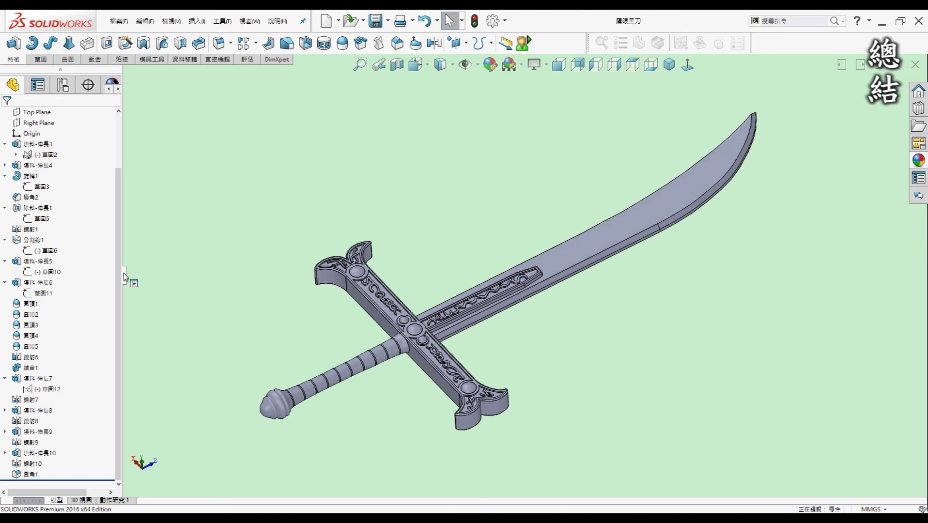
{"action": "left_click_drag", "start_coordinate": [121, 276], "coordinate": [121, 217]}
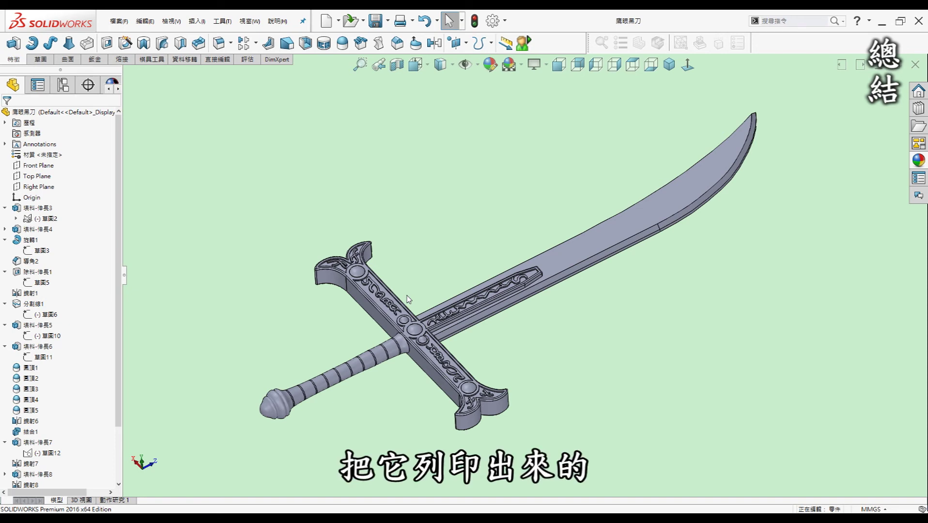
{"action": "middle_click_drag", "start_coordinate": [425, 249], "coordinate": [427, 233]}
{"action": "key", "text": "ctrl+3"}
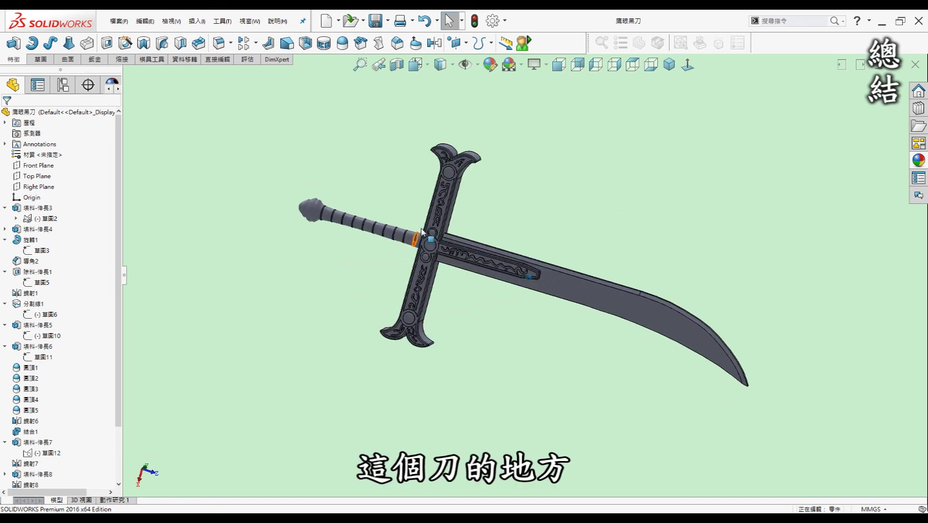
- Flip and tilt the view to inspect the guard's other side, then snap back to side view
{"action": "key", "text": "Up"}
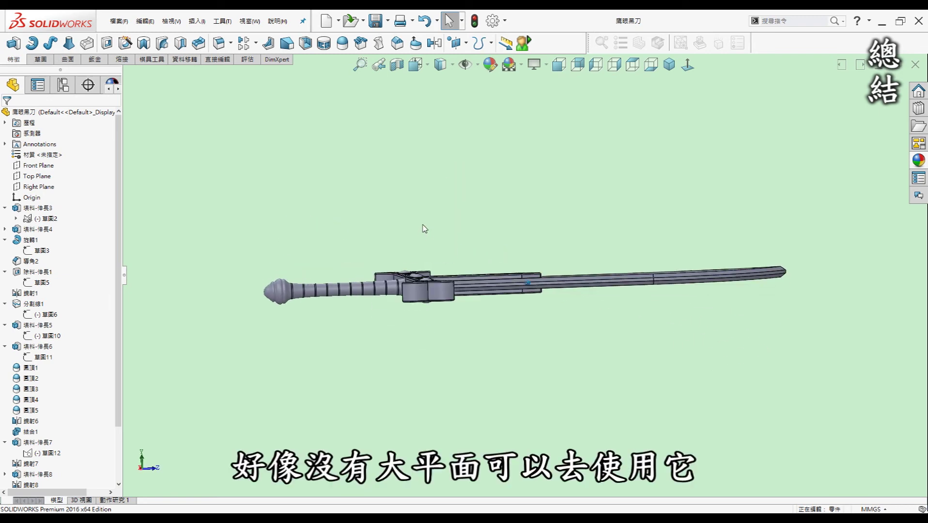
{"action": "key", "text": "Up"}
{"action": "key", "text": "Up"}
{"action": "middle_click_drag", "start_coordinate": [425, 228], "coordinate": [431, 291]}
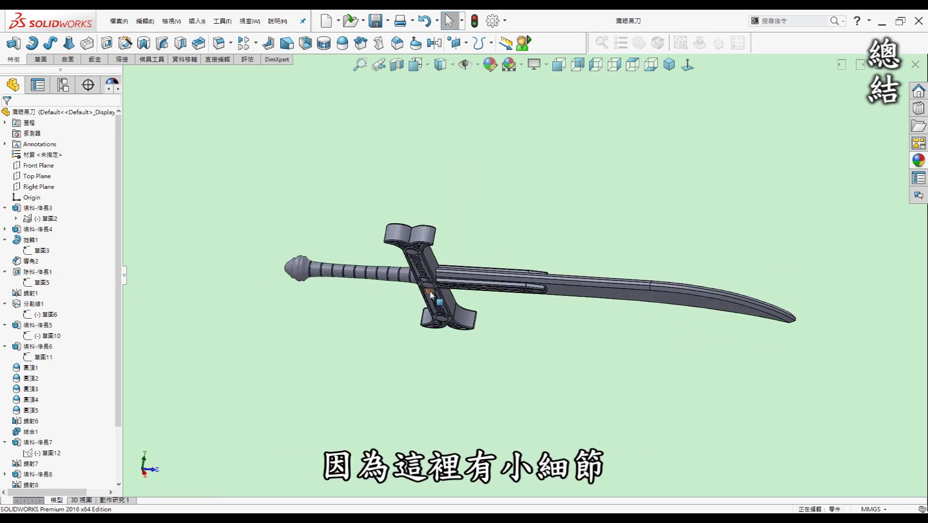
{"action": "scroll", "coordinate": [432, 295], "scroll_direction": "down", "scroll_amount": 5}
{"action": "key", "text": "ctrl+3"}
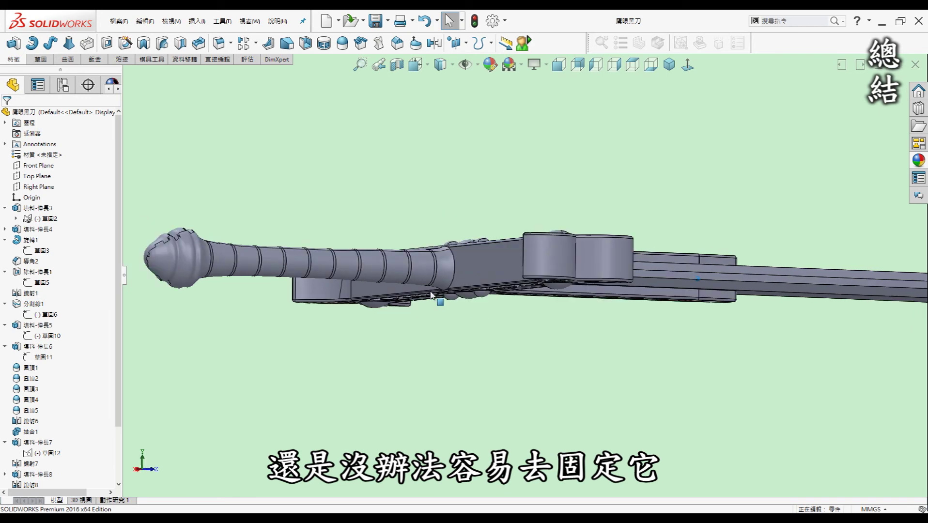
- Fit the sword, go isometric, and step it toward a face-on, 45–60° tilted print orientation
{"action": "key", "text": "f"}
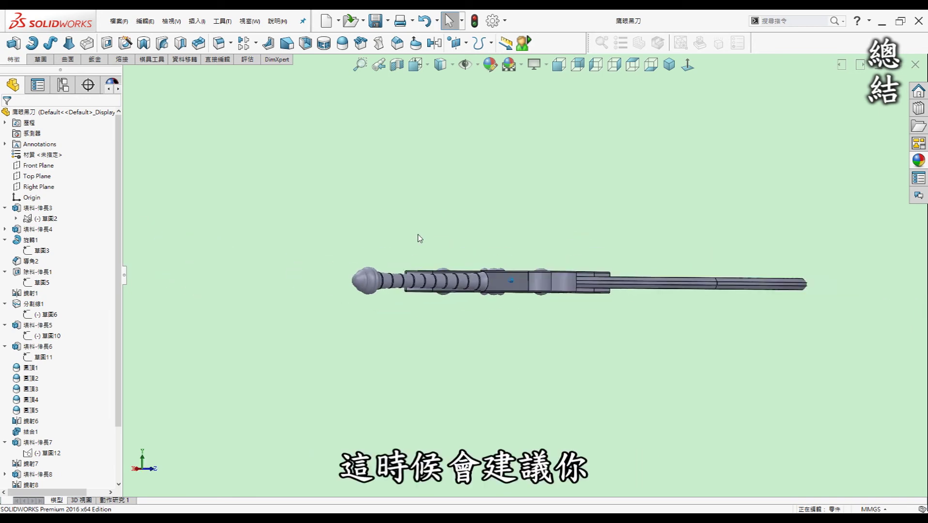
{"action": "key", "text": "ctrl+7"}
{"action": "key", "text": "Up"}
{"action": "key", "text": "Up"}
{"action": "key", "text": "Up"}
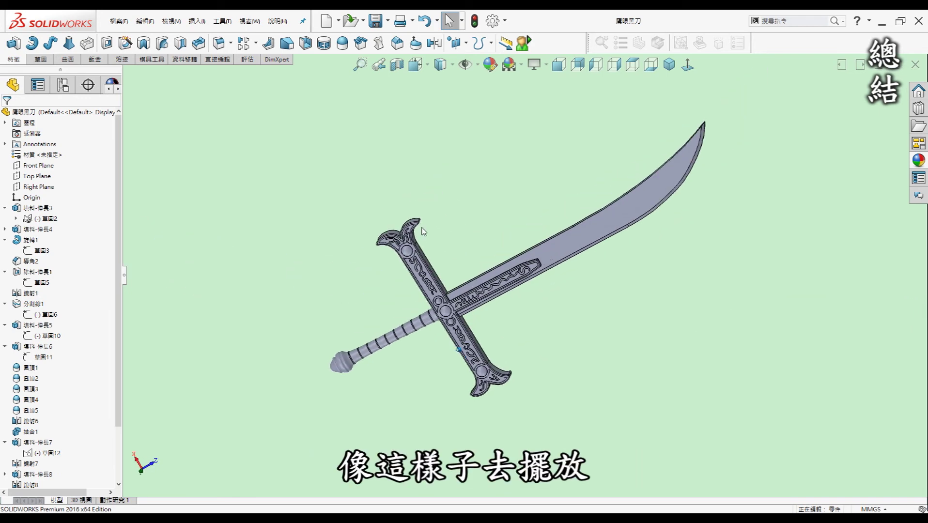
{"action": "key", "text": "Up"}
{"action": "key", "text": "Up"}
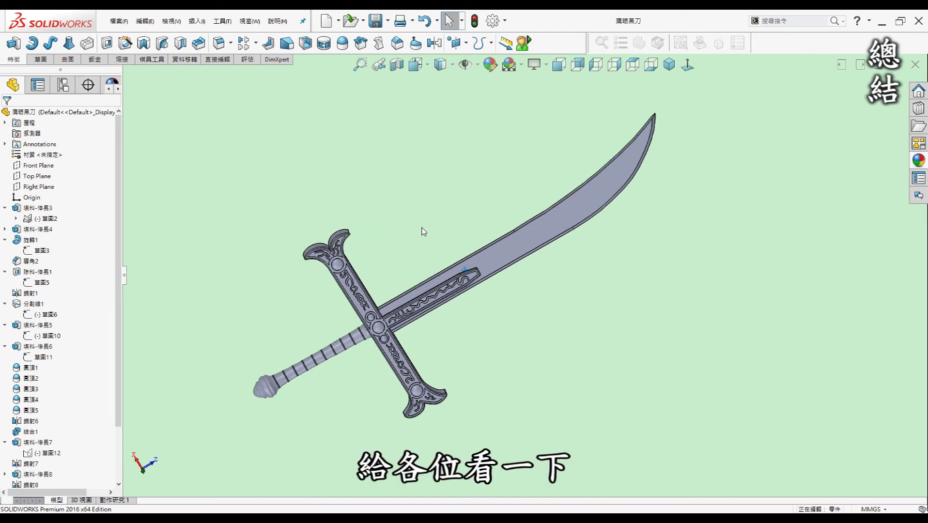
{"action": "key", "text": "Up"}
{"action": "key", "text": "Up"}
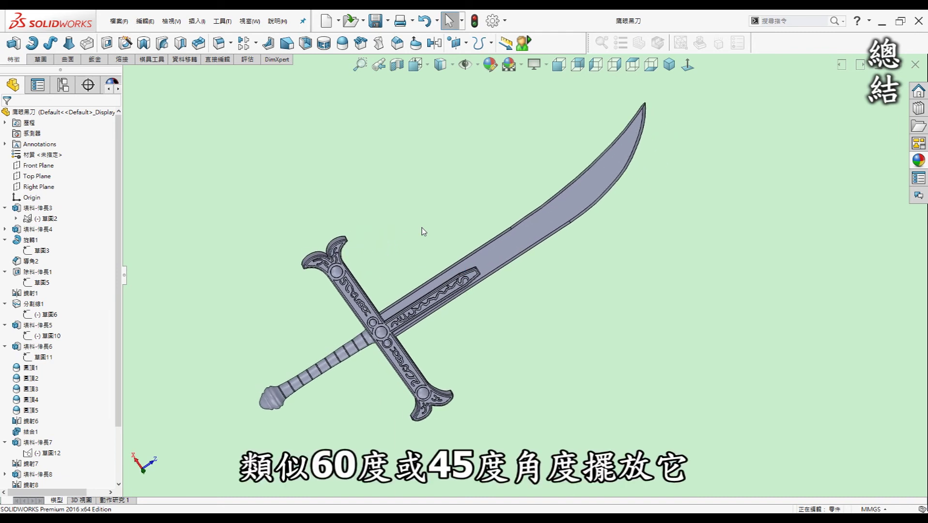
{"action": "key", "text": "Up"}
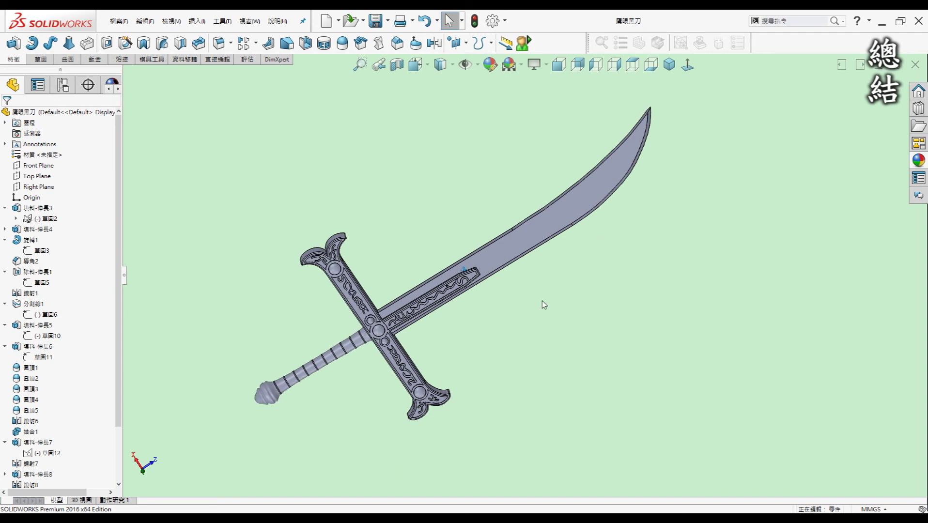
{"action": "mouse_move", "coordinate": [583, 192]}
{"action": "middle_mouse_down"}
{"action": "mouse_move", "coordinate": [590, 188]}
{"action": "mouse_move", "coordinate": [560, 220]}
{"action": "mouse_move", "coordinate": [74, 168]}
{"action": "middle_mouse_up"}
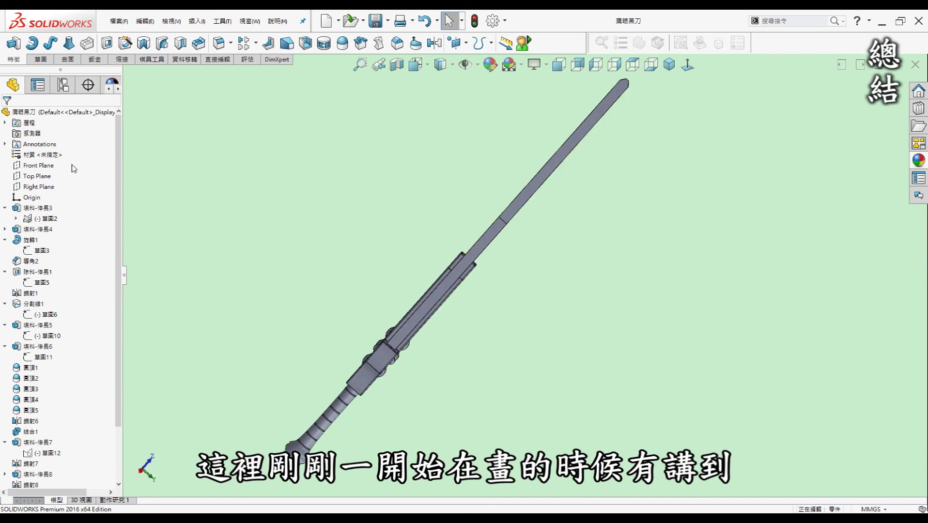
- Orbit to the blade, highlight its flat face as the print base, and turn it face-on
{"action": "middle_click_drag", "start_coordinate": [468, 282], "coordinate": [515, 234]}
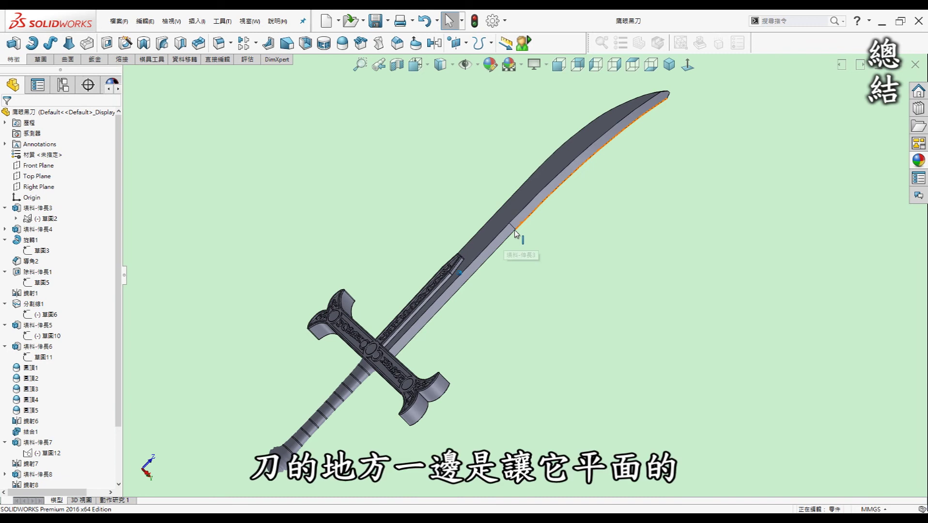
{"action": "left_click", "coordinate": [587, 164]}
{"action": "left_click", "coordinate": [553, 274]}
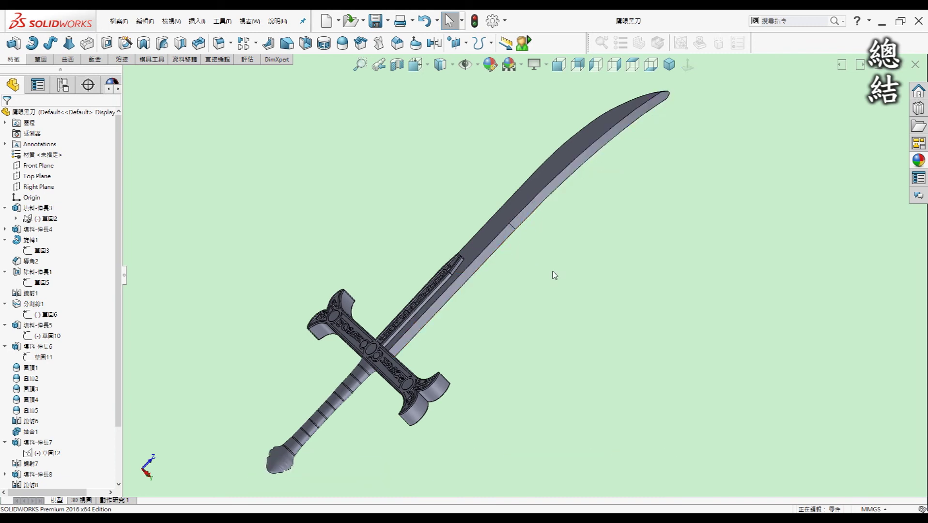
{"action": "middle_click_drag", "start_coordinate": [539, 276], "coordinate": [463, 396]}
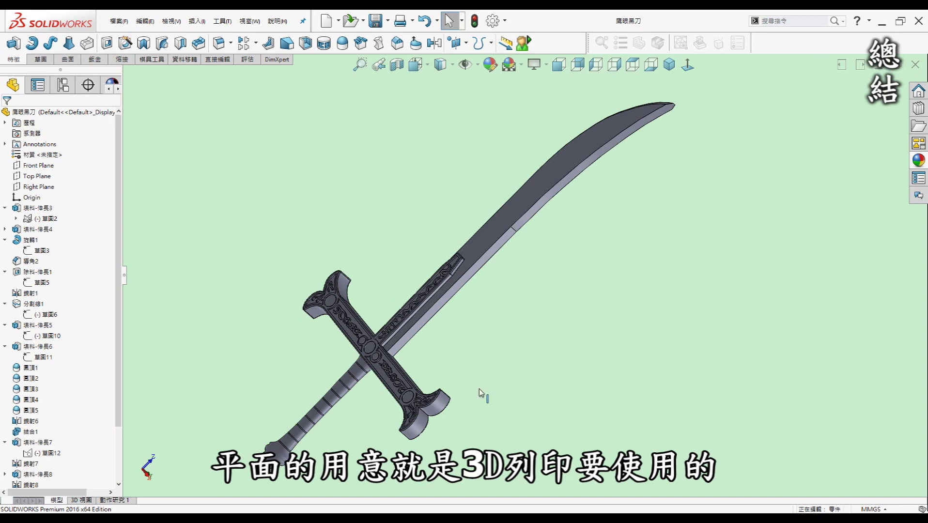
{"action": "key", "text": "Down"}
{"action": "key", "text": "Down"}
{"action": "key", "text": "Down"}
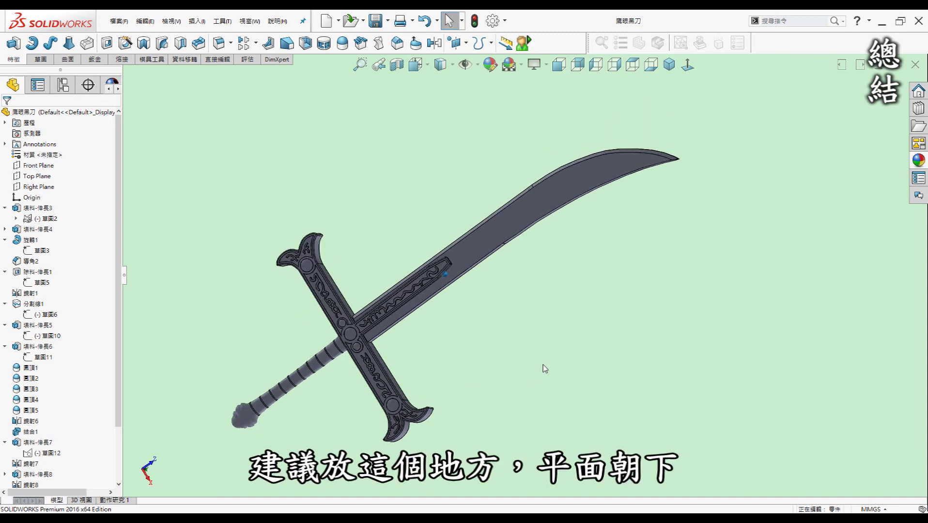
{"action": "key", "text": "Down"}
{"action": "key", "text": "Down"}
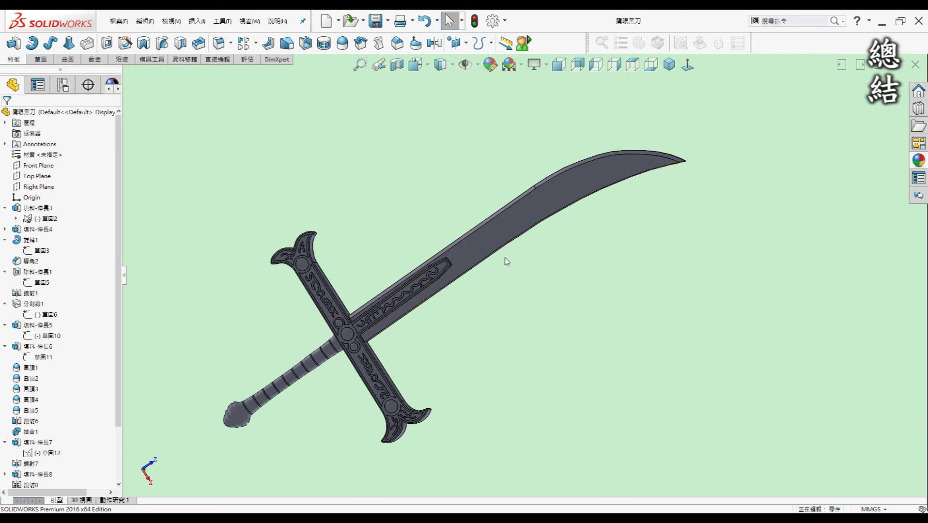
- Orbit and tilt the sword to about 30–35° with the blade tip dropping
{"action": "middle_click_drag", "start_coordinate": [545, 236], "coordinate": [580, 232]}
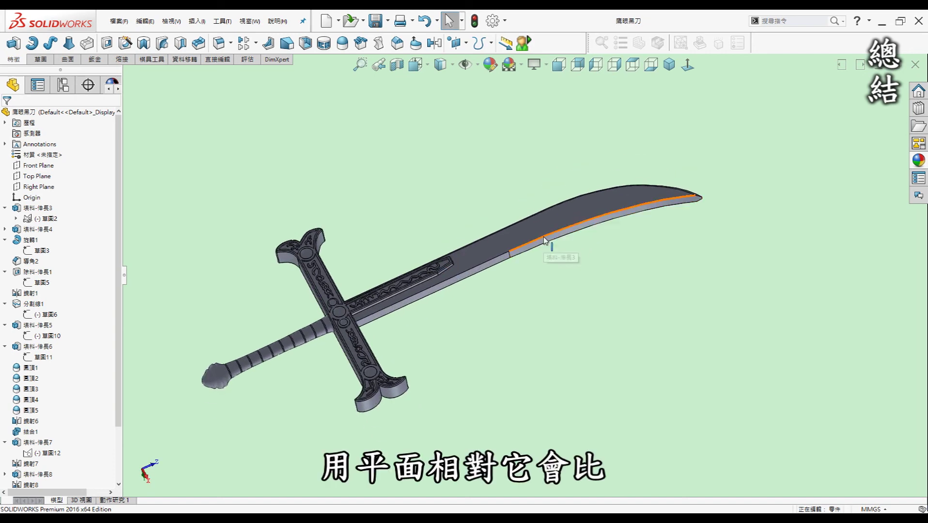
{"action": "mouse_move", "coordinate": [563, 266]}
{"action": "middle_mouse_down"}
{"action": "mouse_move", "coordinate": [600, 193]}
{"action": "mouse_move", "coordinate": [535, 181]}
{"action": "mouse_move", "coordinate": [677, 191]}
{"action": "mouse_move", "coordinate": [596, 234]}
{"action": "mouse_move", "coordinate": [635, 204]}
{"action": "middle_mouse_up"}
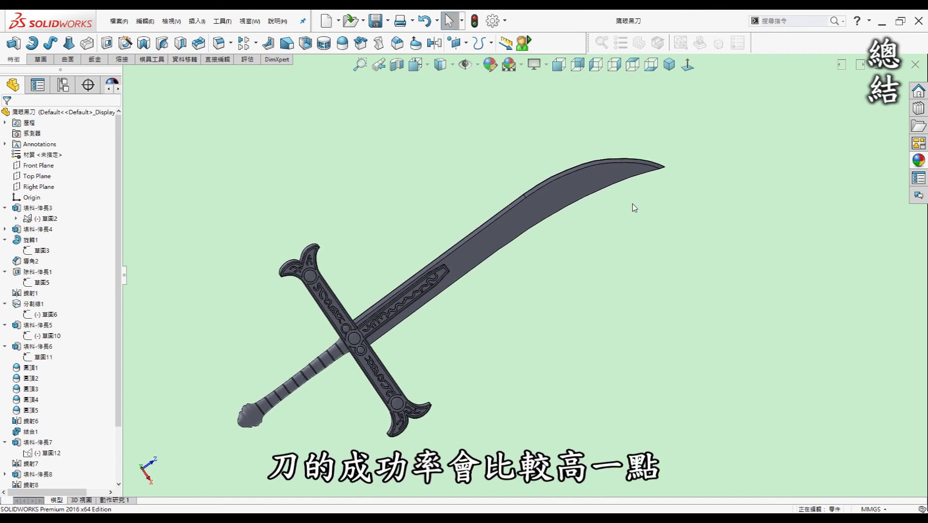
{"action": "mouse_move", "coordinate": [291, 373]}
{"action": "middle_mouse_down"}
{"action": "mouse_move", "coordinate": [313, 397]}
{"action": "mouse_move", "coordinate": [284, 409]}
{"action": "mouse_move", "coordinate": [281, 431]}
{"action": "mouse_move", "coordinate": [328, 438]}
{"action": "middle_mouse_up"}
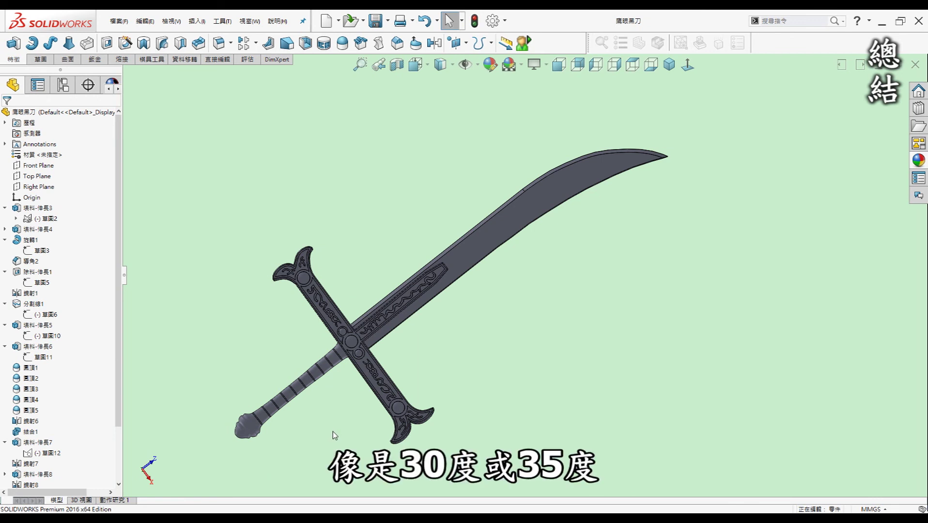
{"action": "middle_click_drag", "start_coordinate": [322, 433], "coordinate": [248, 429]}
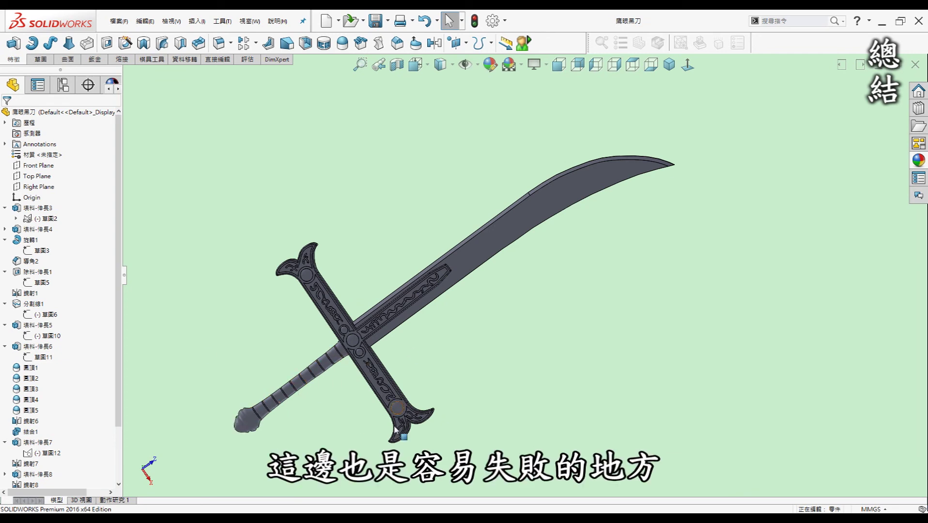
{"action": "middle_click_drag", "start_coordinate": [291, 379], "coordinate": [339, 353]}
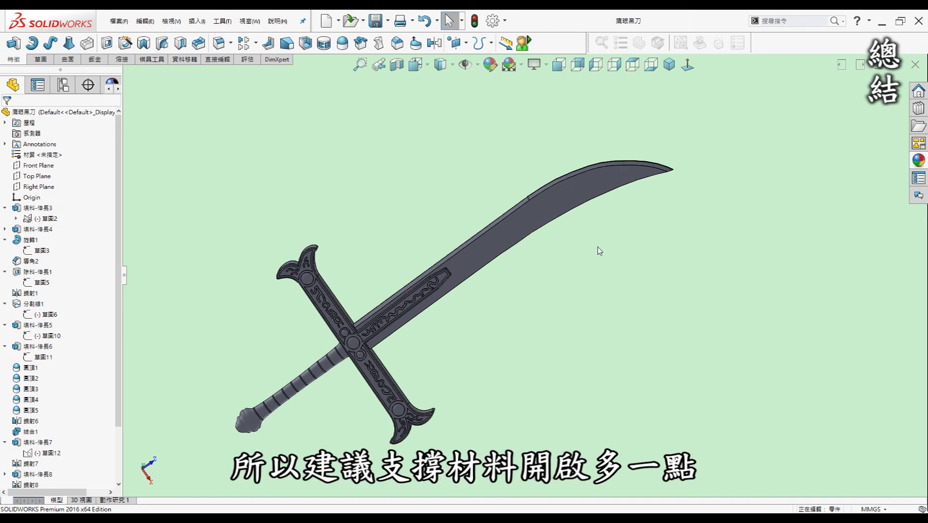
{"action": "middle_click_drag", "start_coordinate": [648, 306], "coordinate": [654, 353]}
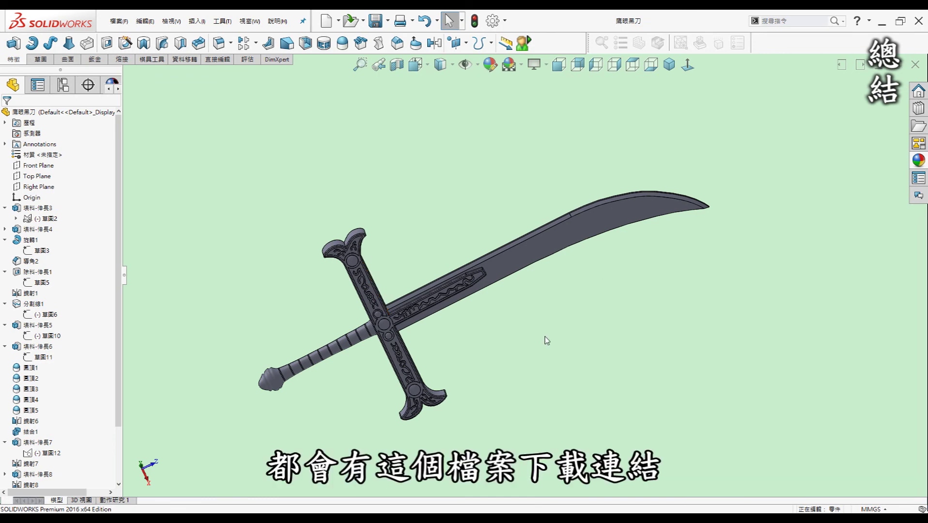
- Spin the sword four steps about its vertical axis, then roll it with Alt+arrow keys
{"action": "key", "text": "Left"}
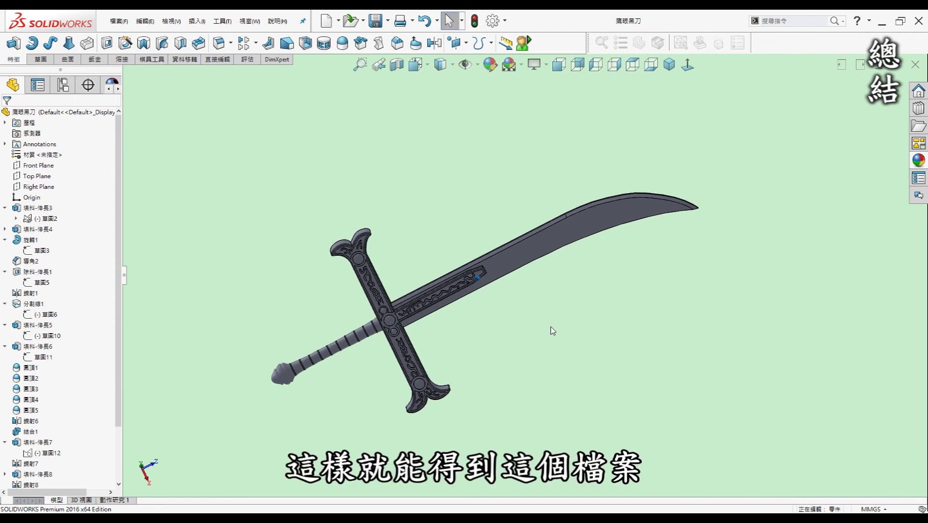
{"action": "key", "text": "Left"}
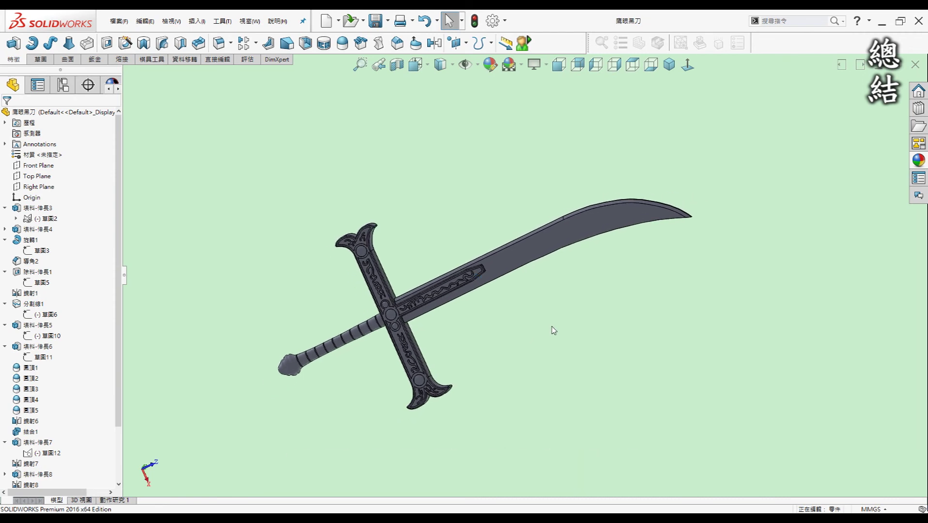
{"action": "key", "text": "Left"}
{"action": "key", "text": "Left"}
{"action": "key", "text": "Left"}
{"action": "key", "text": "Left"}
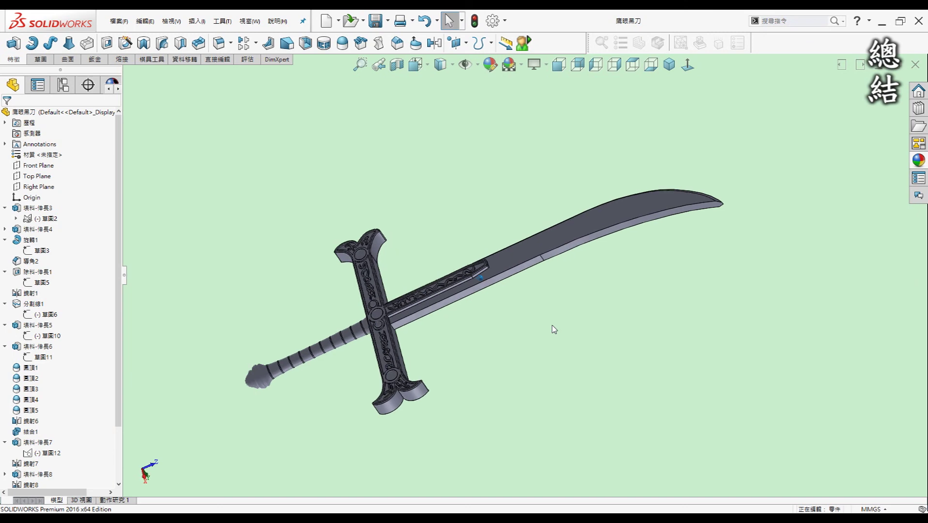
{"action": "key", "text": "Left"}
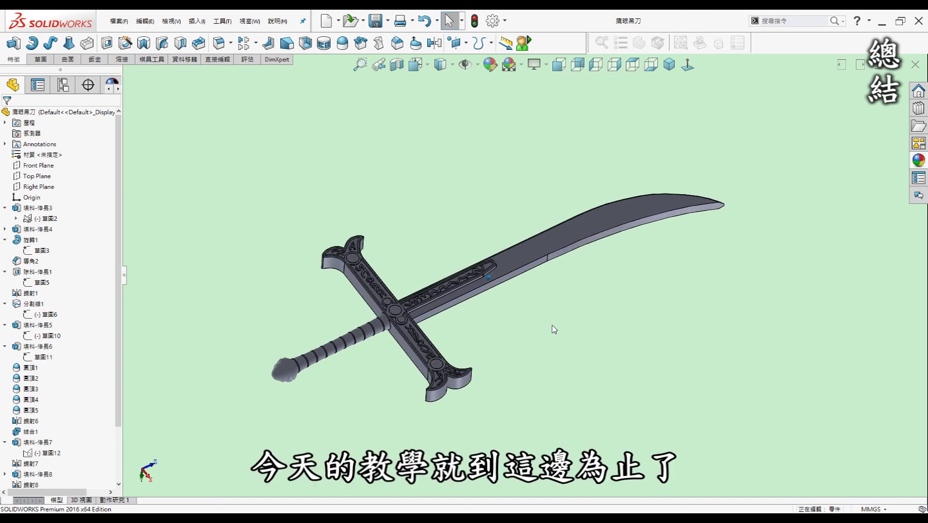
{"action": "key", "text": "alt+Left"}
{"action": "key", "text": "alt+Left"}
{"action": "key", "text": "alt+Left"}
{"action": "key", "text": "alt+Right"}
{"action": "key", "text": "alt+Right"}
{"action": "key", "text": "alt+Right"}
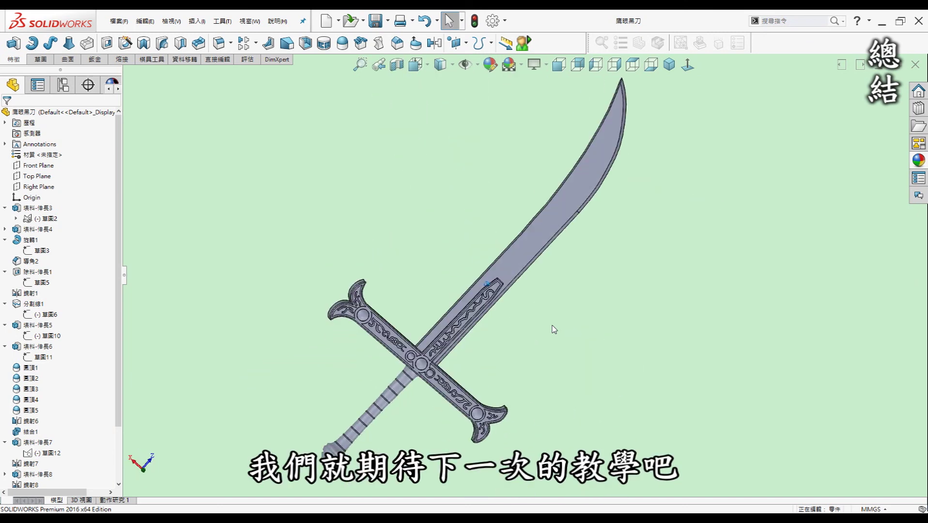
{"action": "key", "text": "alt+Right"}
{"action": "key", "text": "alt+Right"}
{"action": "key", "text": "alt+Right"}
{"action": "key", "text": "alt+Right"}
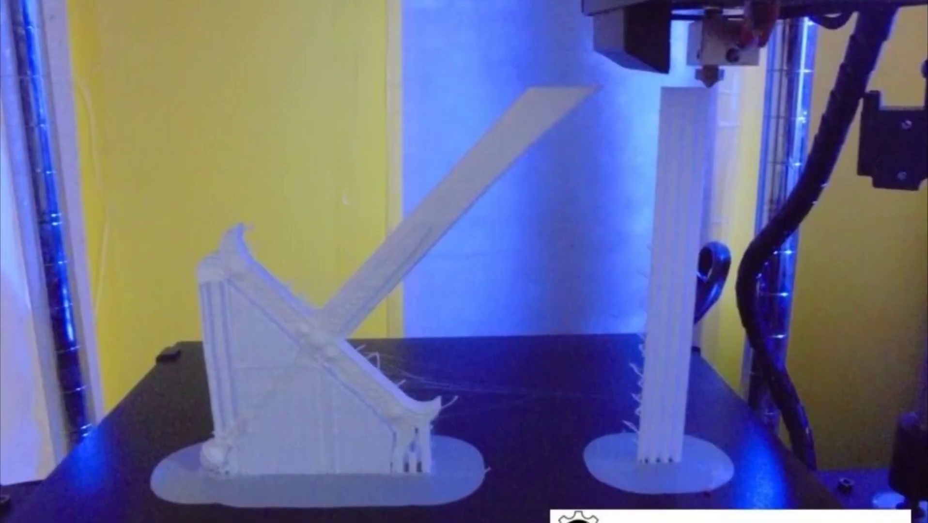